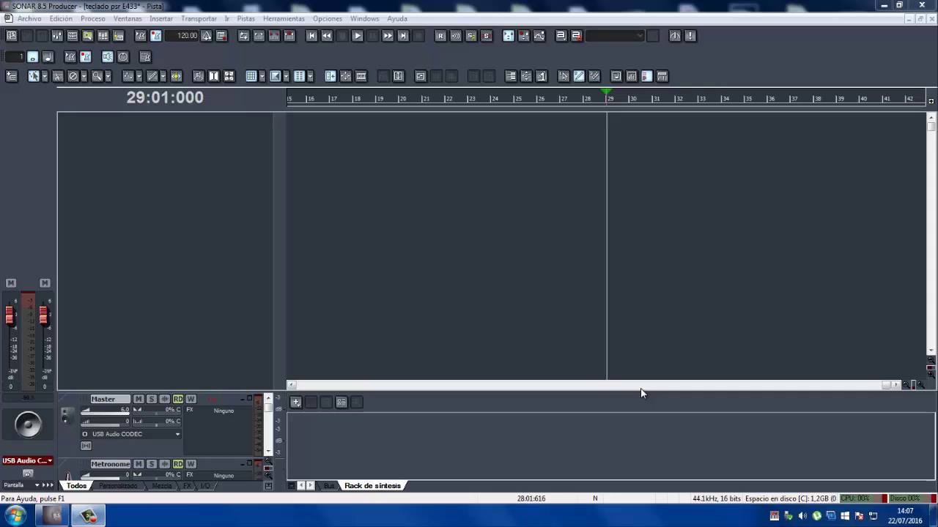
Insert the Kontakt 5 16out software synth with a MIDI source track and a first synth audio output track
left_click(163, 19)
mouse_move(242, 142)
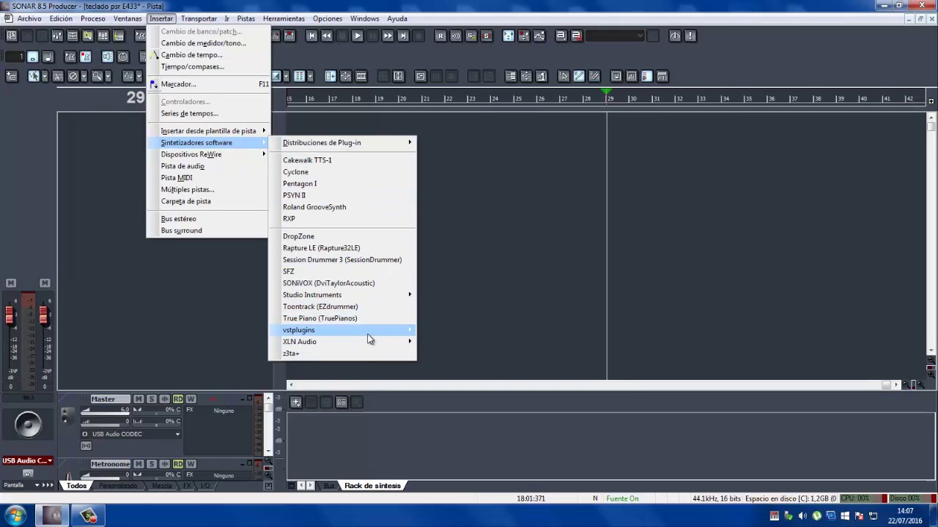
mouse_move(366, 330)
left_click(454, 342)
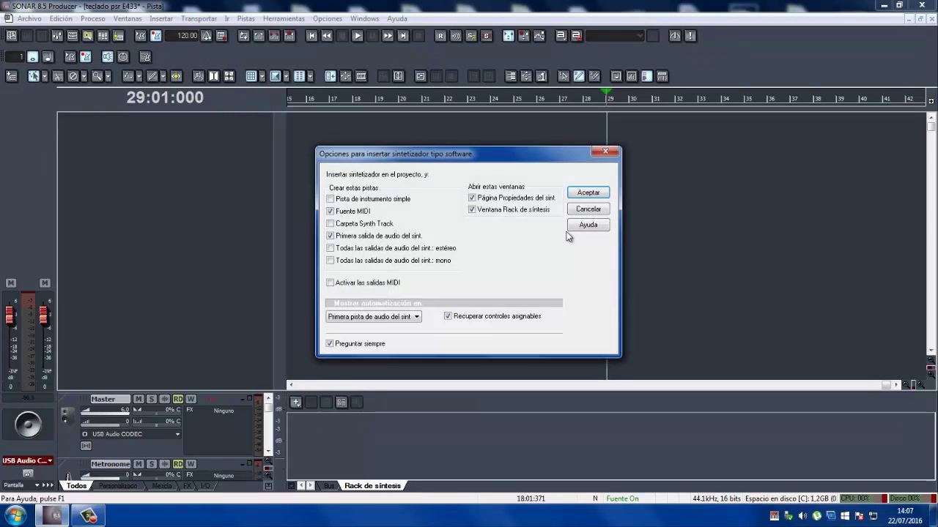
left_click(577, 196)
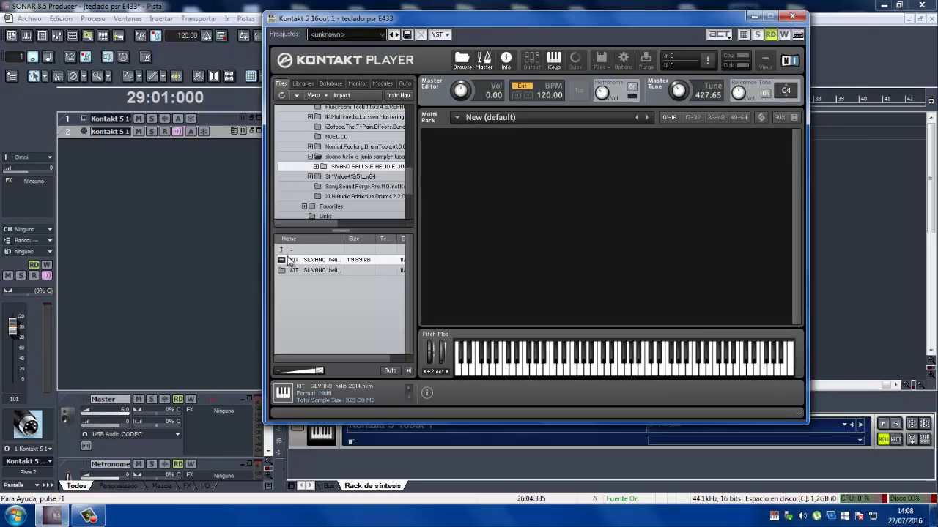
Load the KIT SILVANO helio 2014 multi into Kontakt, replacing the current multi, and move the Kontakt window clear of the tracks
left_click_drag(297, 264, 484, 214)
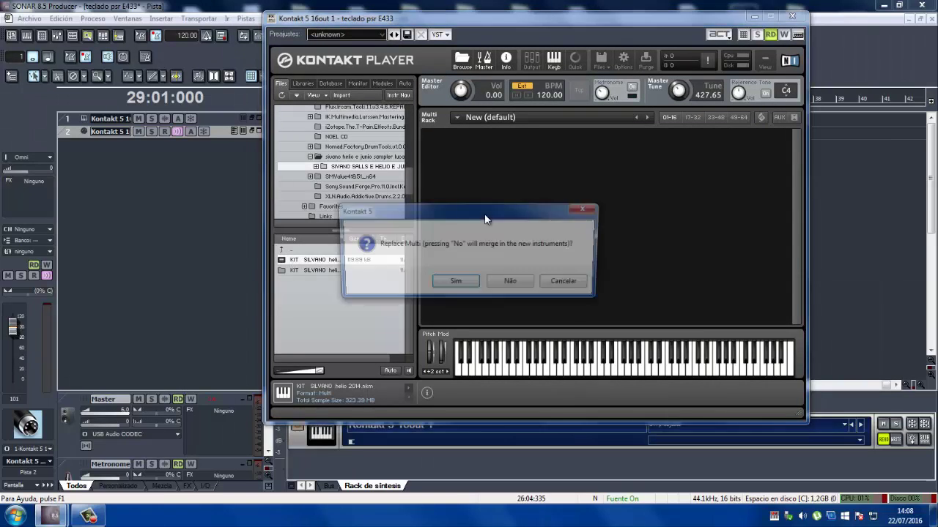
left_click(454, 284)
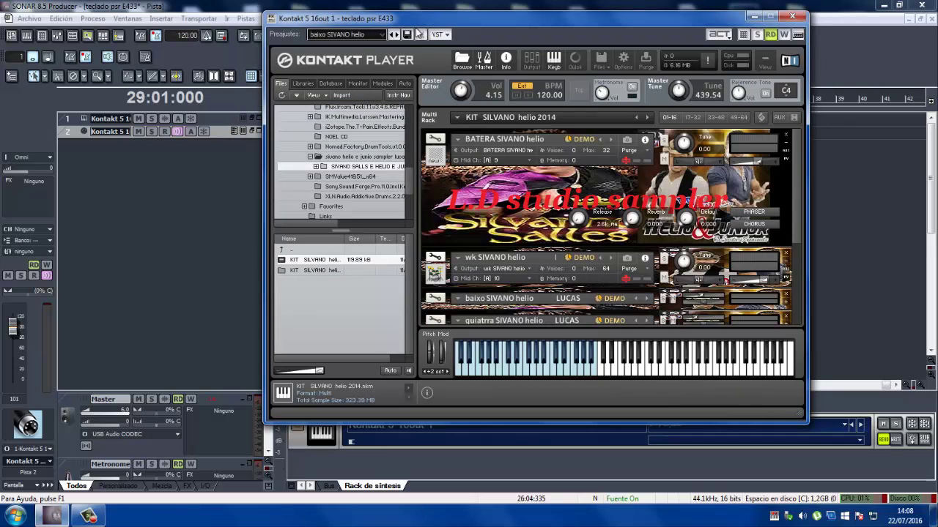
left_click_drag(491, 29, 625, 28)
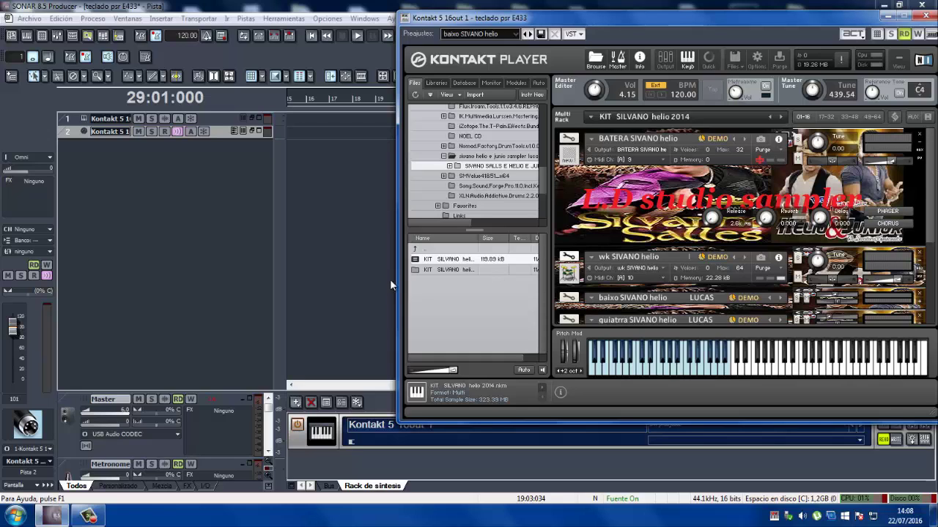
Collapse the Kontakt audio track and expand the MIDI track's strip so that all its controls show
left_click_drag(221, 126, 221, 210)
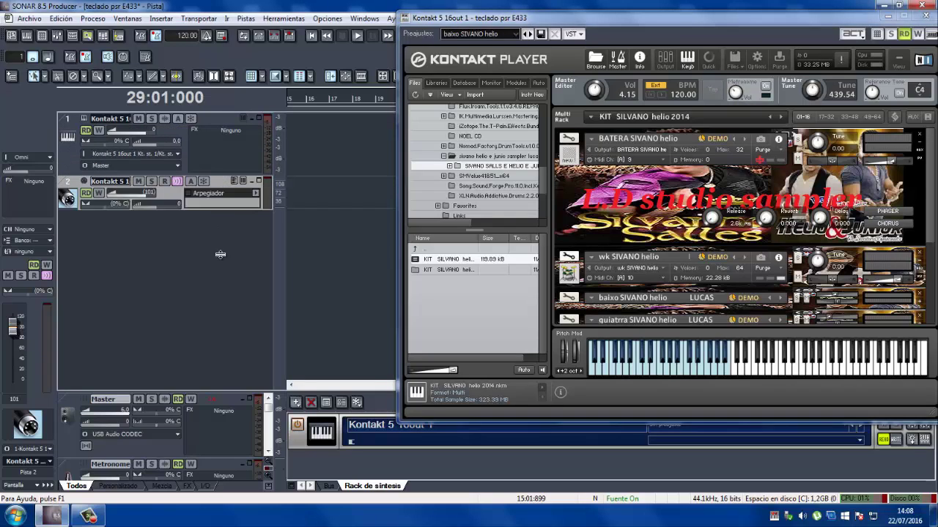
left_click_drag(220, 255, 222, 270)
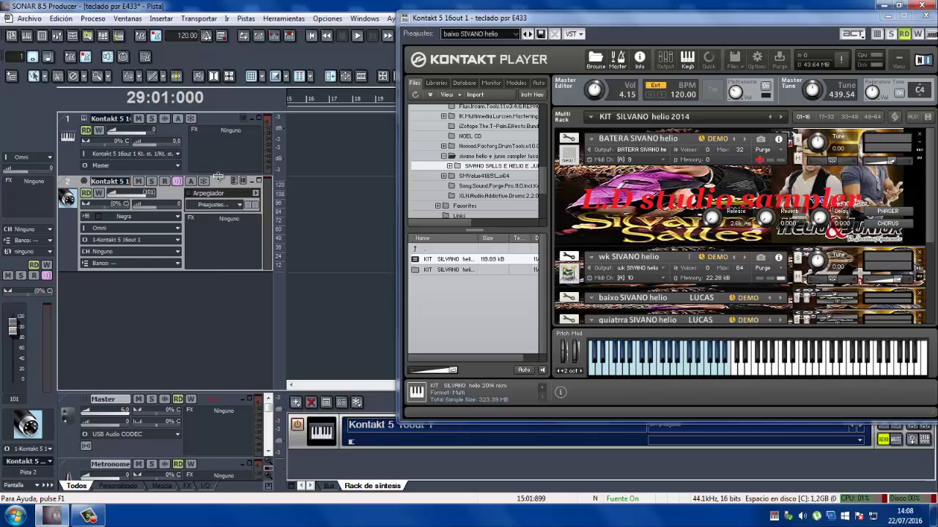
left_click_drag(218, 176, 218, 136)
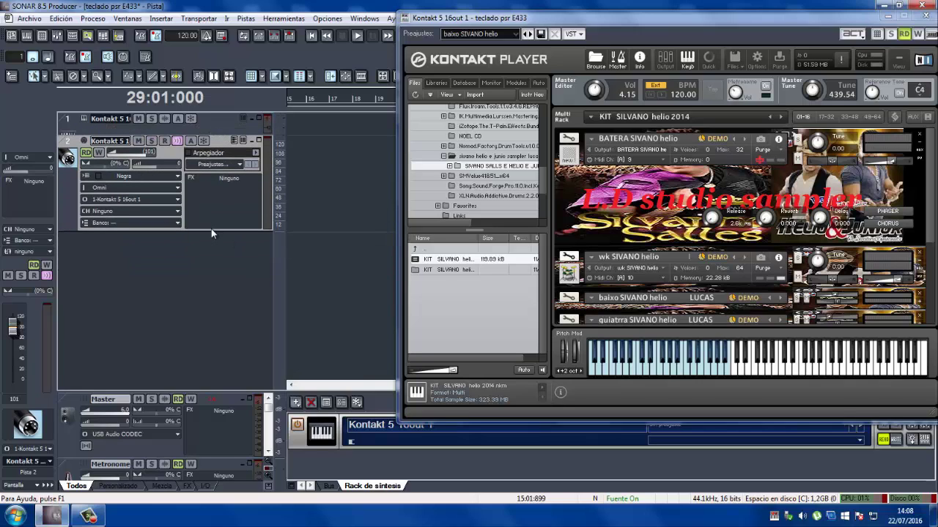
left_click_drag(211, 231, 211, 296)
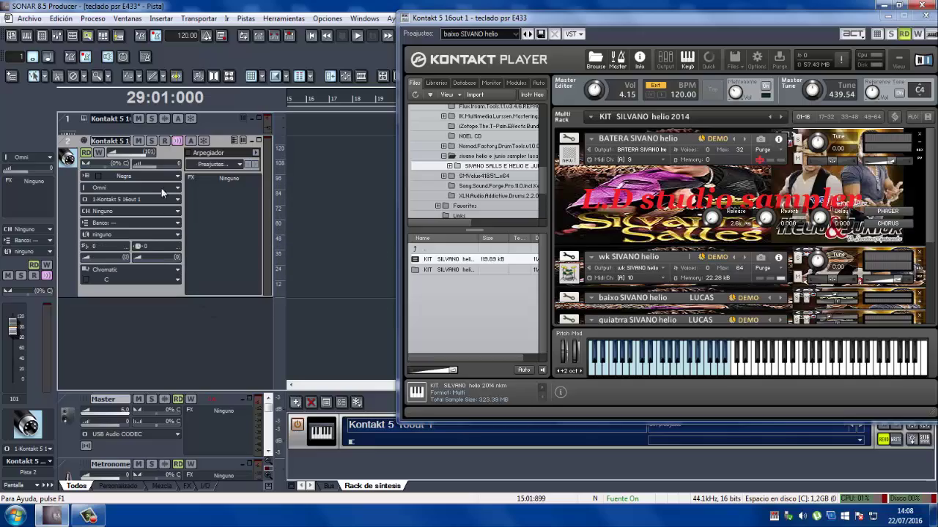
Set the Kontakt MIDI track's input to Digital Keyboard-1, MIDI Omni
left_click(177, 190)
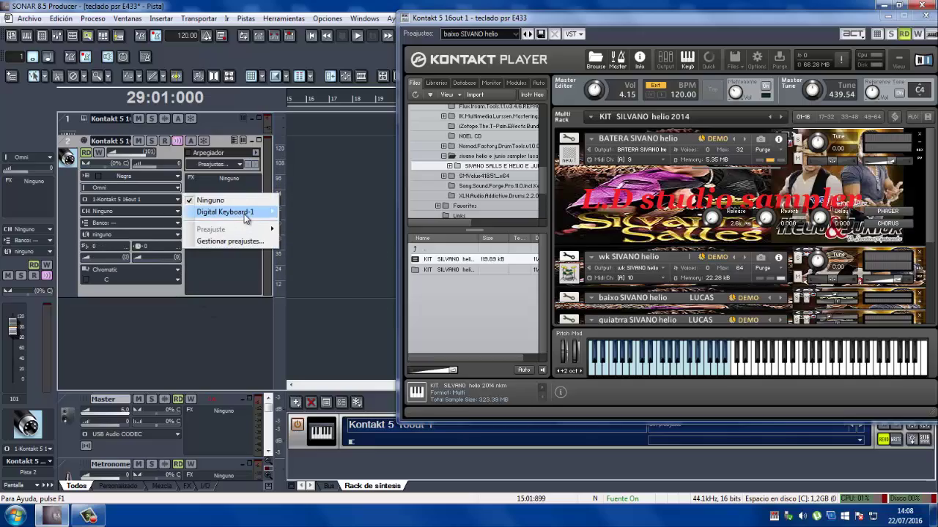
mouse_move(246, 216)
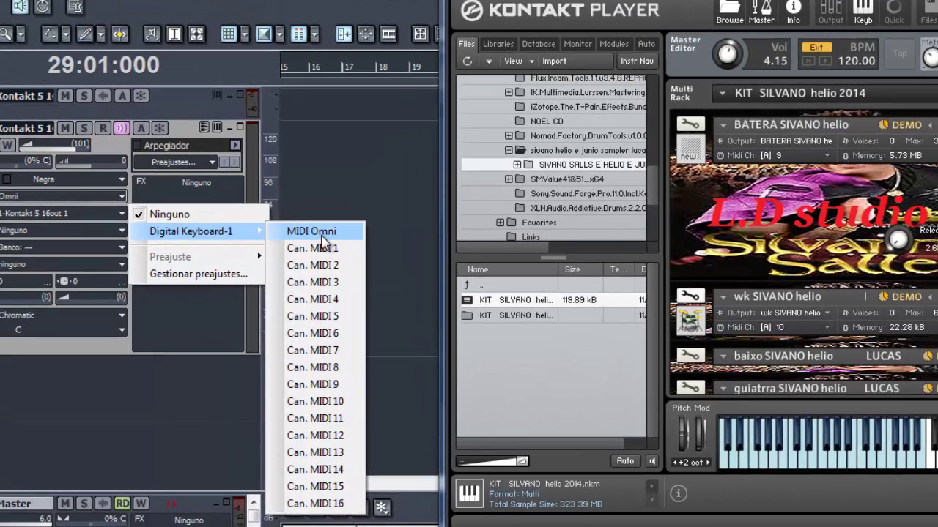
left_click(323, 238)
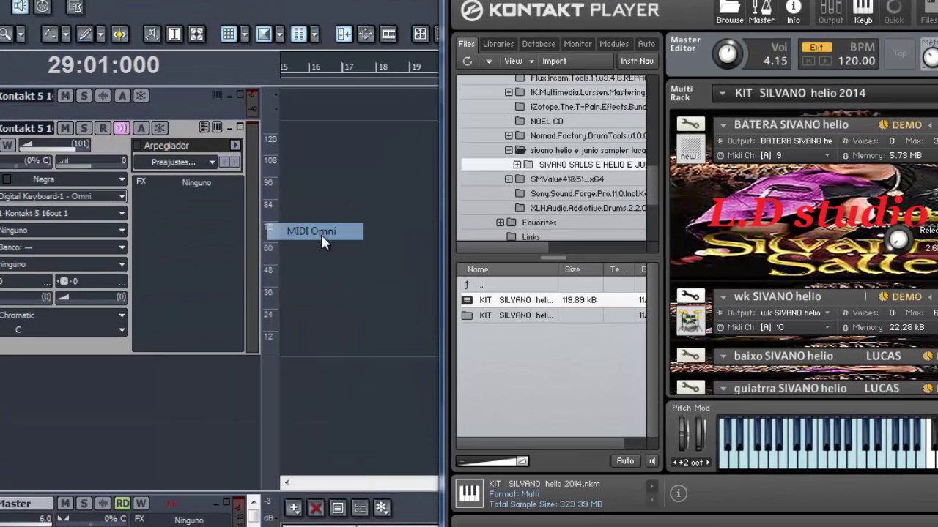
left_click(121, 196)
mouse_move(249, 233)
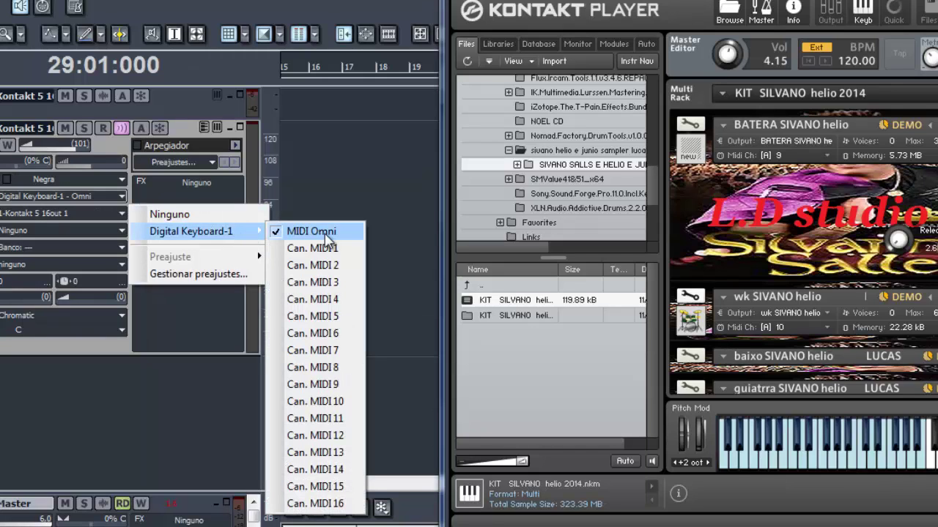
left_click(328, 235)
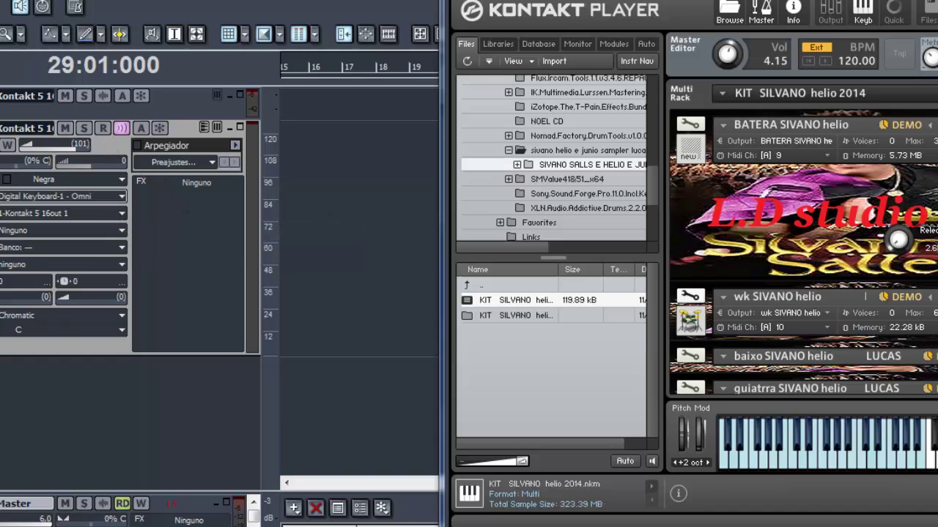
Assign the baixo SIVANO helio instrument in the Kontakt rack to MIDI channel 11 on Port A
left_click_drag(765, 0, 635, 4)
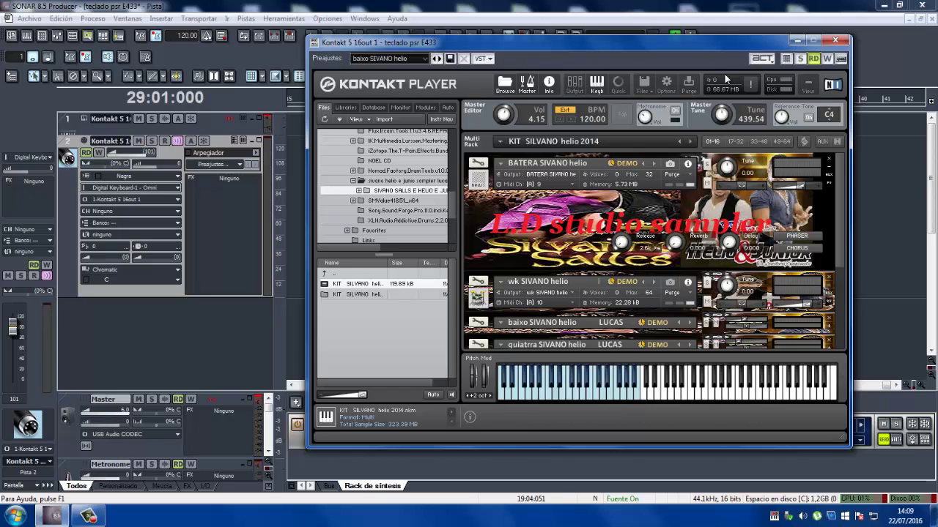
scroll(674, 254, "down", 2)
scroll(673, 254, "down", 6)
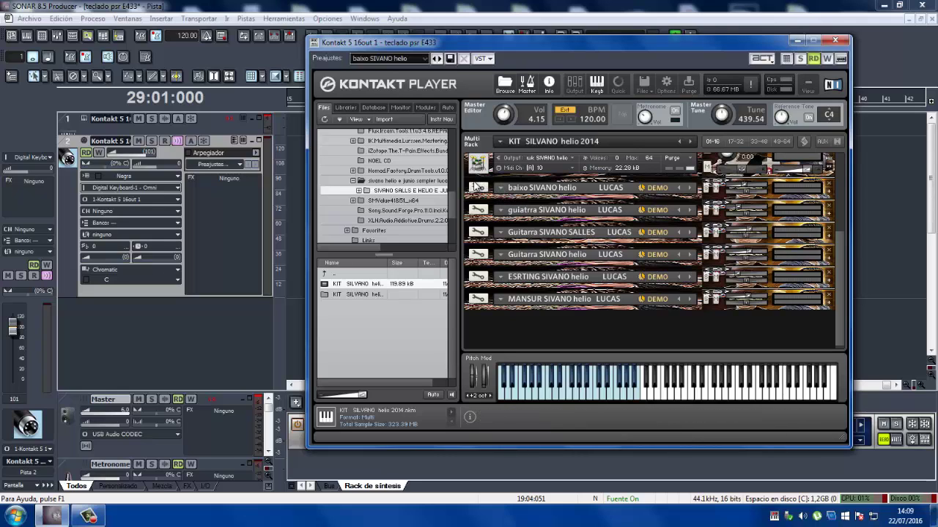
scroll(513, 191, "up", 2)
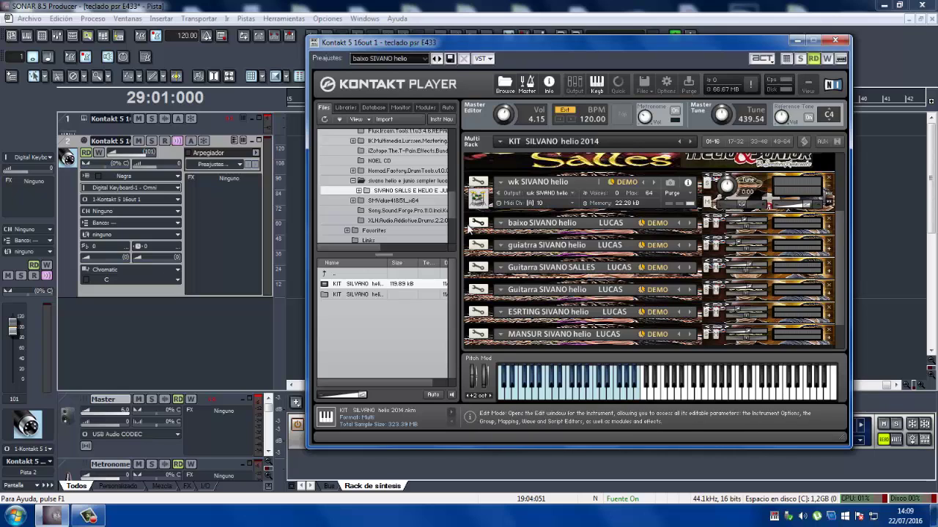
left_click(469, 228)
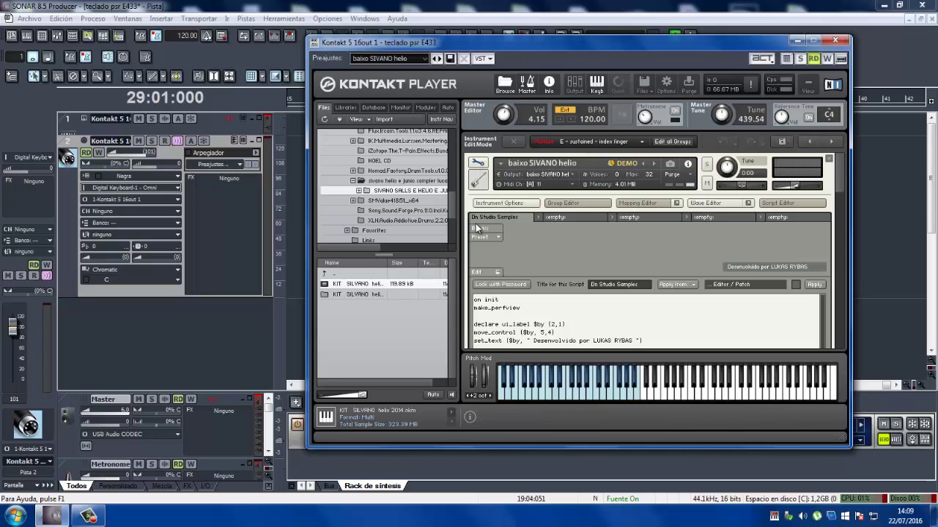
left_click(574, 187)
mouse_move(560, 206)
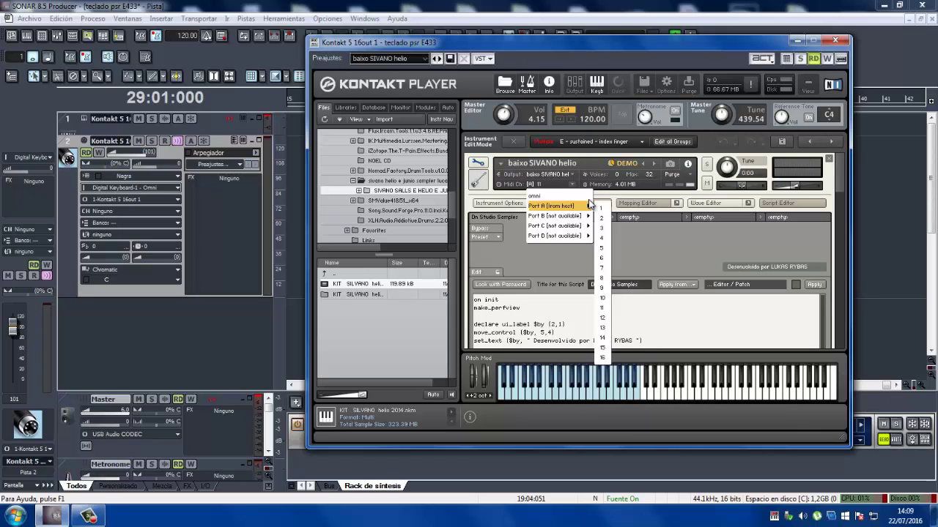
left_click(603, 308)
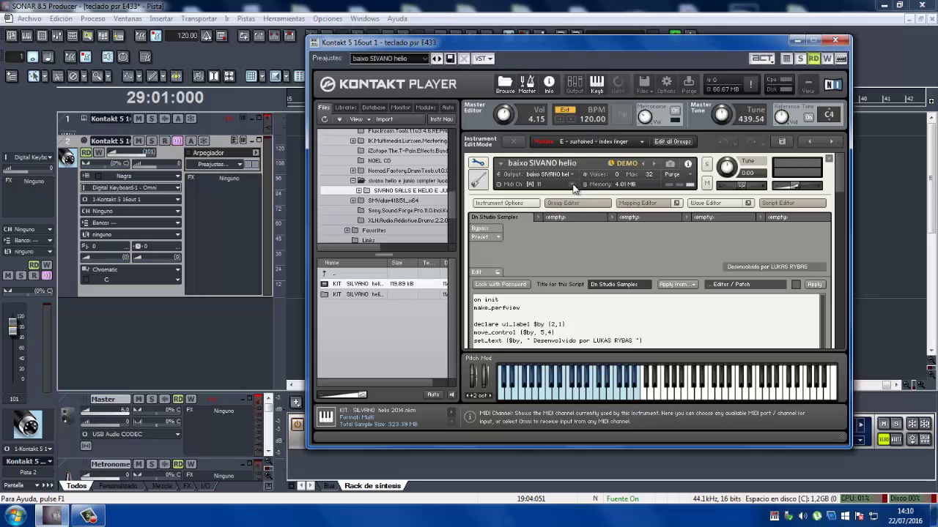
left_click(477, 163)
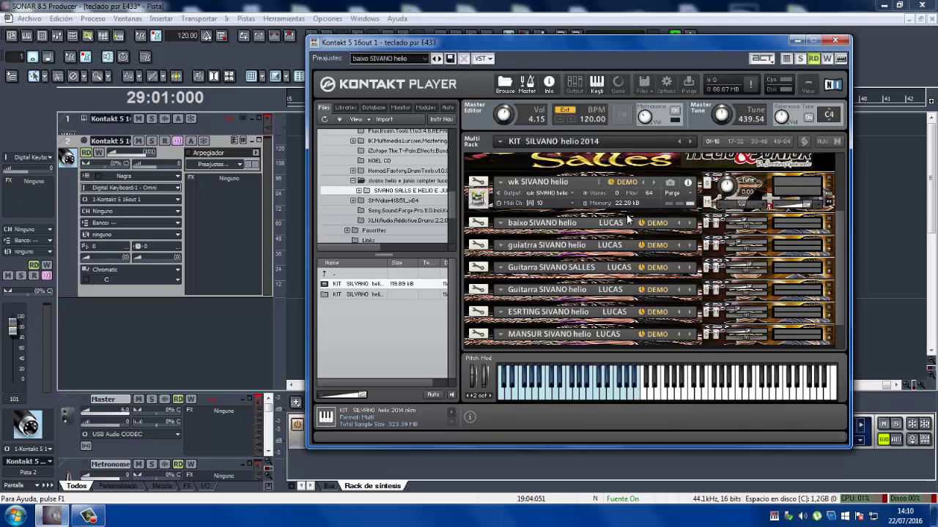
Look over the remaining instruments in the multi rack and minimize the Kontakt window
scroll(645, 253, "down", 1)
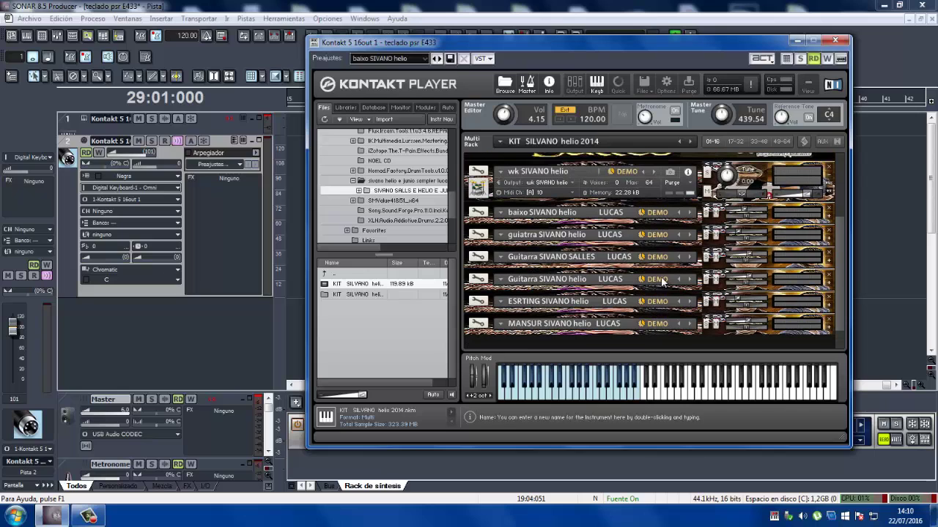
scroll(663, 280, "up", 1)
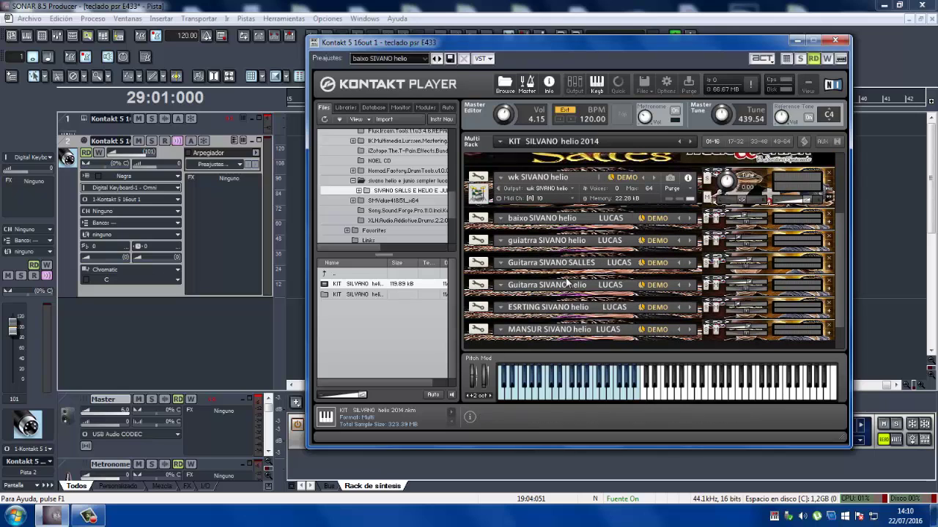
scroll(566, 282, "down", 2)
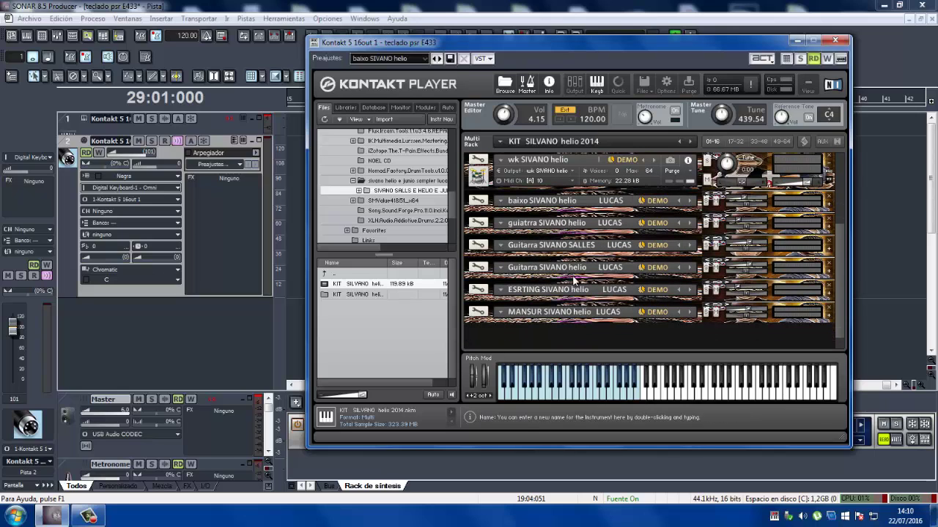
left_click(798, 42)
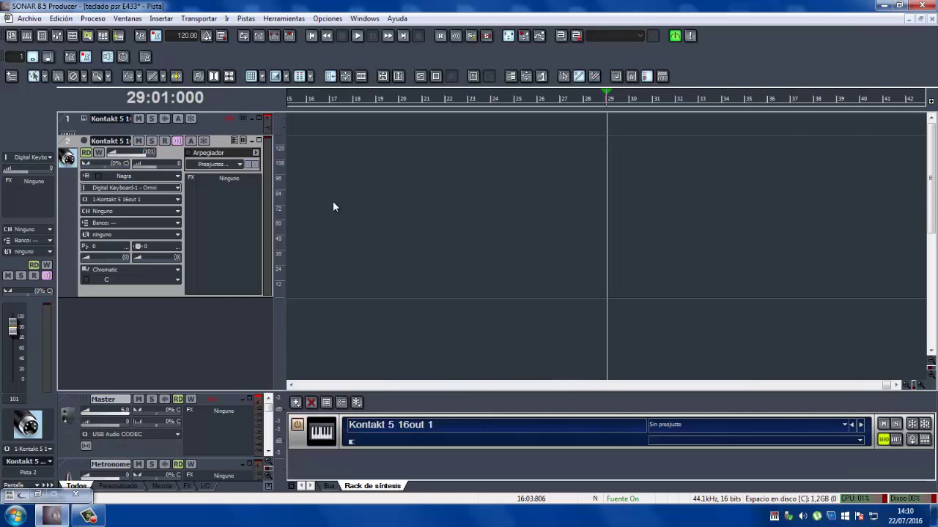
Arm the Kontakt MIDI track for recording and return the playhead to the project start
left_click(164, 141)
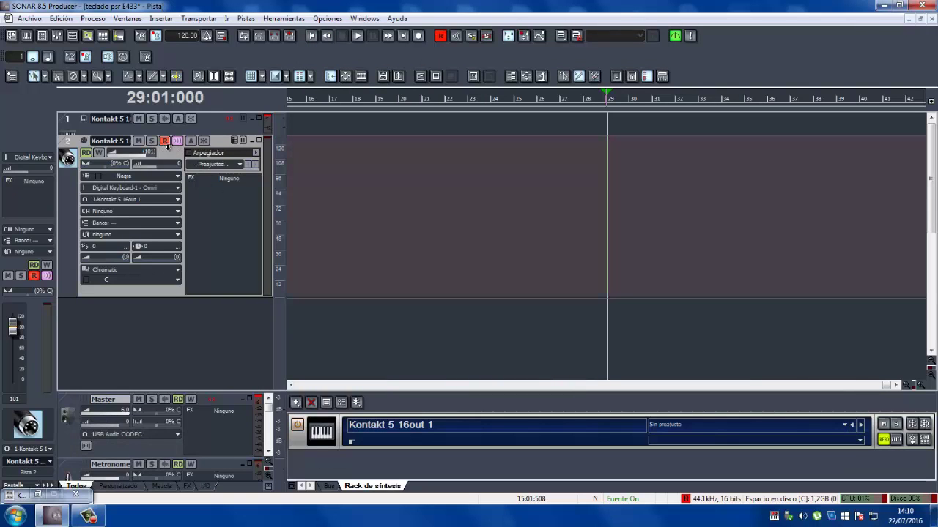
left_click_drag(216, 136, 218, 189)
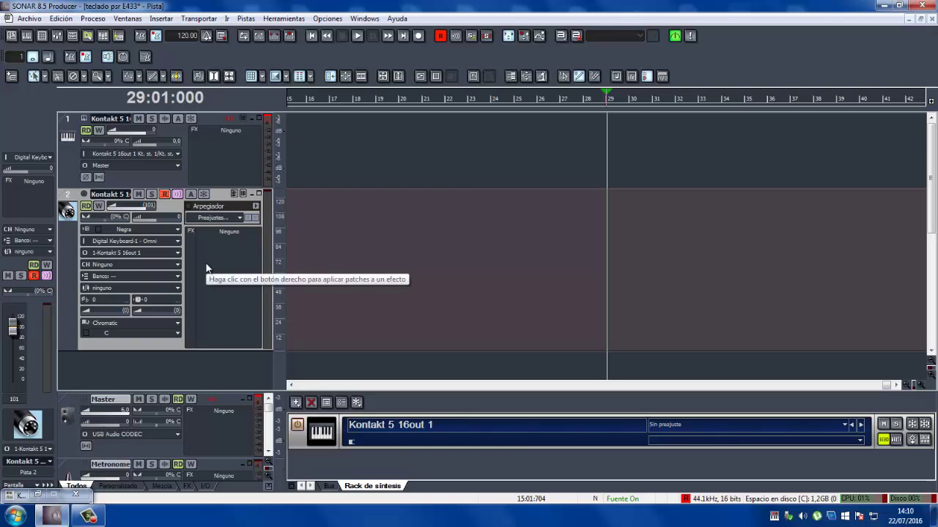
key("w")
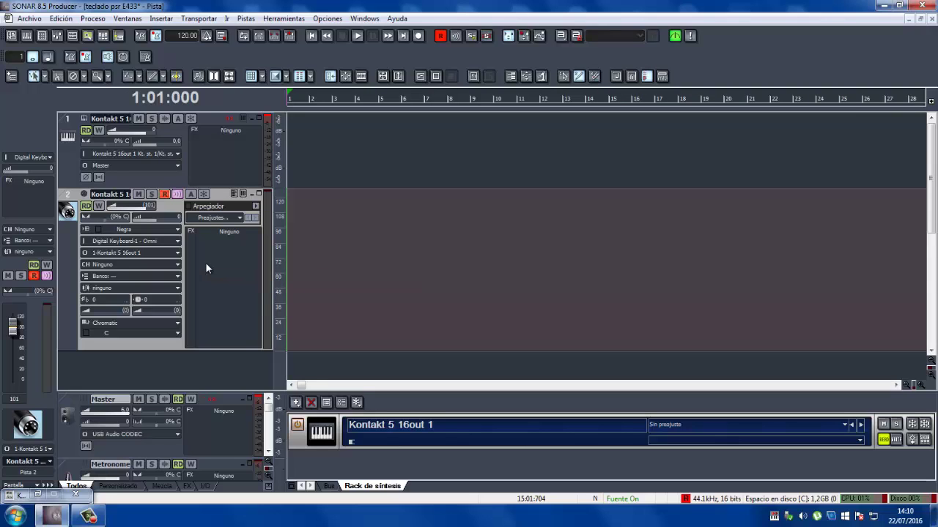
Set the project tempo to 145.00
double_click(189, 35)
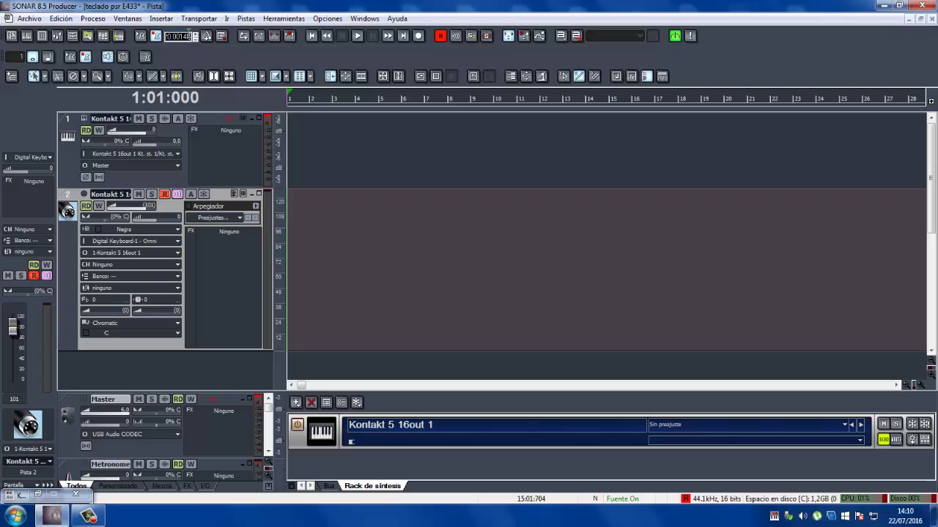
key("Escape")
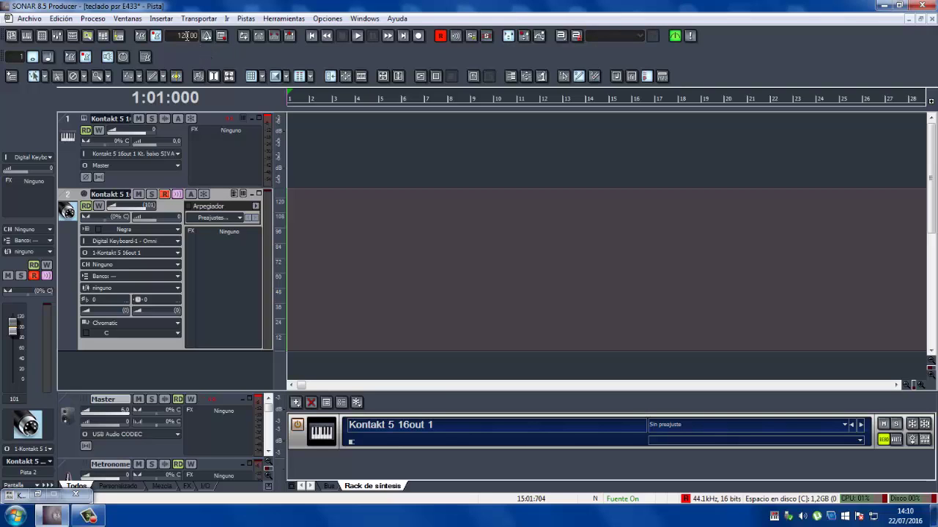
double_click(188, 35)
key("Return")
Record the keyboard performance on the armed MIDI track until about measure 22, and play it back from measure 3
key("r")
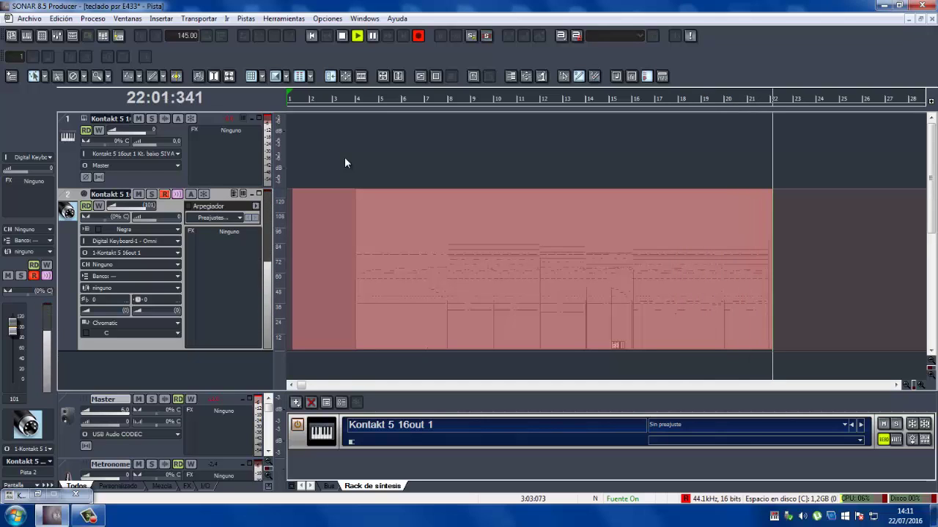
key("space")
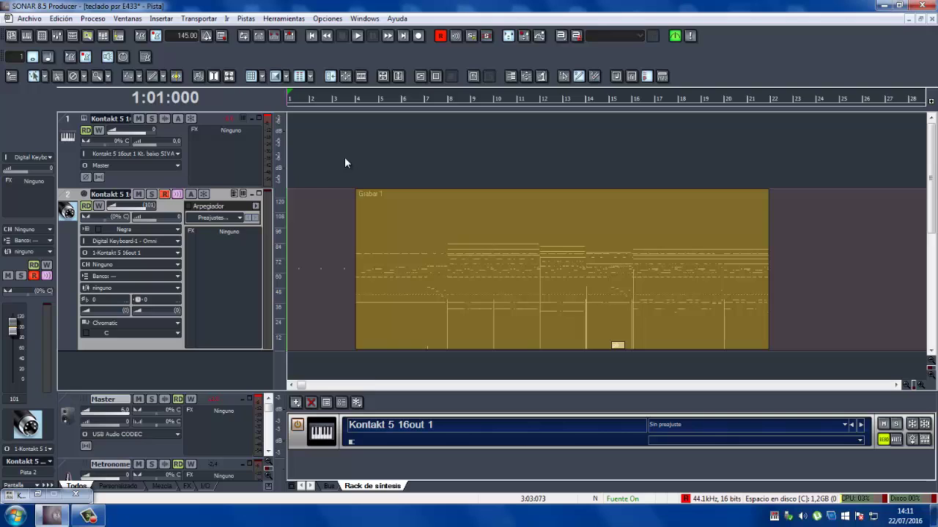
left_click(333, 99)
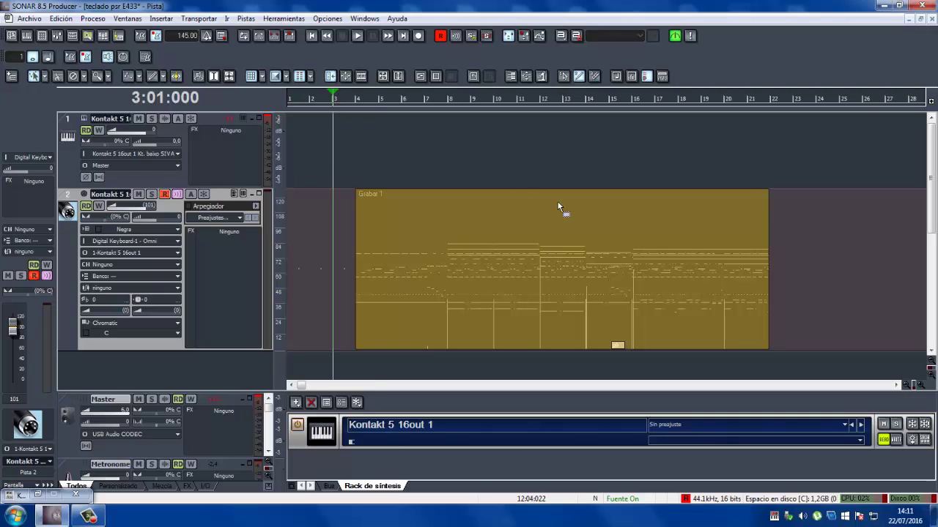
key("space")
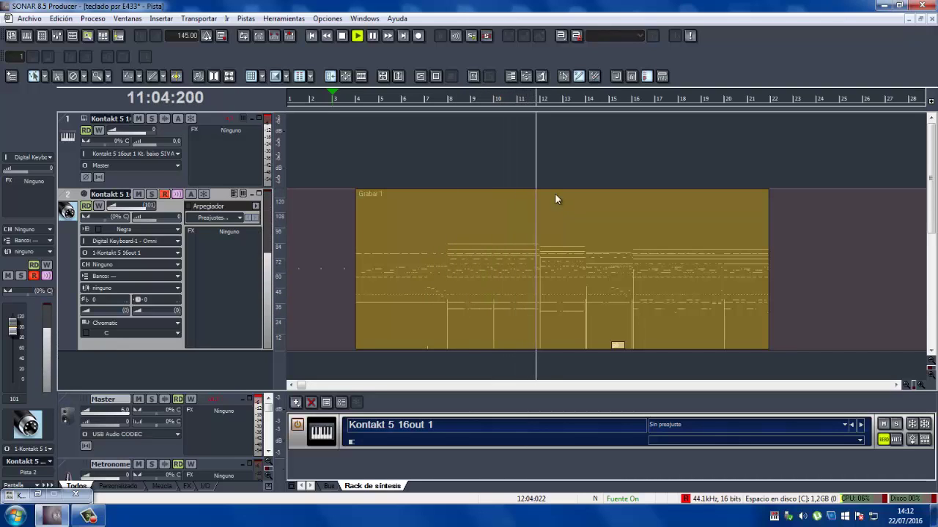
Lower the Kontakt 5 audio track's volume to -3.8 during playback and stop the transport
left_click(135, 134)
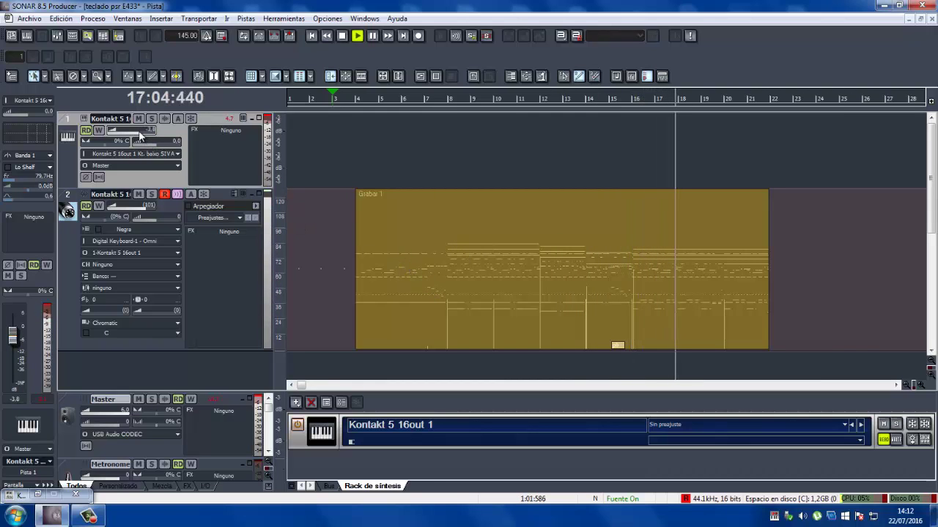
key("space")
Delete the recorded clip from the Kontakt MIDI track and disarm that track for recording
left_click(471, 264)
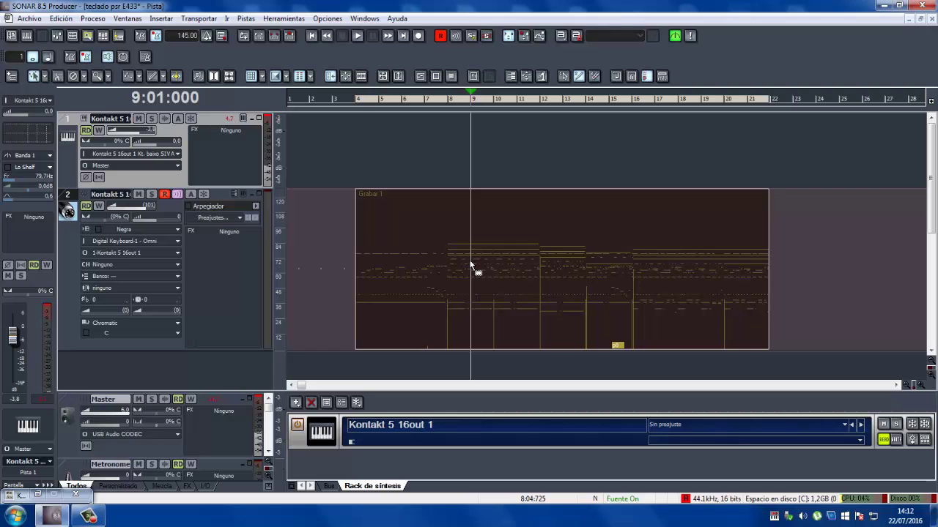
key("Delete")
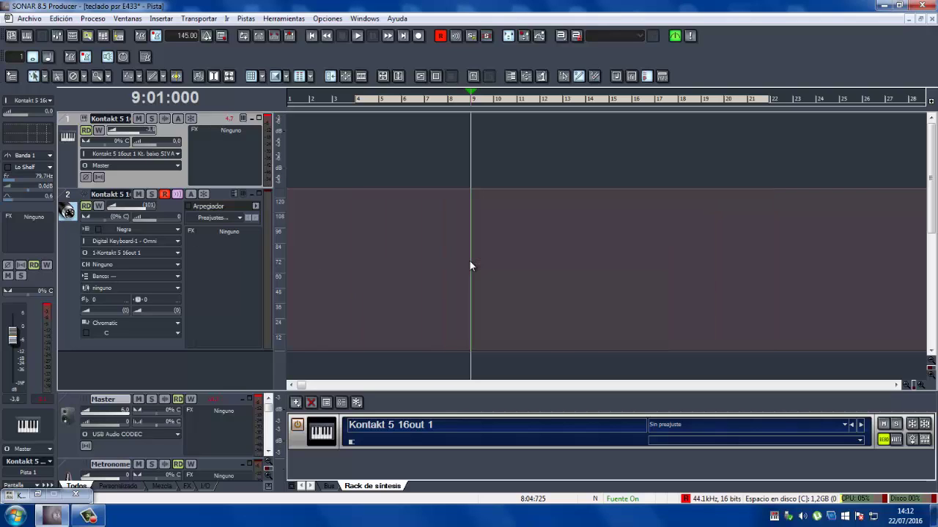
left_click(145, 198)
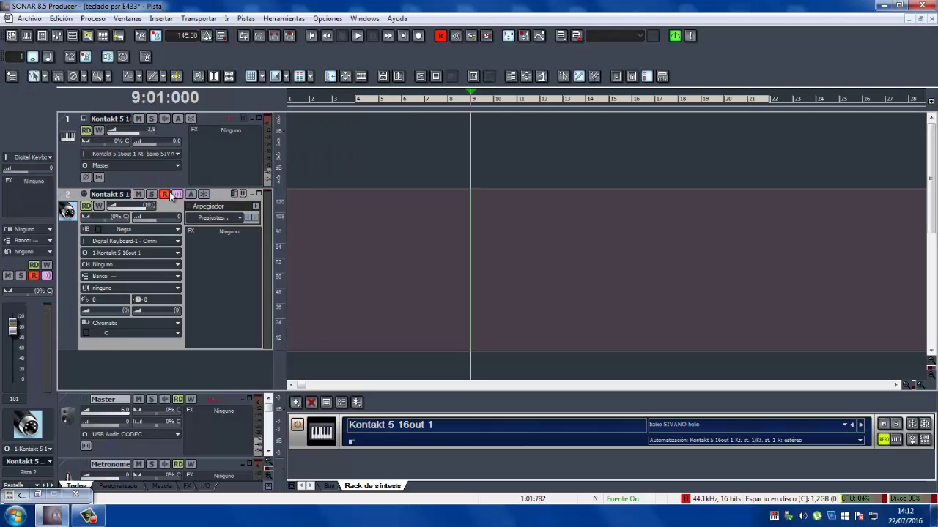
left_click(166, 194)
scroll(247, 212, "down", 1)
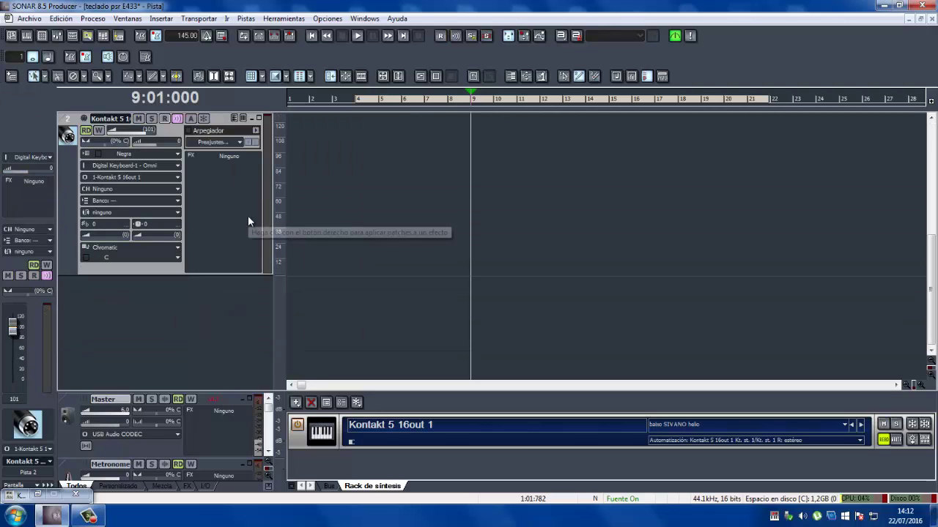
scroll(302, 249, "up", 1)
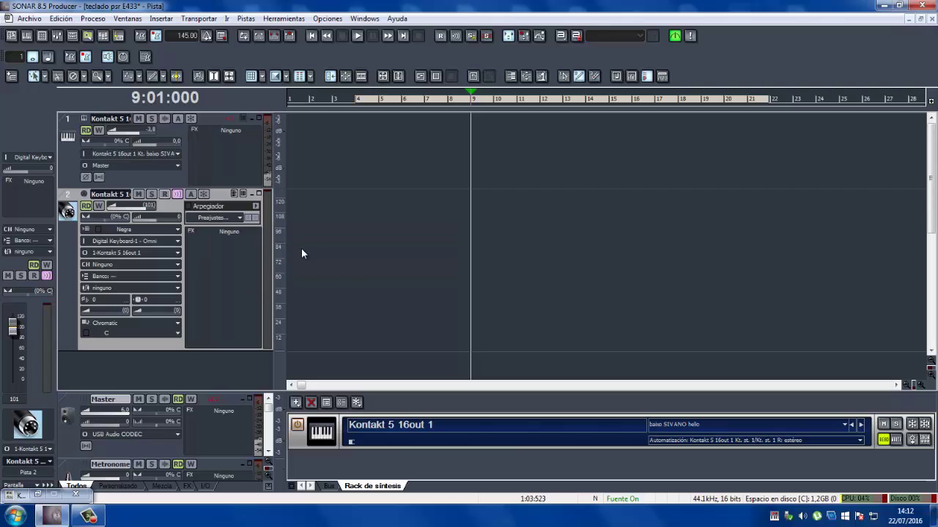
Insert six new MIDI tracks below the Kontakt MIDI track
key("ctrl+Down")
key("ctrl+Down")
key("ctrl+Down")
key("ctrl+Down")
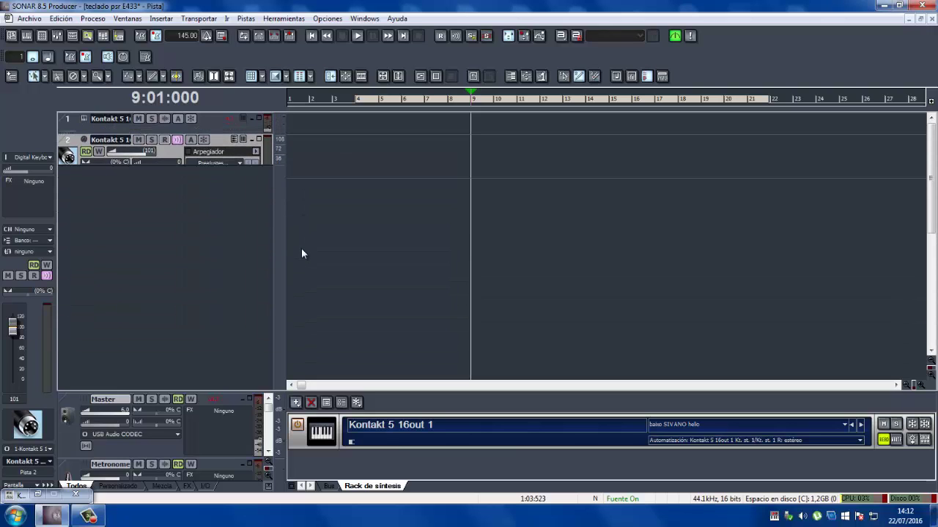
right_click(129, 184)
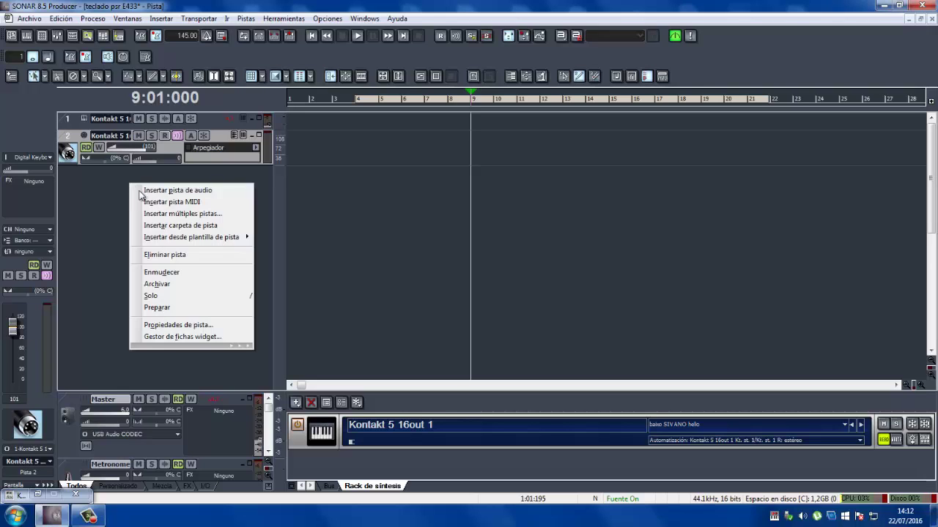
left_click(185, 202)
right_click(144, 198)
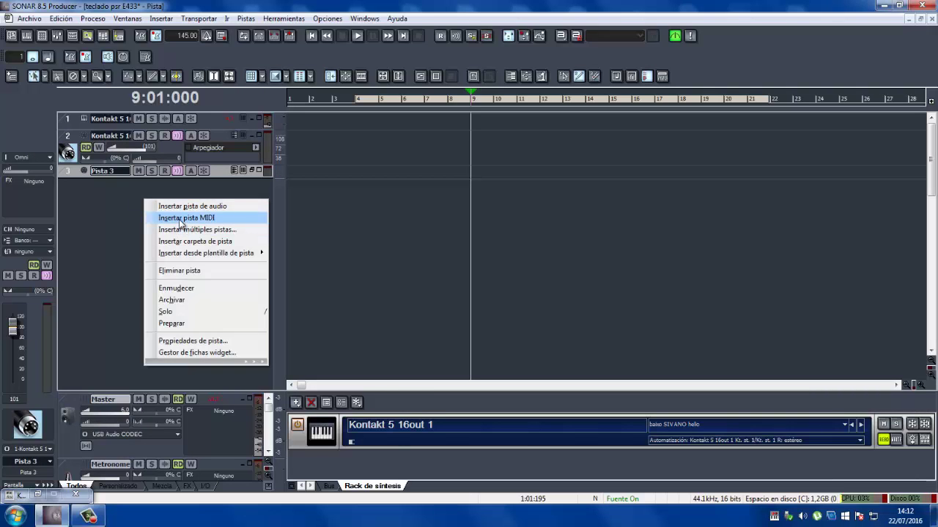
left_click(179, 217)
right_click(145, 207)
left_click(176, 225)
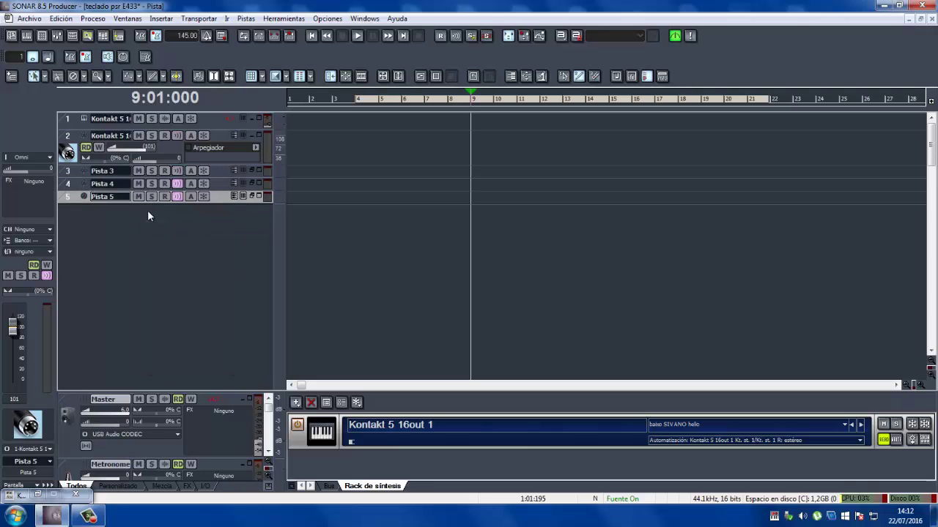
right_click(147, 210)
left_click(180, 230)
right_click(144, 223)
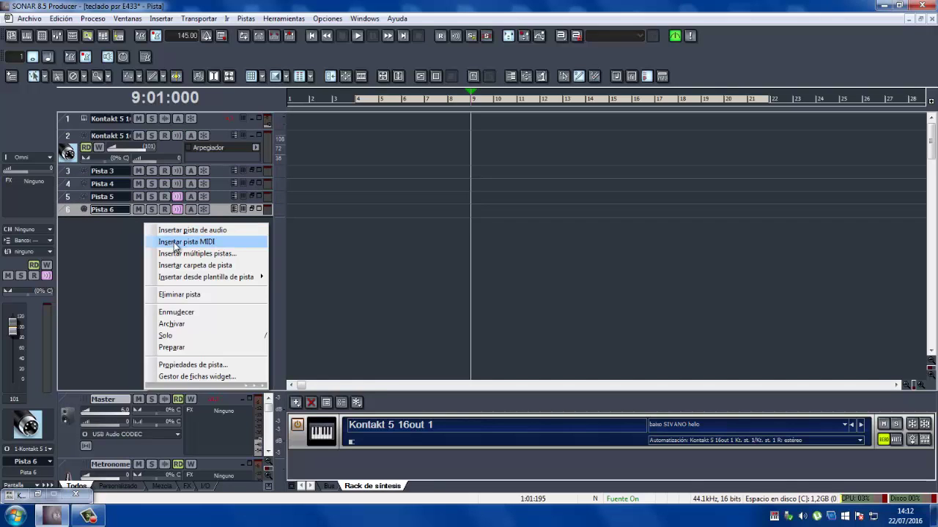
left_click(176, 241)
right_click(126, 247)
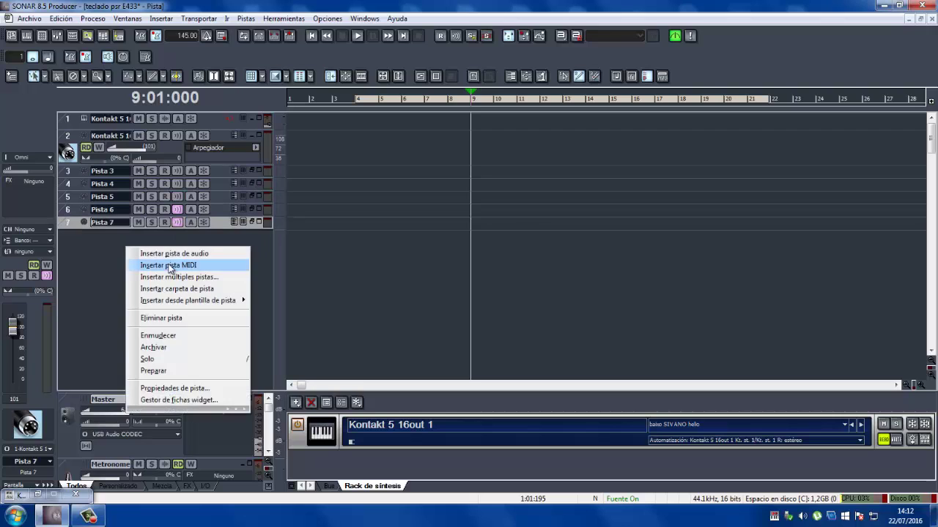
left_click(172, 265)
Expand Pista 3 and set its input to Digital Keyboard-1, MIDI channel 1
left_click_drag(220, 177, 222, 248)
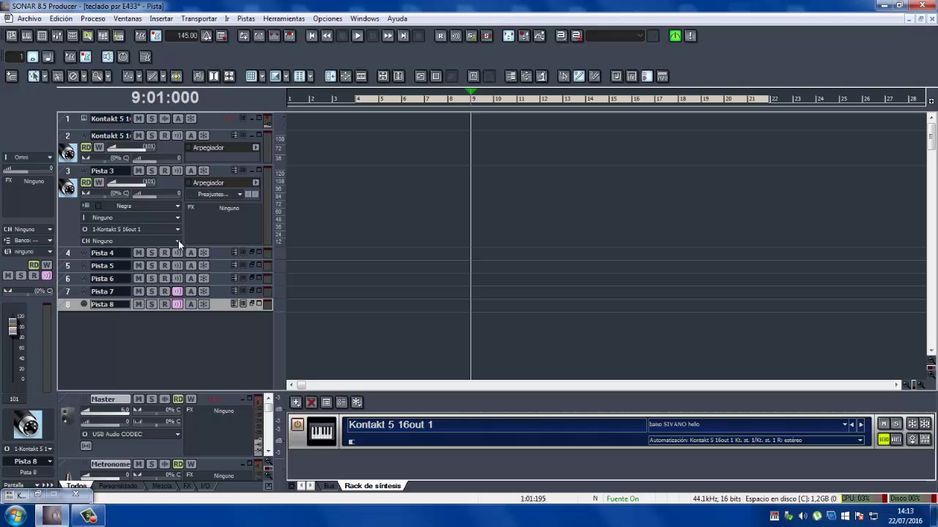
left_click_drag(178, 248, 178, 281)
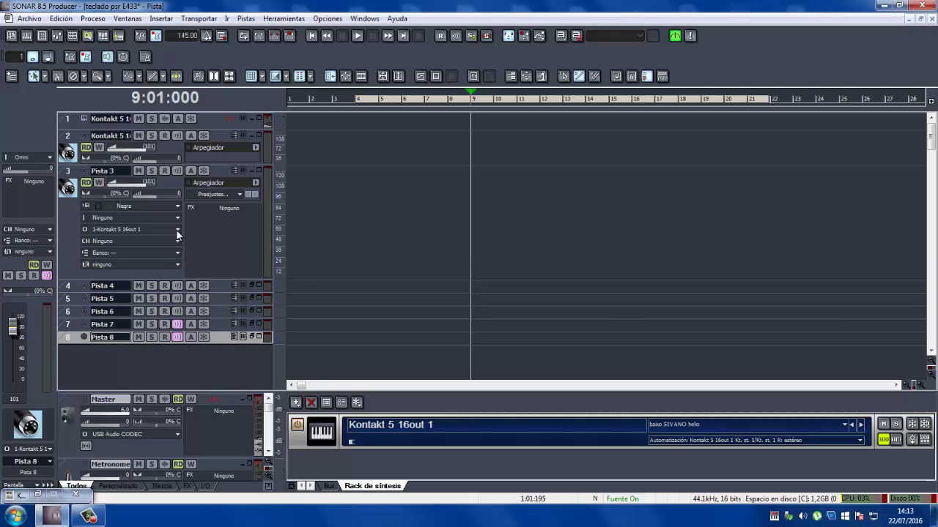
left_click(177, 218)
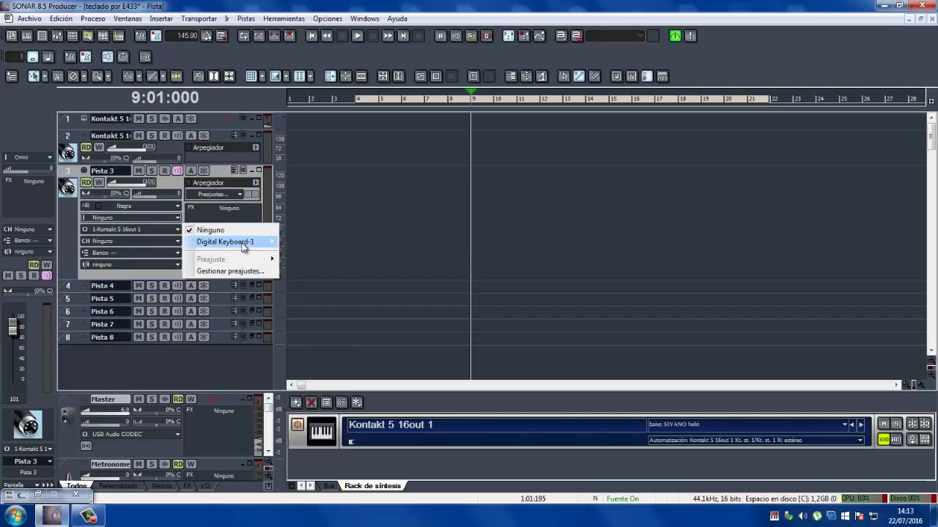
mouse_move(243, 248)
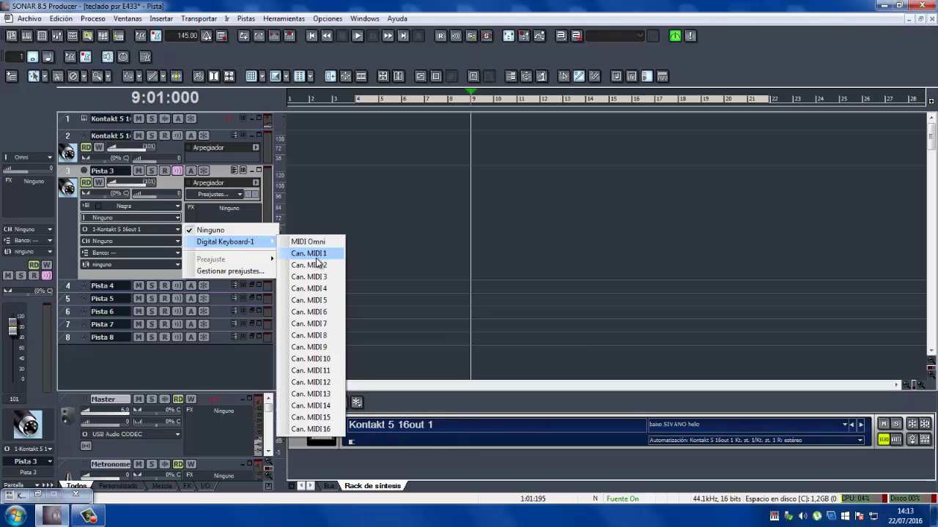
left_click(315, 256)
Enlarge all tracks to show their input settings and set Pista 3's input to Digital Keyboard-1, MIDI channel 10
scroll(208, 245, "down", 3)
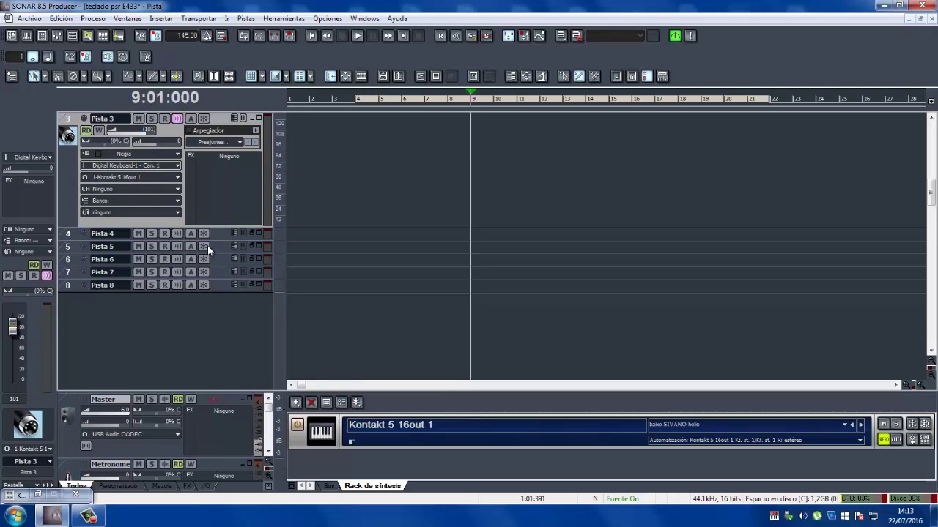
scroll(224, 211, "up", 4)
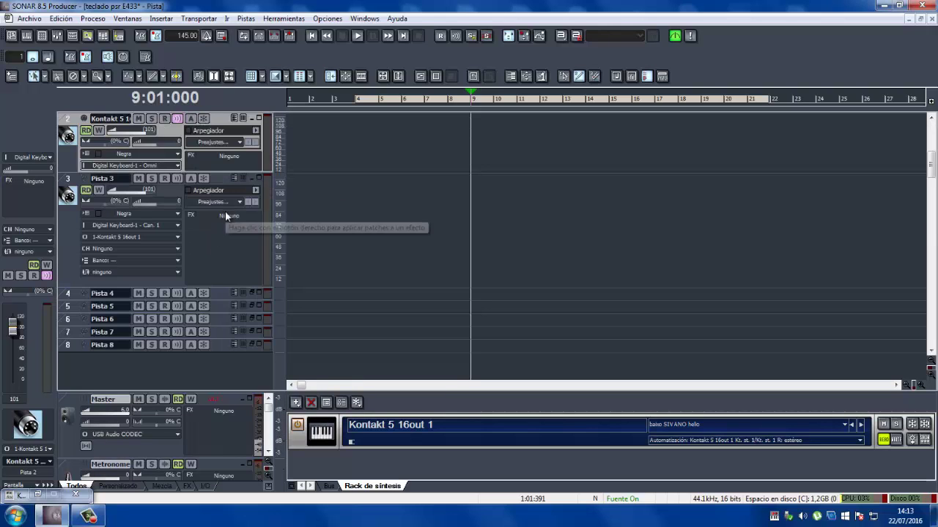
scroll(224, 211, "down", 1)
scroll(225, 211, "down", 3)
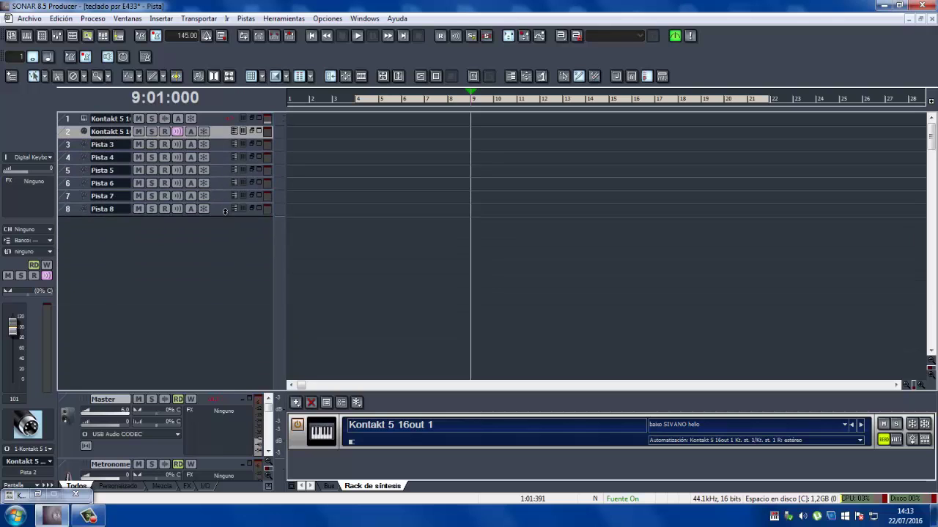
scroll(225, 211, "up", 4)
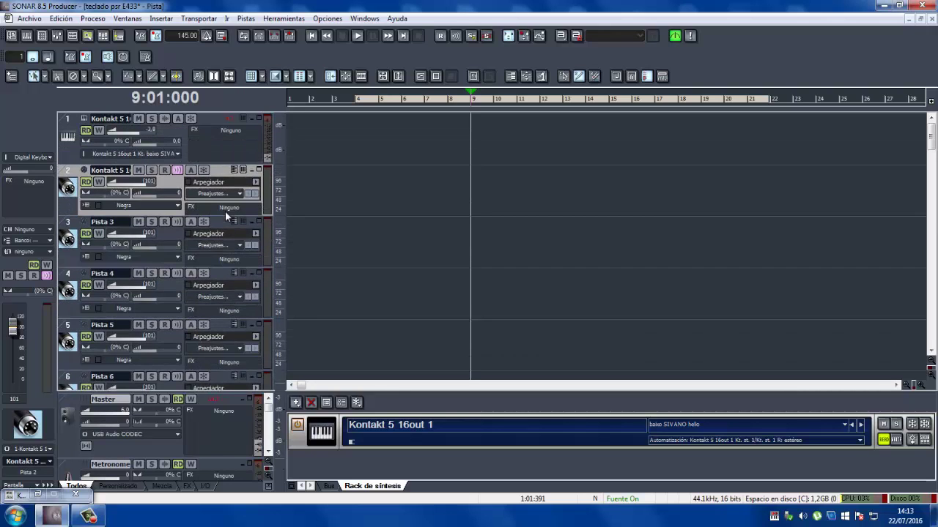
scroll(225, 211, "up", 1)
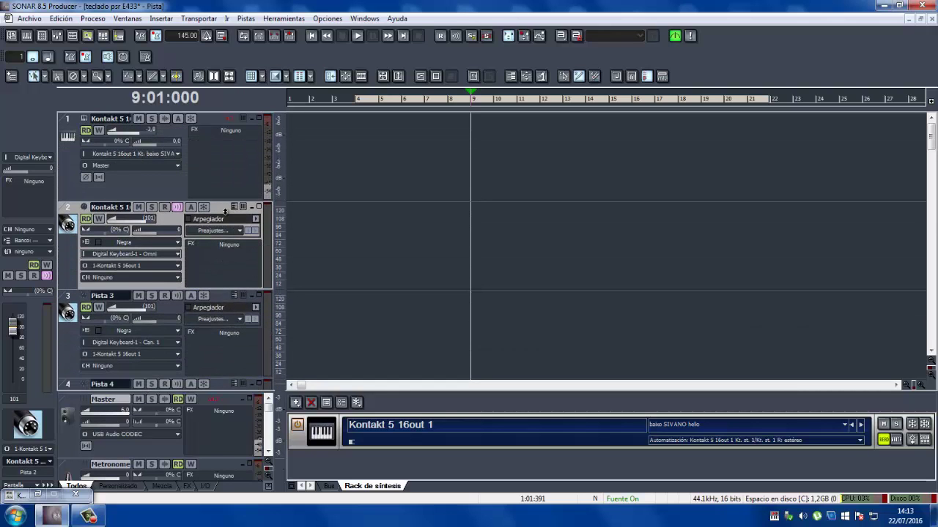
scroll(190, 244, "down", 1)
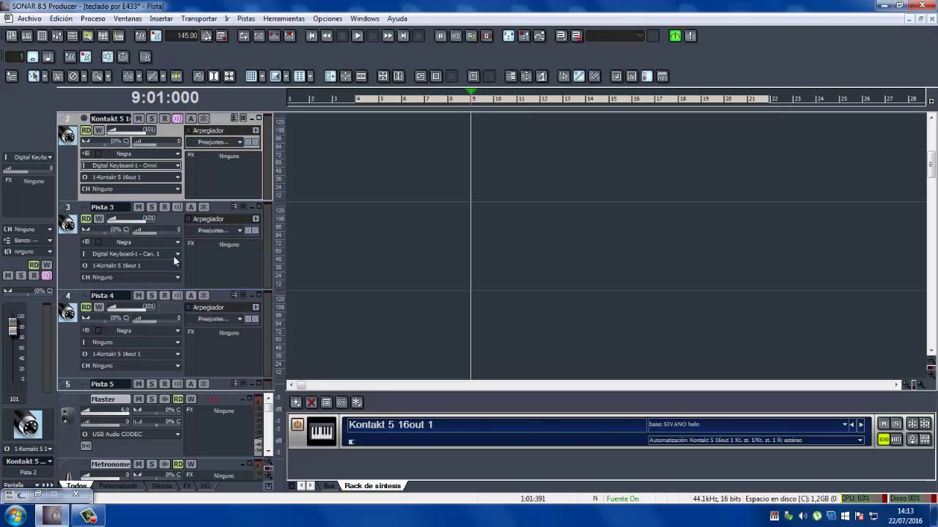
left_click(177, 256)
mouse_move(237, 278)
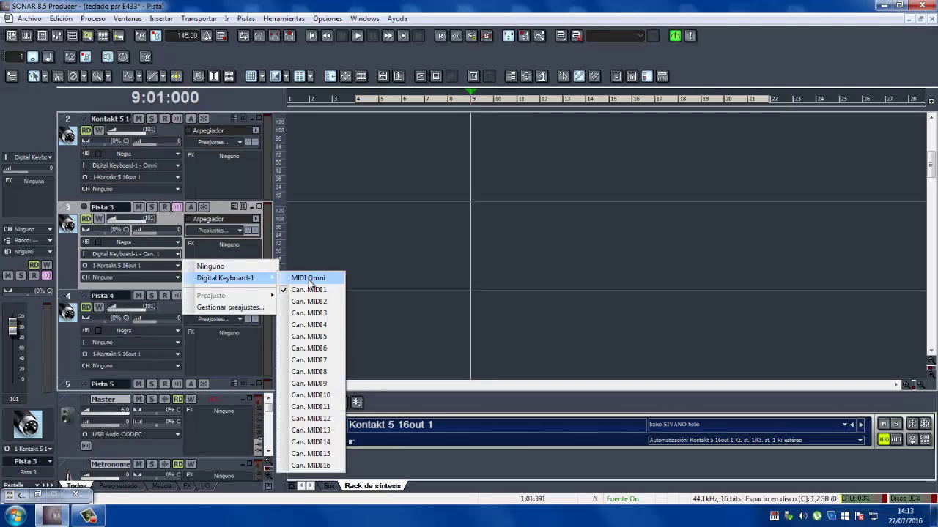
left_click(335, 396)
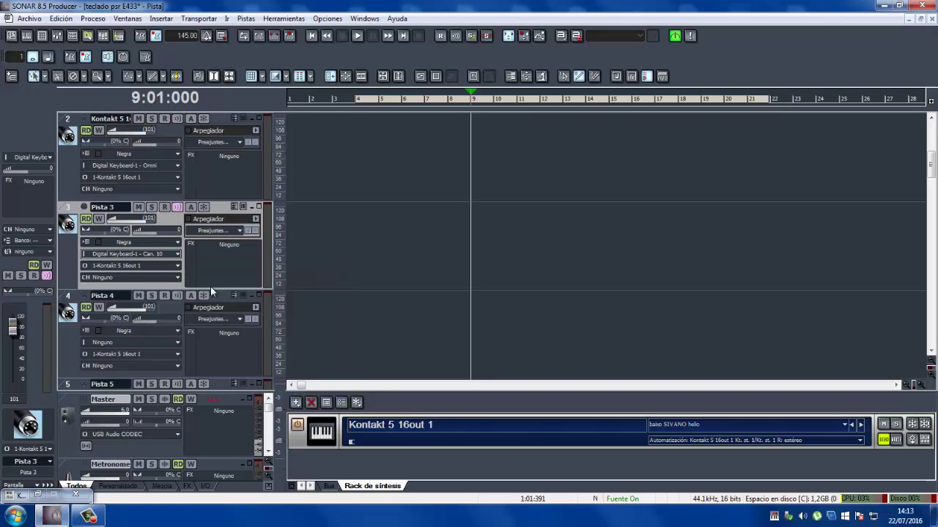
Set the input of Pista 4 to Digital Keyboard-1, MIDI channel 11
scroll(210, 282, "down", 2)
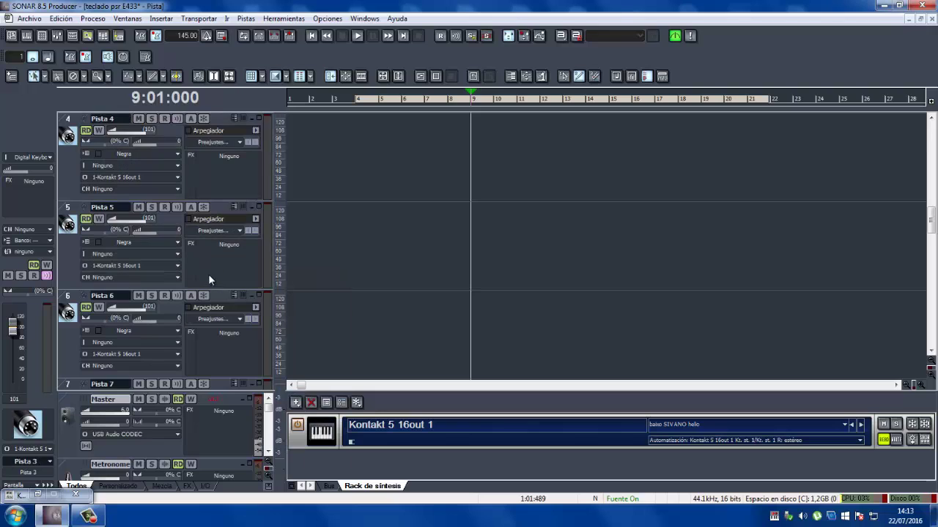
left_click(178, 167)
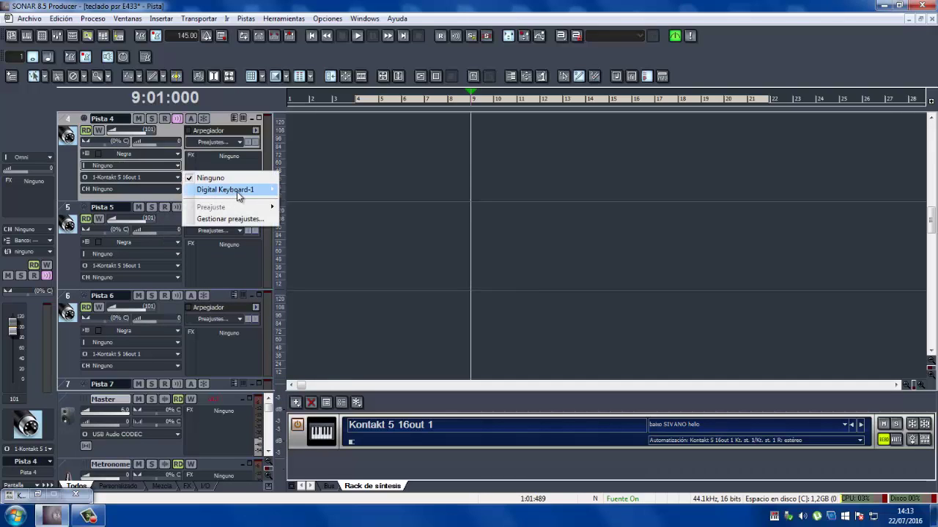
mouse_move(244, 192)
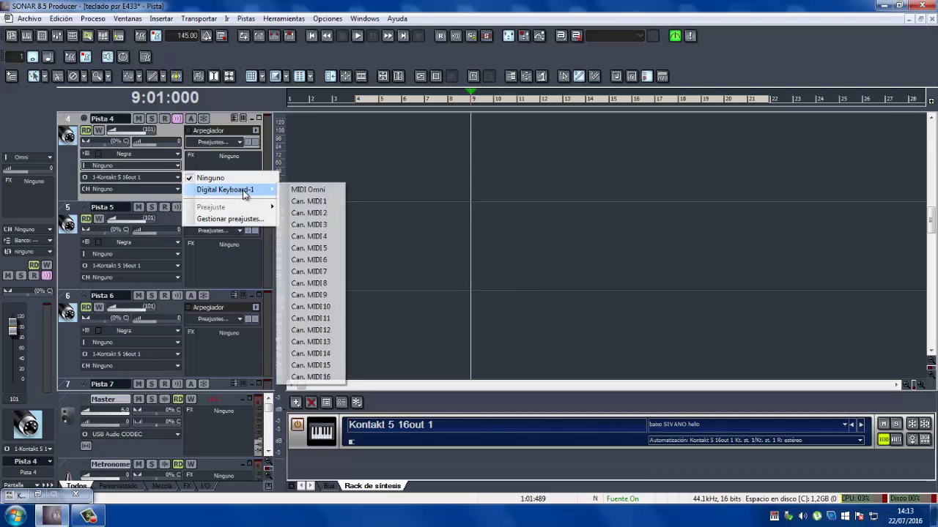
left_click(322, 318)
Rename the Pista 4 track as "baixo"
scroll(202, 212, "up", 1)
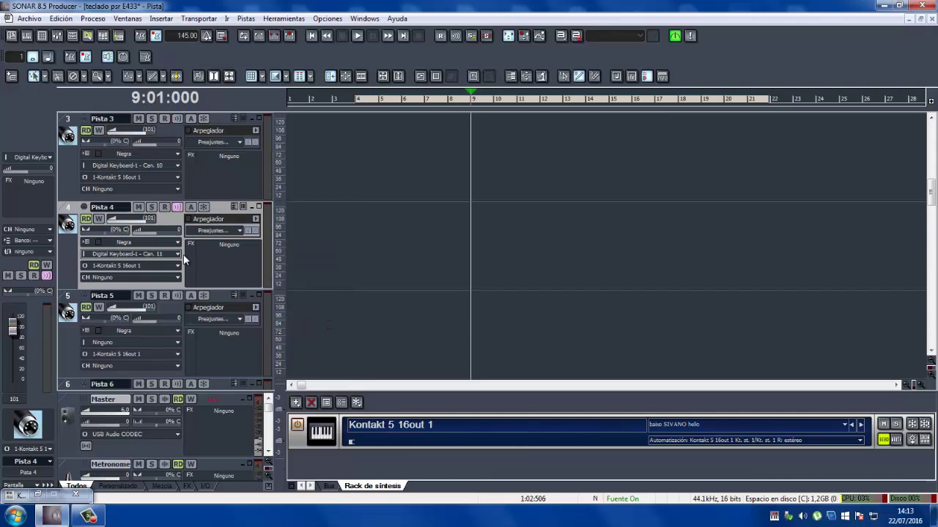
double_click(108, 207)
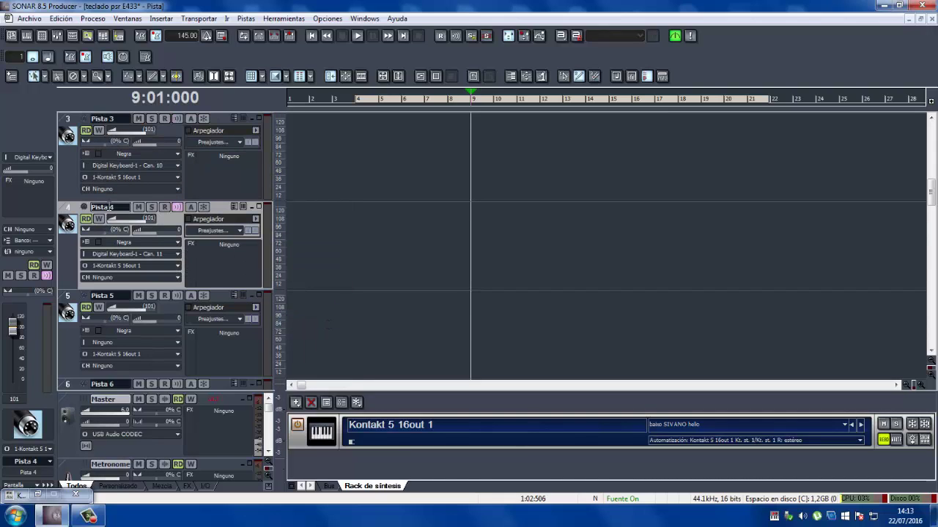
type("baixo")
left_click(65, 180)
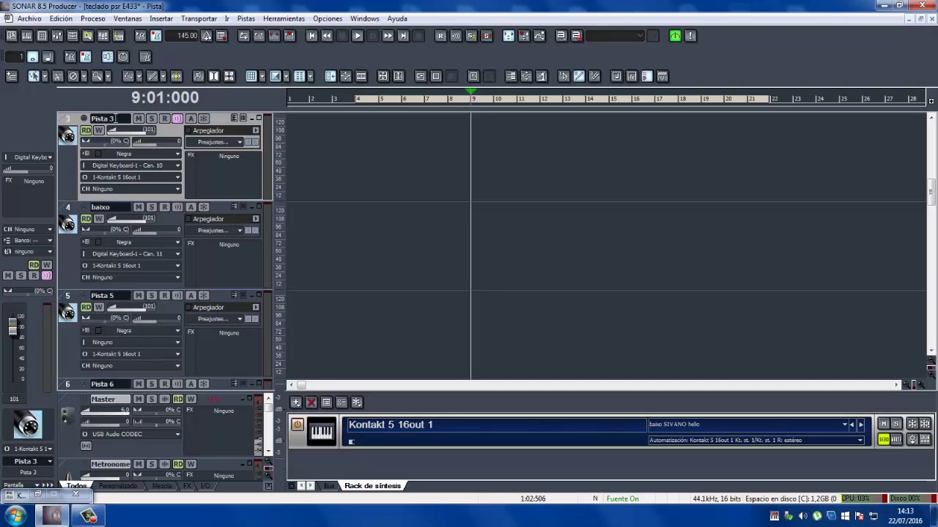
Rename the Pista 3 track as "bateri" and check its available output options
double_click(116, 118)
double_click(116, 118)
type("bateri")
key("Return")
scroll(196, 201, "down", 1)
scroll(194, 201, "up", 1)
left_click(177, 178)
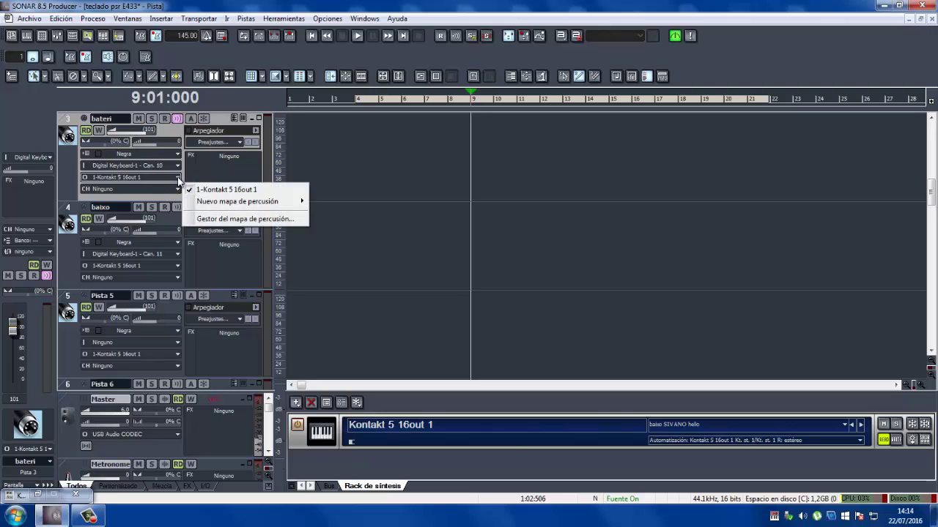
left_click(208, 165)
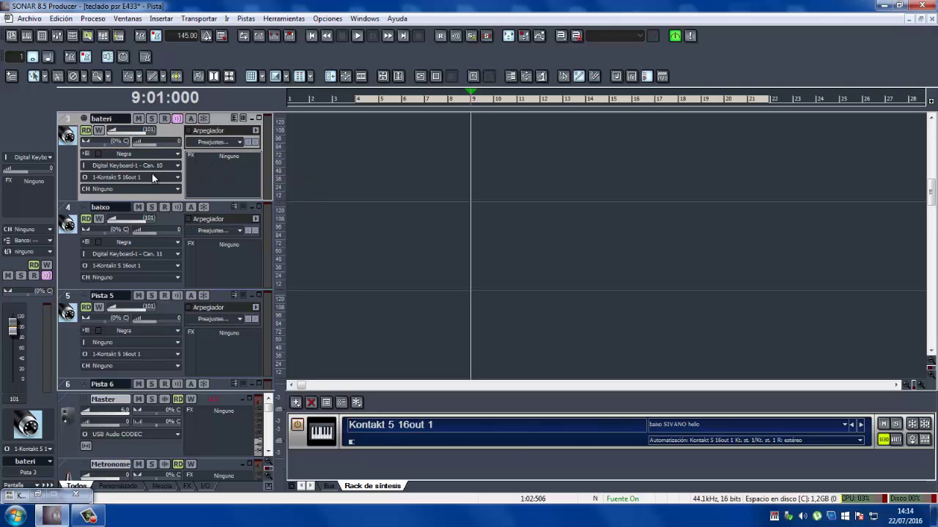
Set the input of Pista 5 to Digital Keyboard-1, MIDI channel 13
scroll(175, 234, "down", 1)
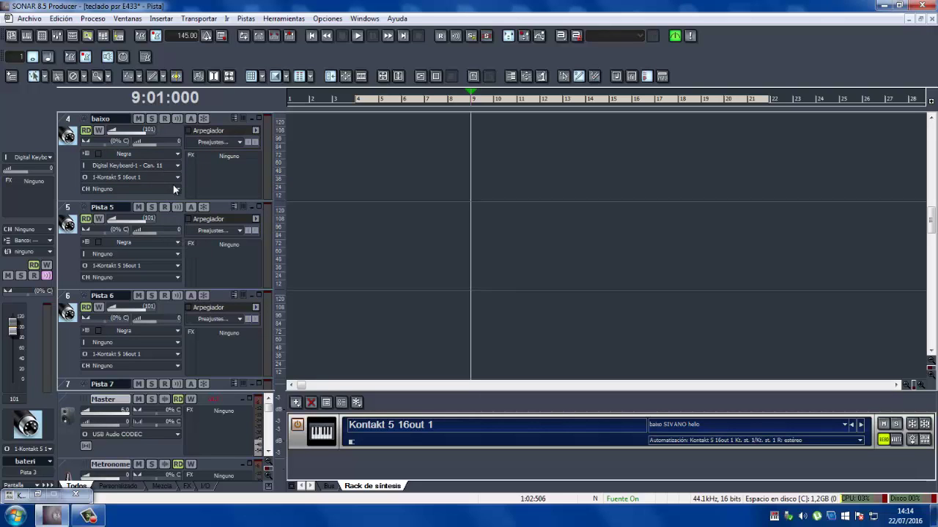
left_click(180, 256)
mouse_move(252, 279)
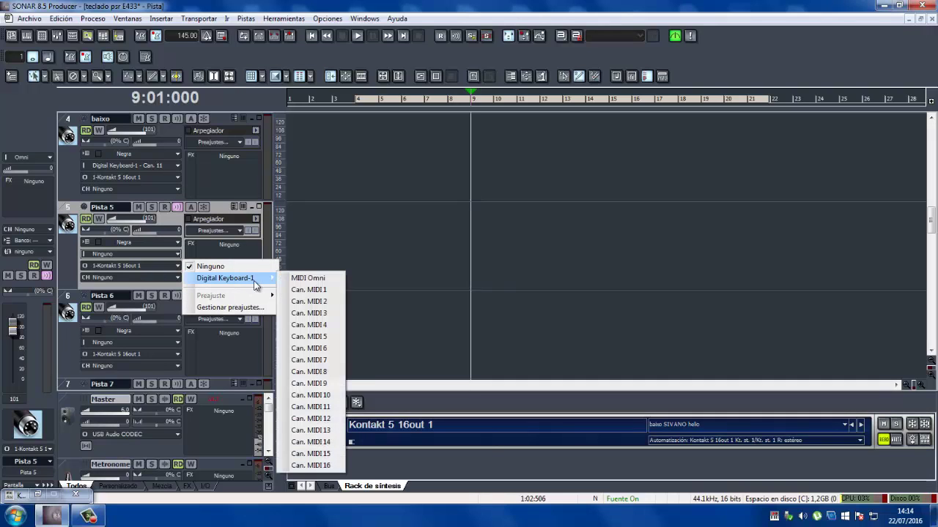
left_click(320, 431)
scroll(243, 254, "down", 1)
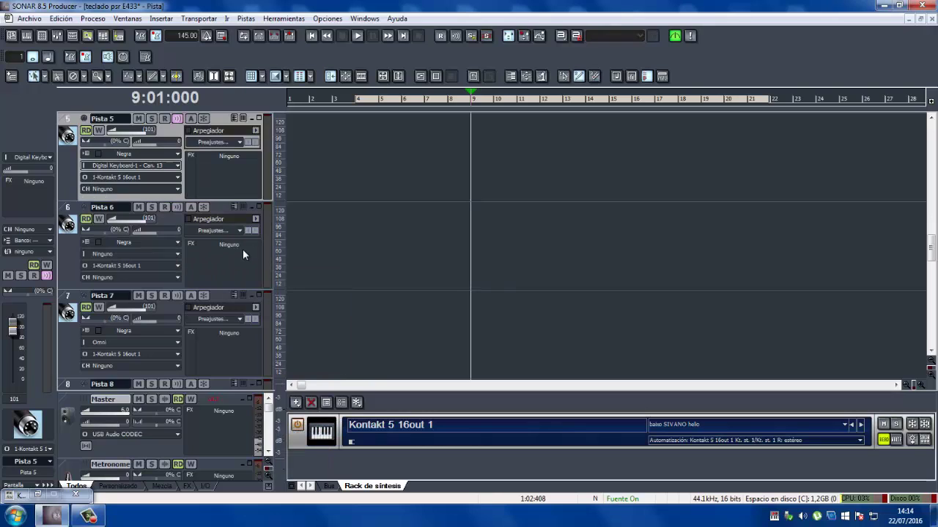
Set the input of Pista 6 to Digital Keyboard-1, MIDI channel 14
left_click(178, 255)
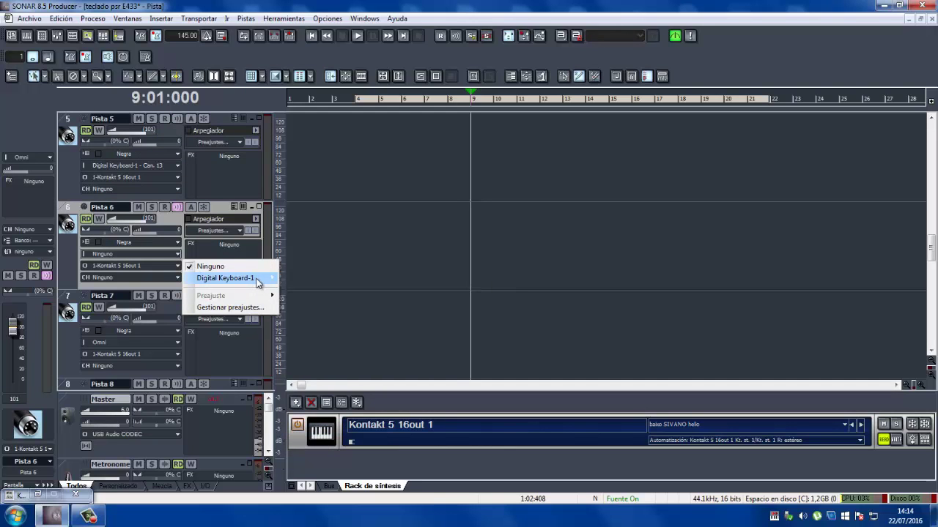
mouse_move(258, 282)
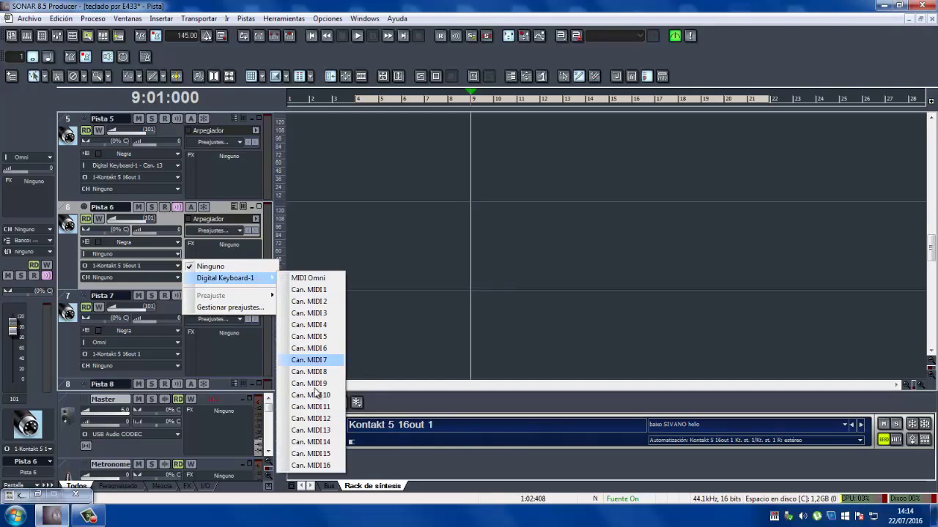
left_click(330, 445)
Set the input of Pista 7 to Digital Keyboard-1, MIDI channel 9
scroll(270, 268, "down", 1)
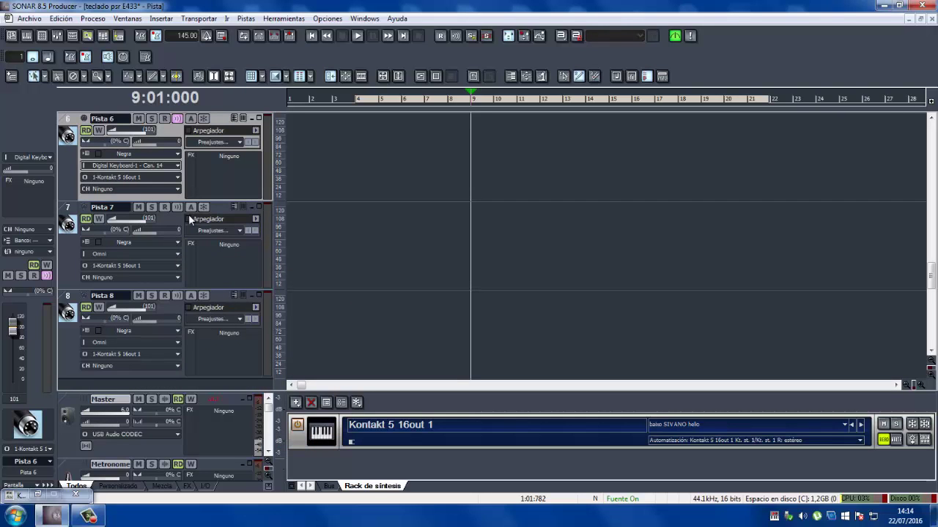
left_click(179, 254)
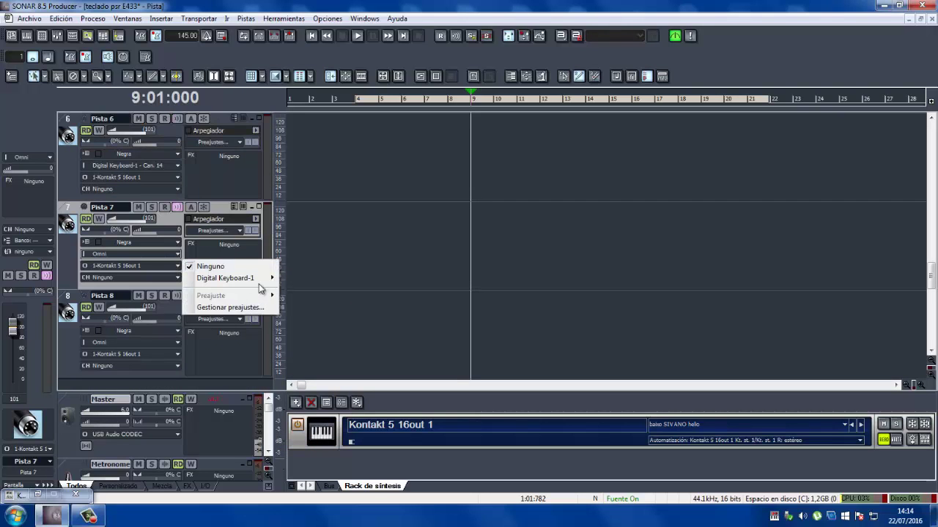
mouse_move(260, 282)
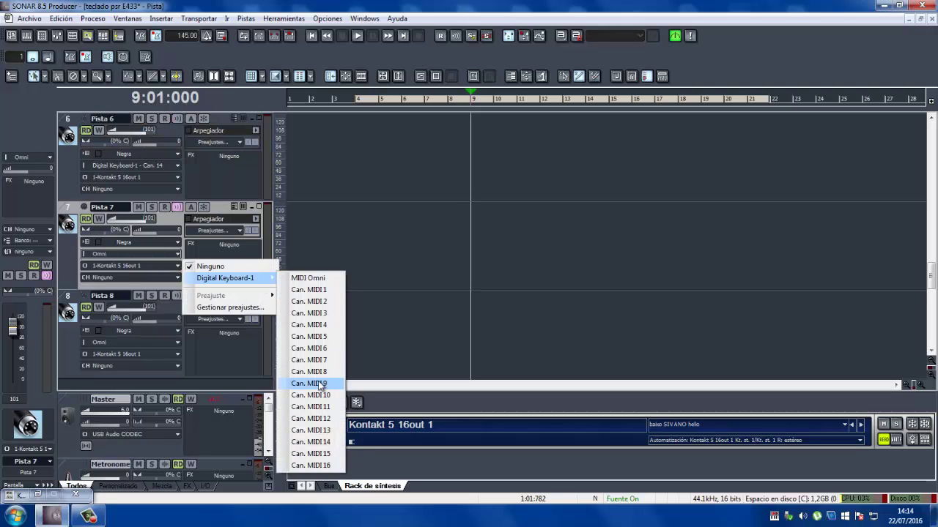
left_click(319, 386)
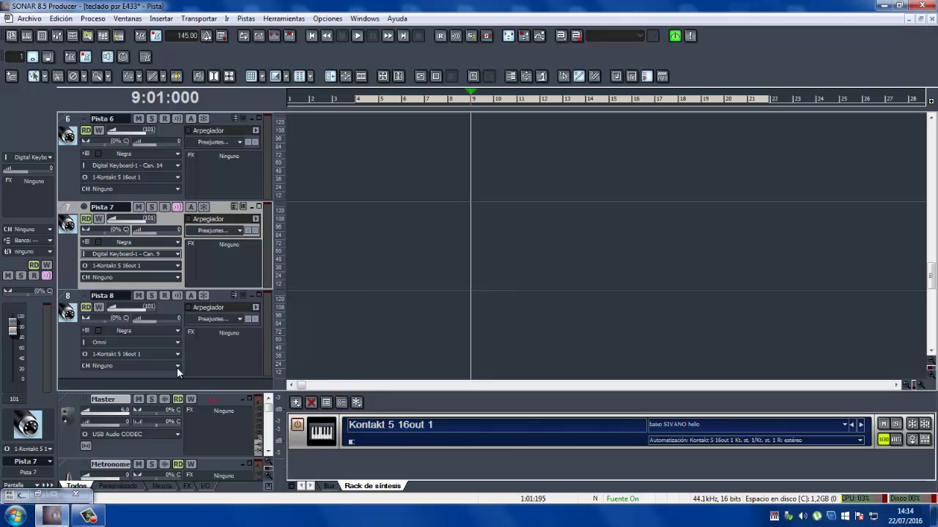
Set the input of Pista 8 to Digital Keyboard-1, MIDI channel 7
left_click(179, 348)
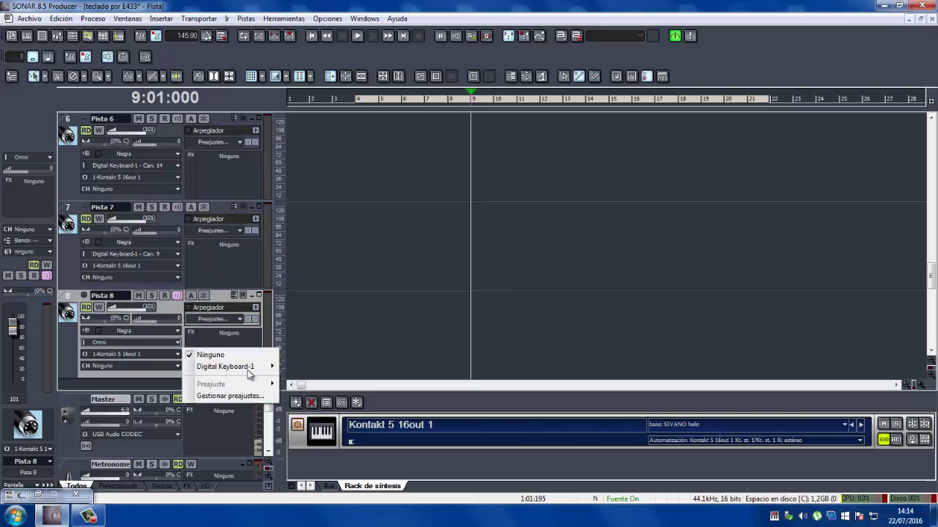
mouse_move(256, 366)
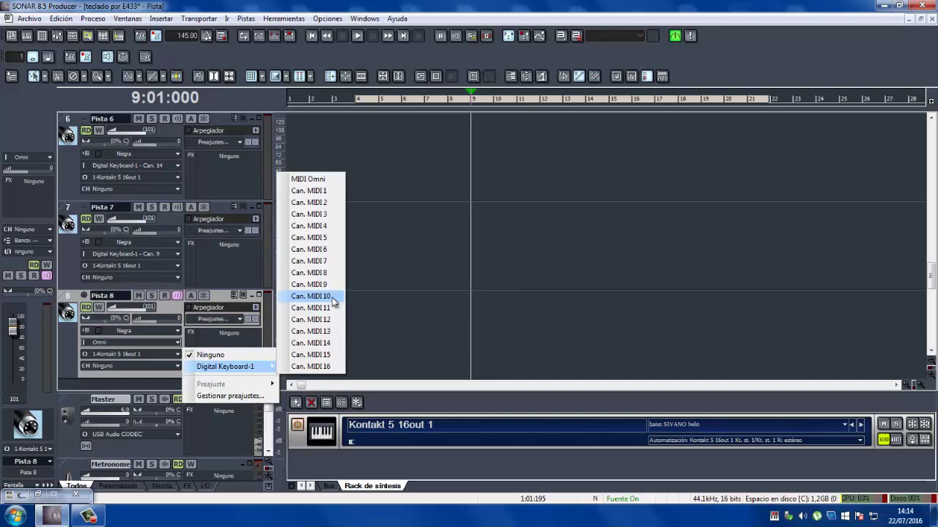
left_click(324, 261)
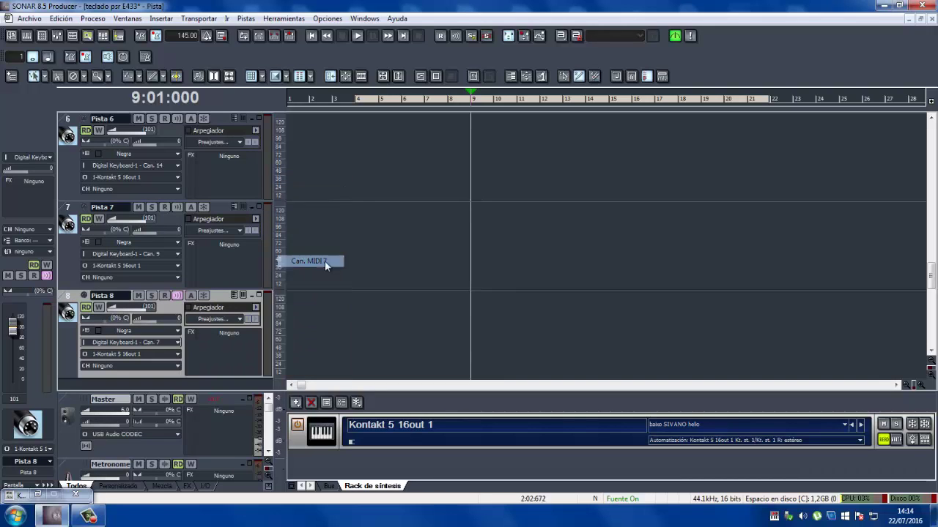
Inspect the edit view of the second guitar instrument in the Kontakt multi rack, and put the Kontakt window away again
scroll(450, 288, "down", 5)
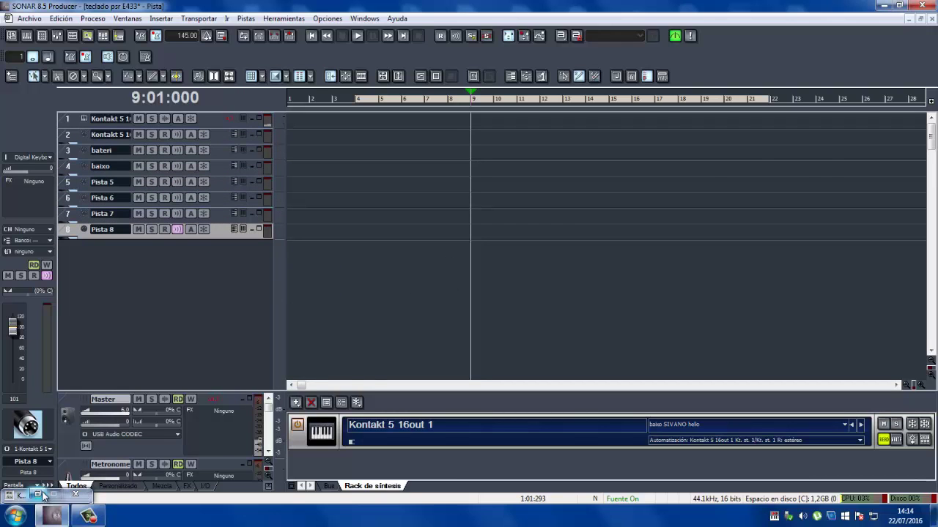
left_click(41, 495)
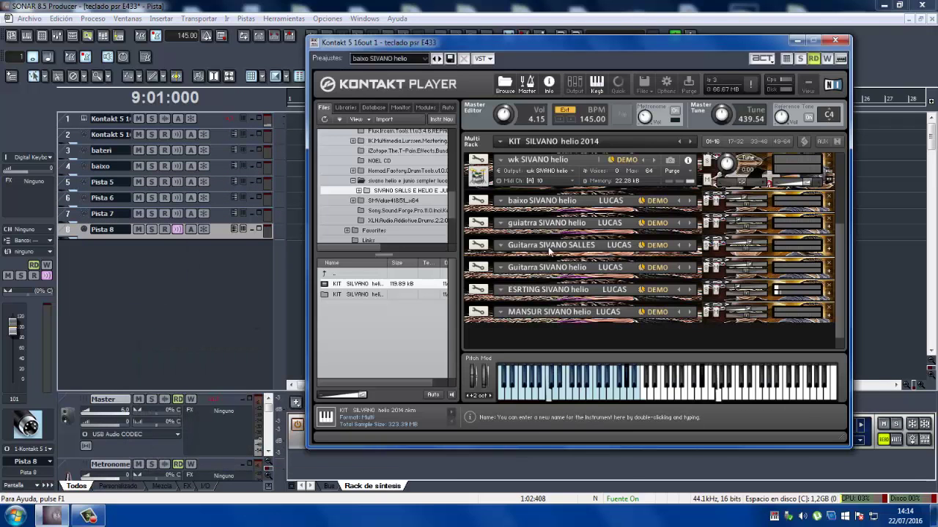
left_click(476, 244)
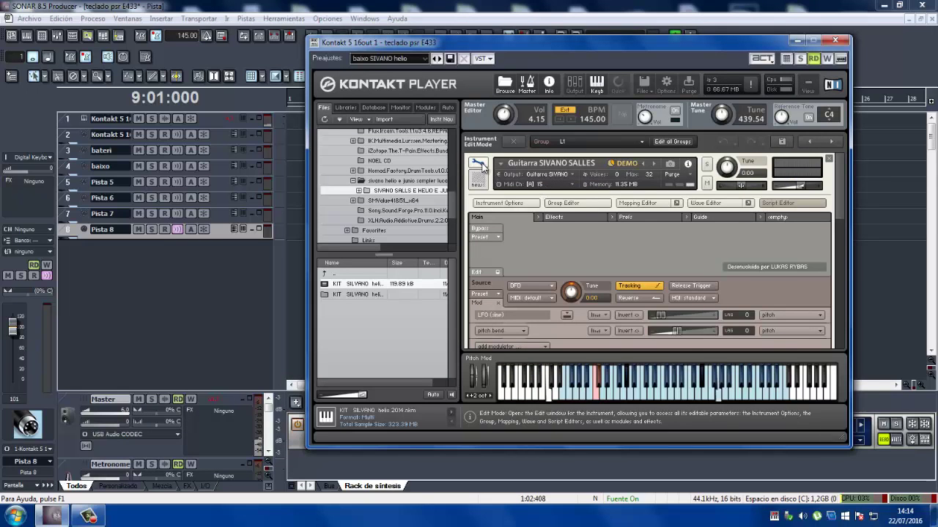
left_click(478, 164)
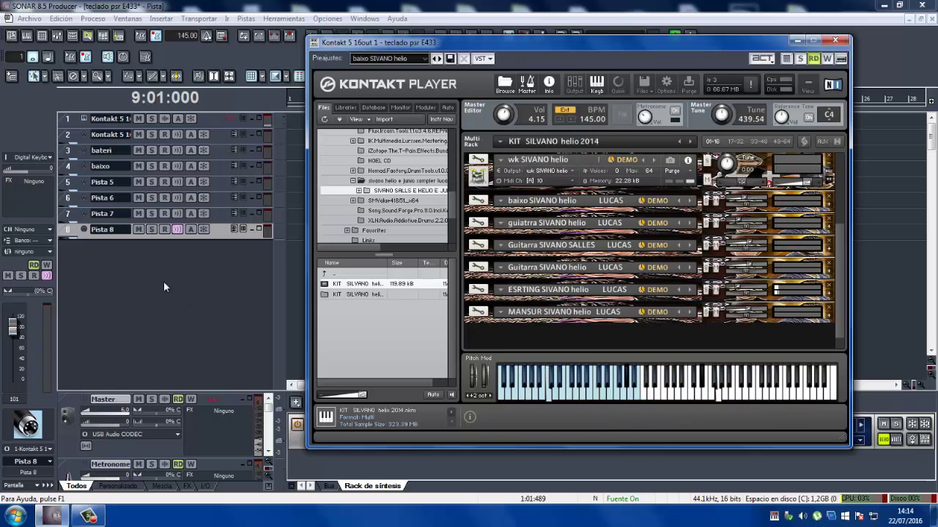
left_click(796, 40)
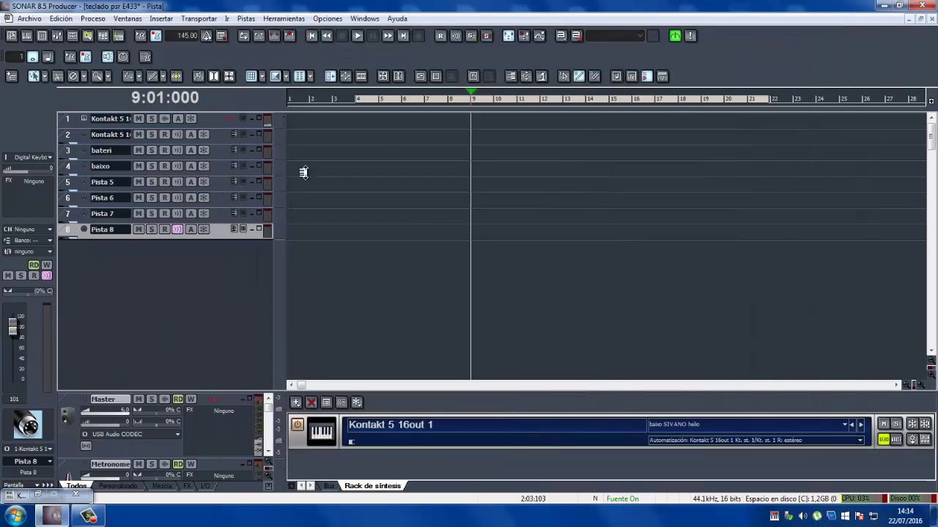
Arm tracks 2 through 8 for recording, from the Kontakt MIDI track to Pista 8
left_click(168, 142)
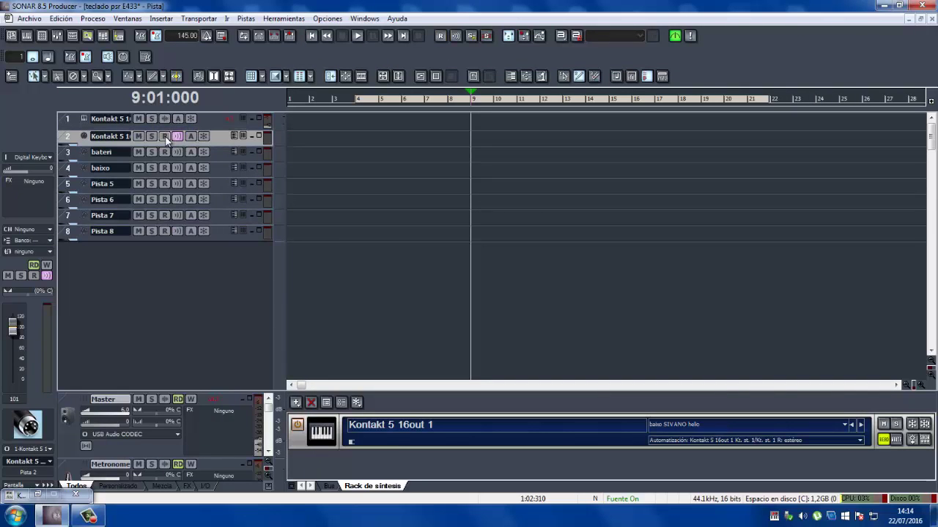
left_click(165, 135)
left_click(165, 151)
left_click(165, 167)
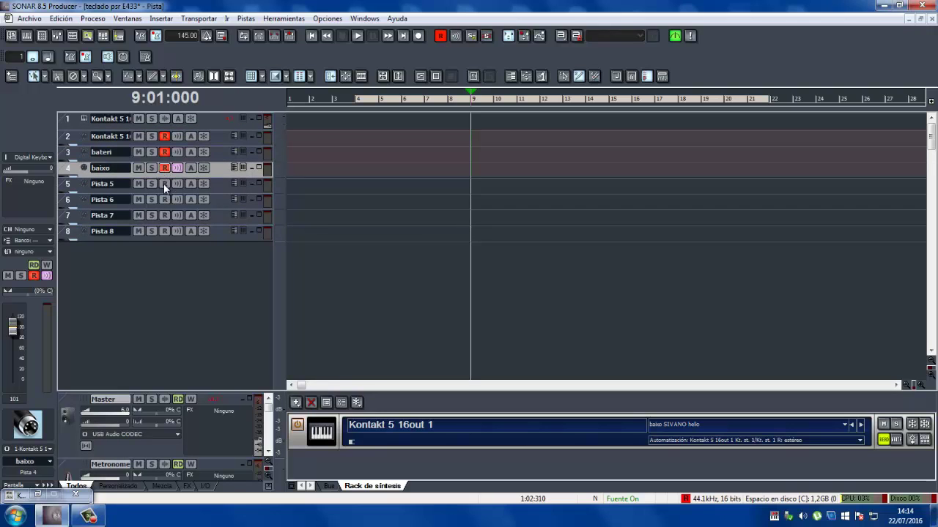
left_click(163, 184)
left_click(164, 199)
left_click(164, 215)
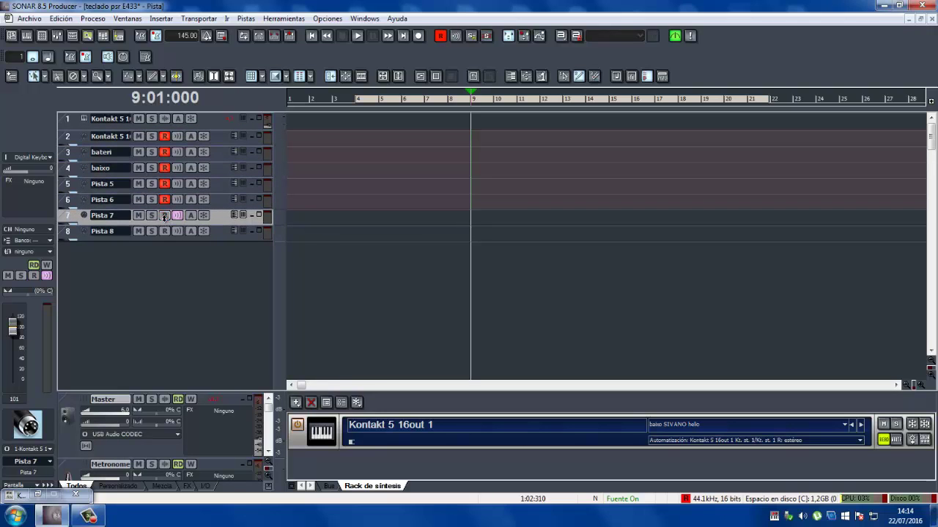
left_click(165, 230)
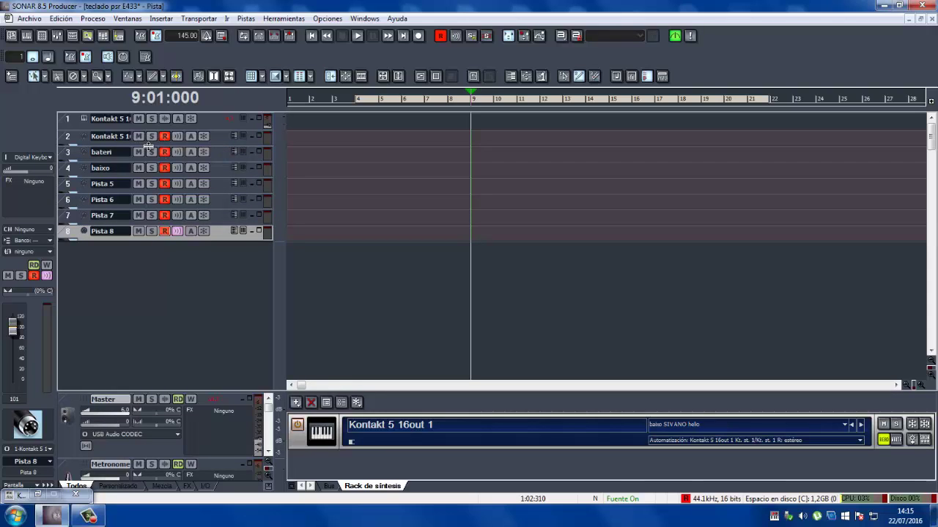
Expand track 2 to show its input settings, and switch its record arming off and back on
left_click_drag(149, 146, 158, 184)
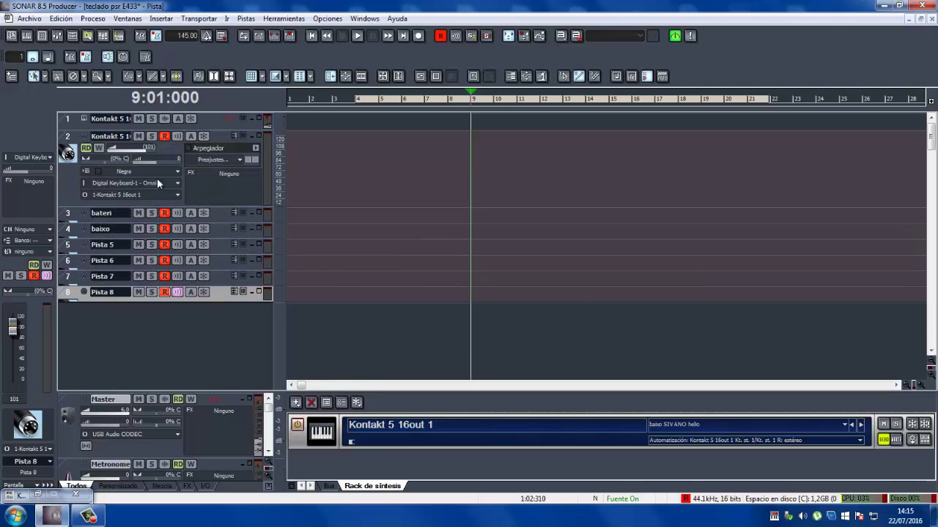
left_click(164, 137)
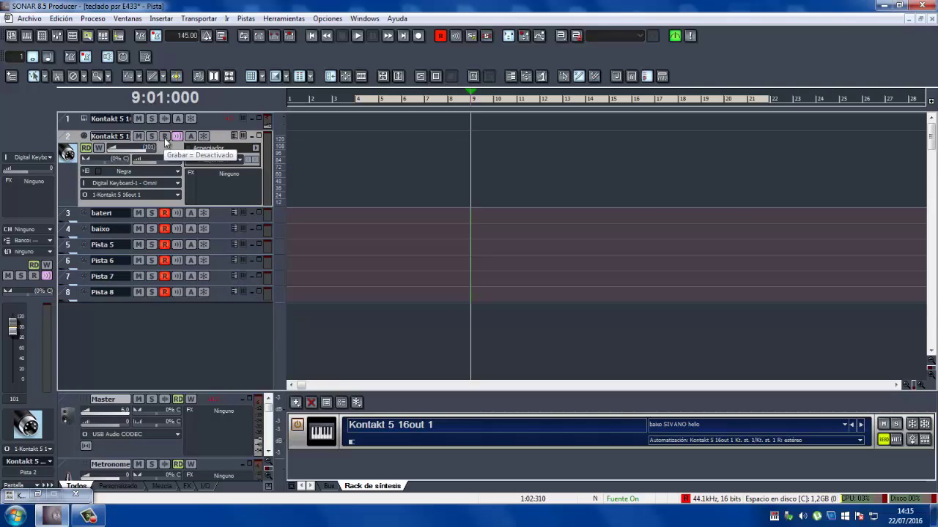
left_click(164, 137)
Record the keyboard performance onto all armed tracks from the start of the project, stopping just after measure 22
key("w")
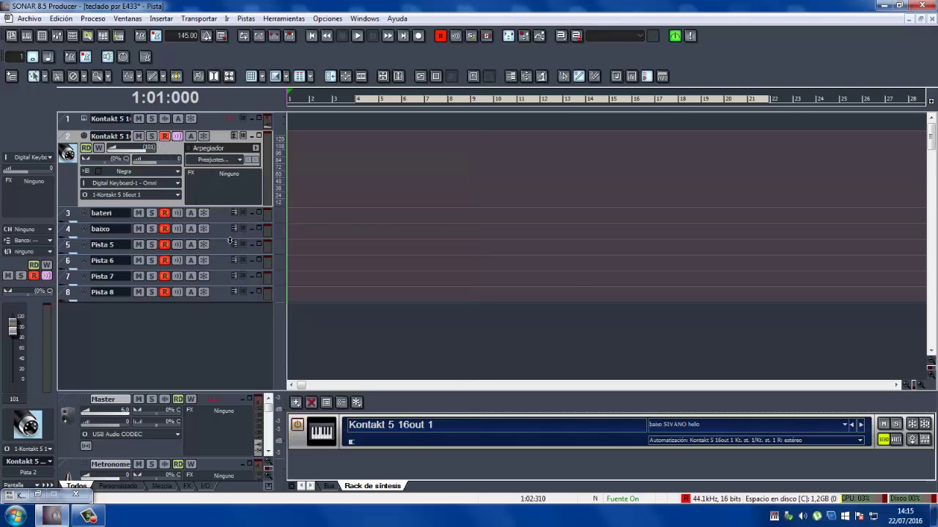
key("space")
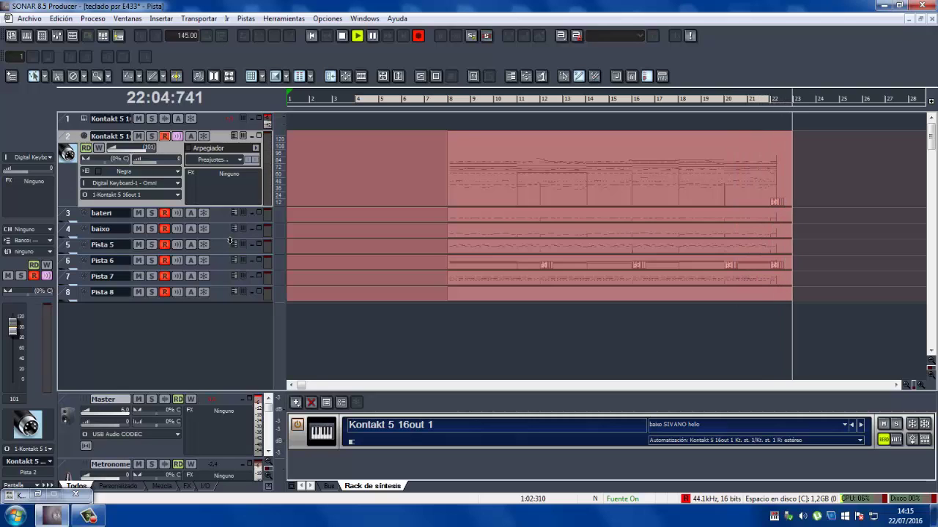
key("space")
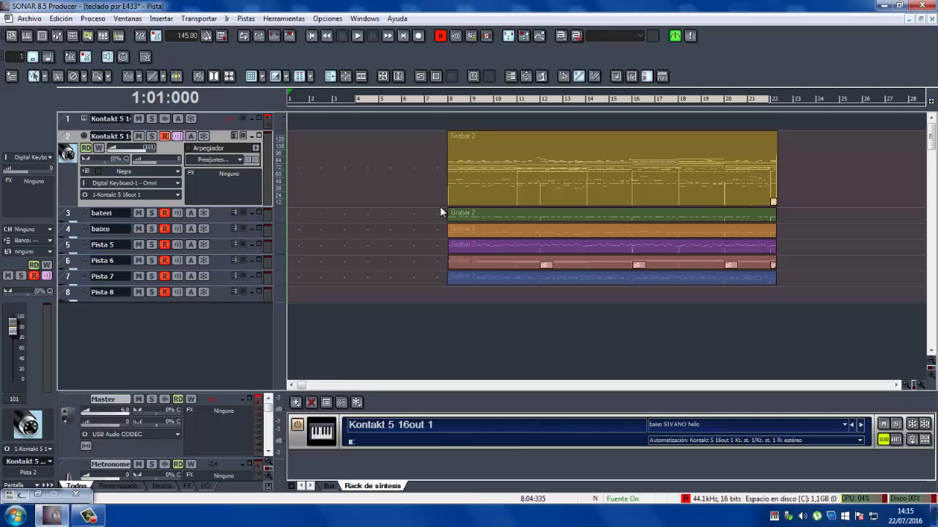
Disarm track 2, solo it and play back its recorded clip from measure 8 and from measure 15
left_click(165, 137)
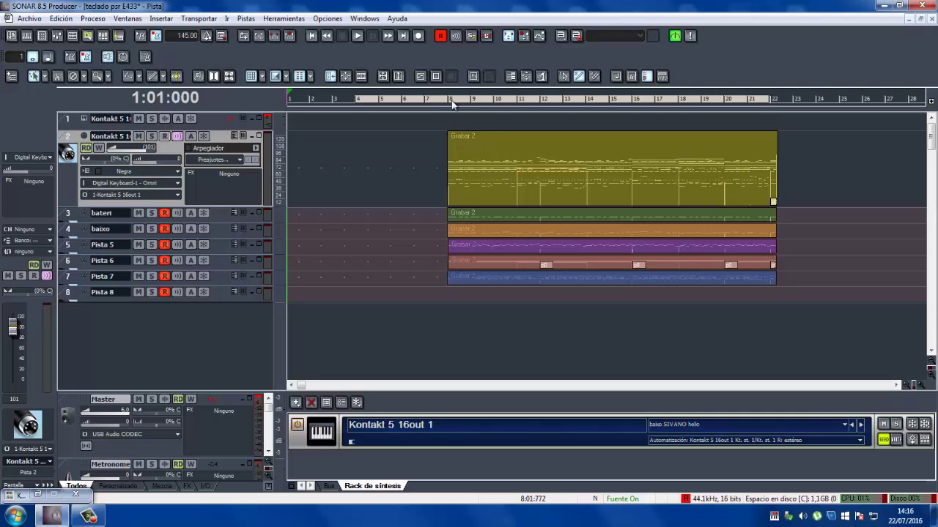
left_click(451, 102)
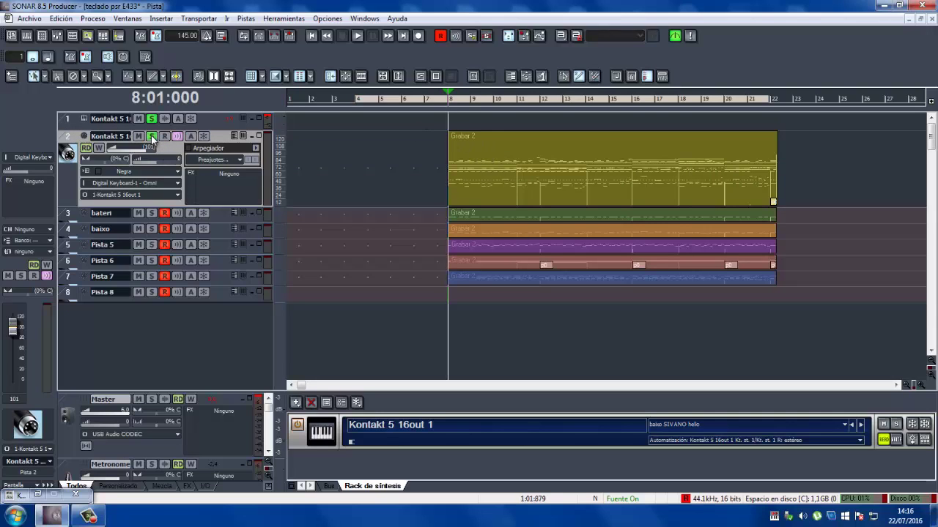
left_click(151, 138)
key("space")
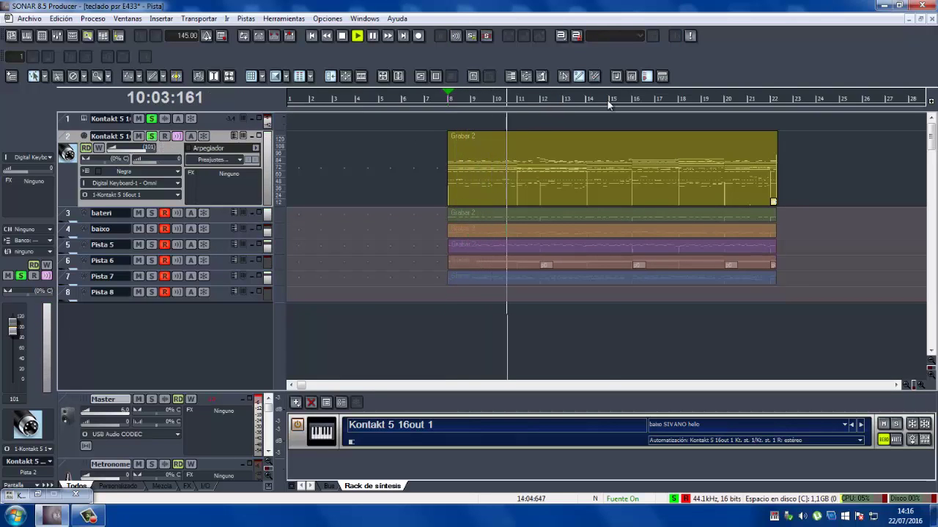
left_click(606, 102)
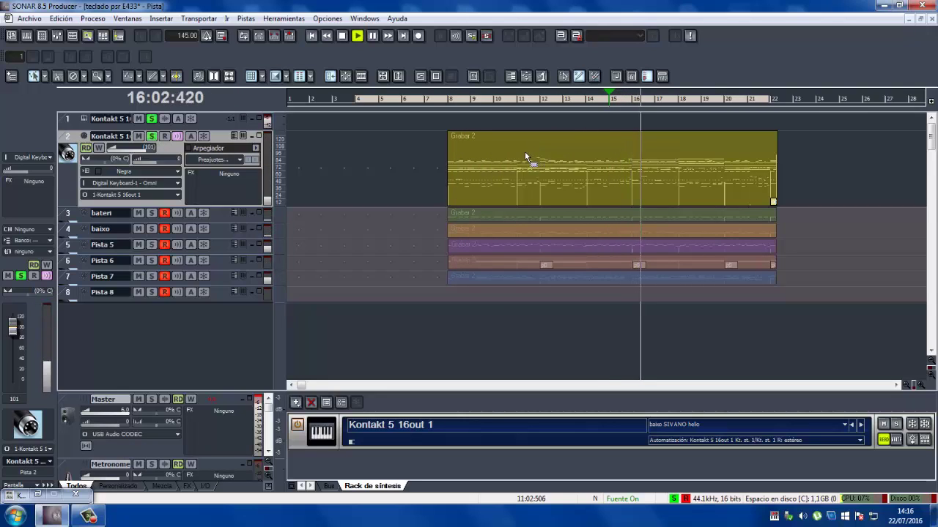
key("space")
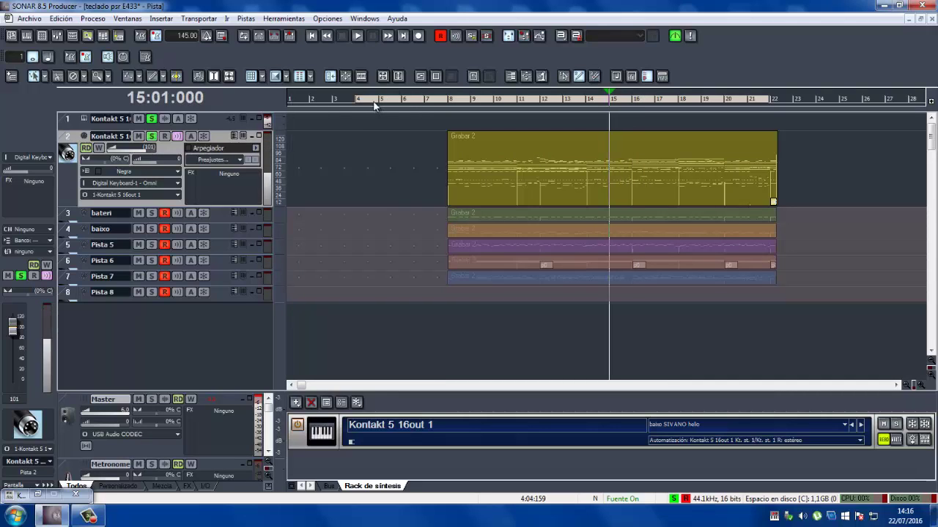
Move the playback position to measure 5, clear the solo on track 2 and toggle muting of all tracks on and off
left_click(374, 104)
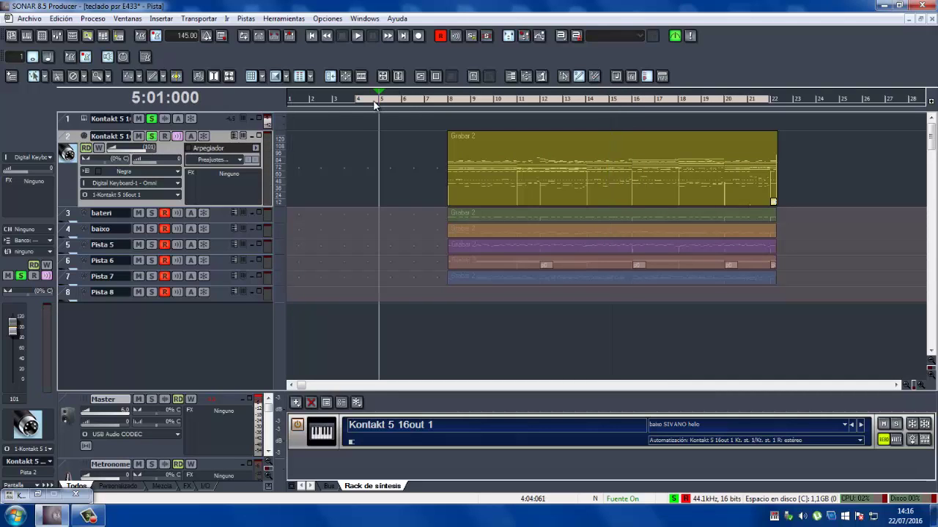
left_click(152, 139)
left_click(139, 118, "ctrl")
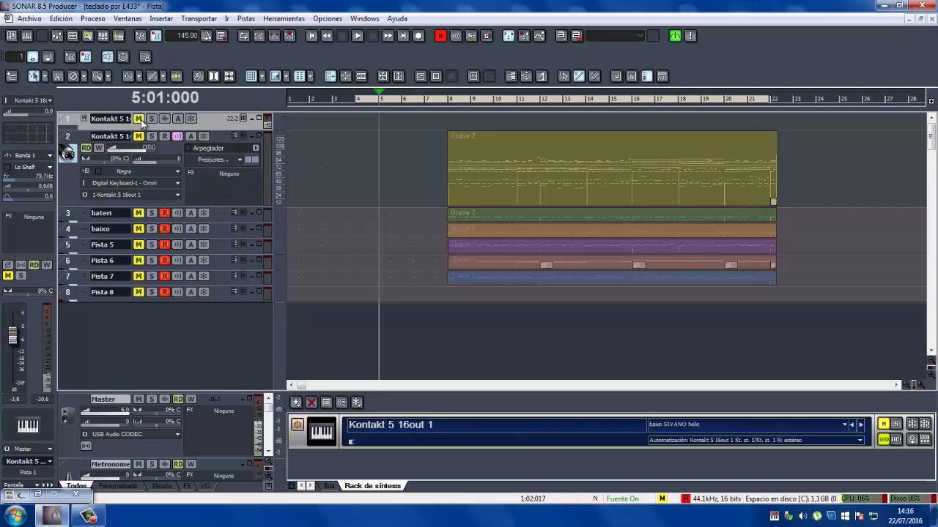
left_click(139, 119, "ctrl")
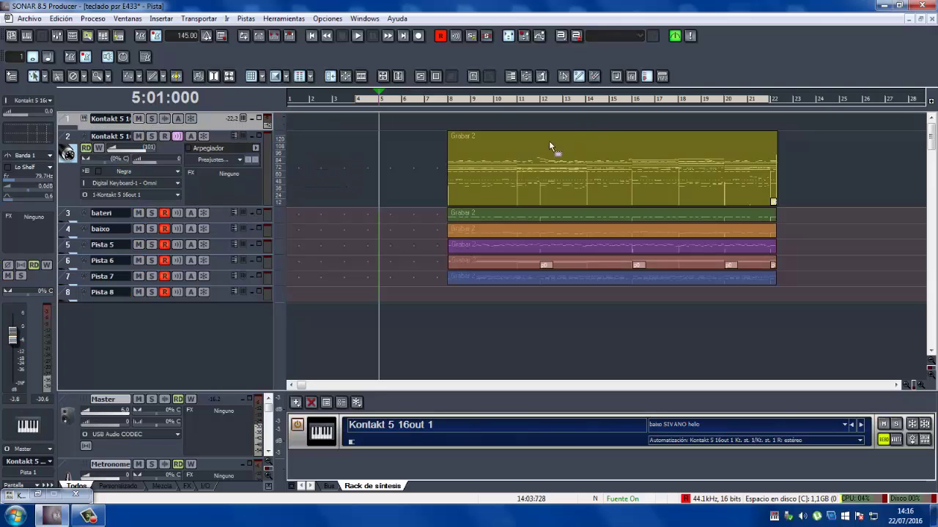
Mute track 2 and start playback of the other recorded tracks from measure 8
left_click(527, 157)
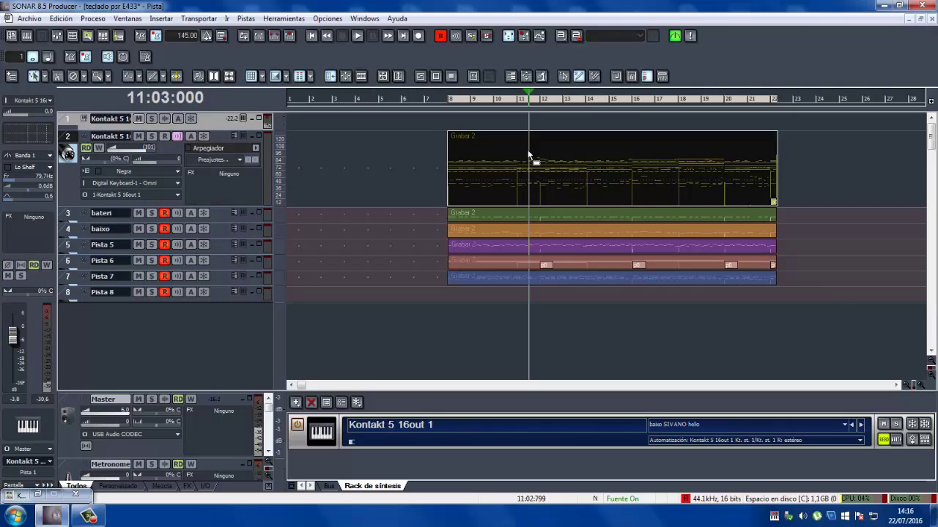
left_click(139, 137)
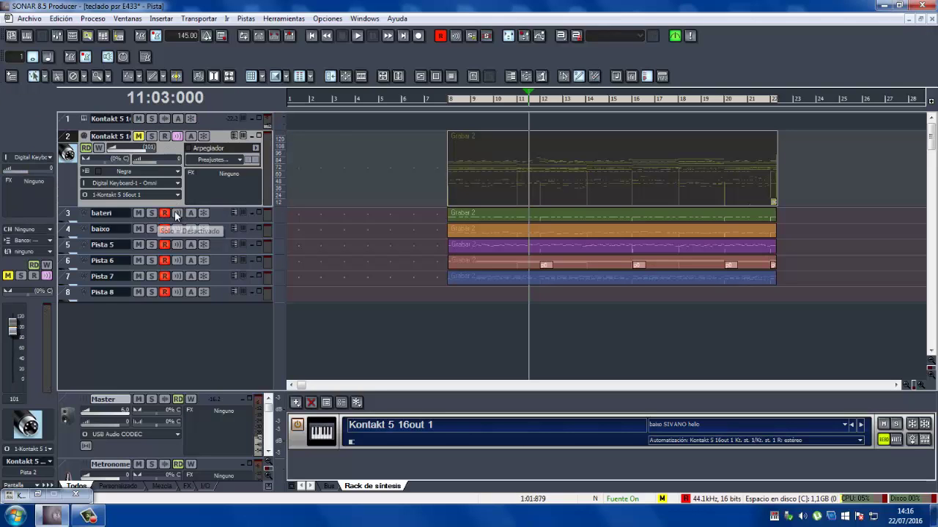
left_click(450, 102)
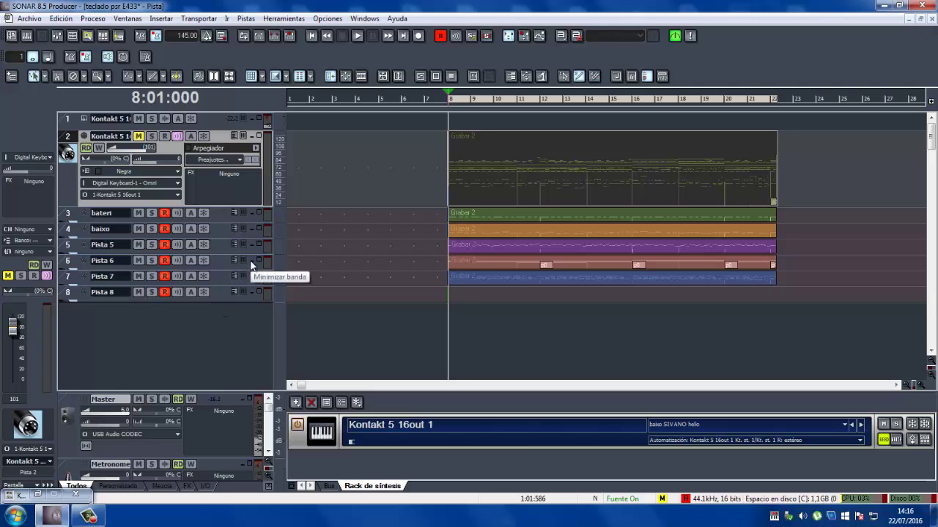
key("space")
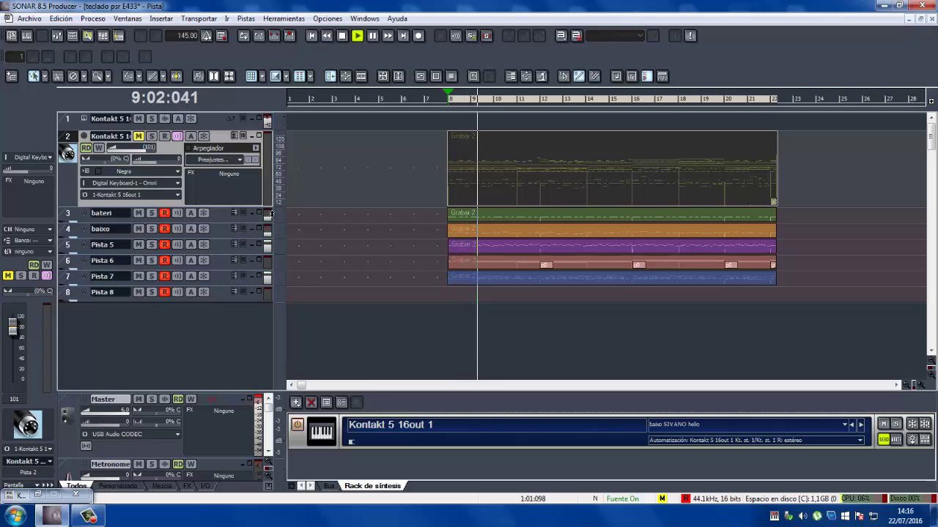
Audition the recorded parts during playback by switching solo on tracks 3 to 8, leaving baixo and Pista 7 soloed, and stop
left_click(151, 212)
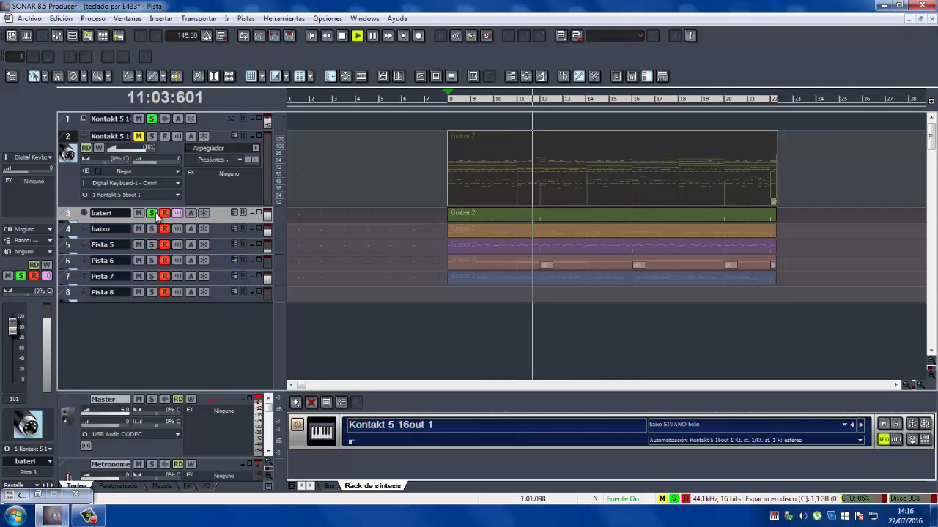
left_click(151, 212)
left_click(153, 230)
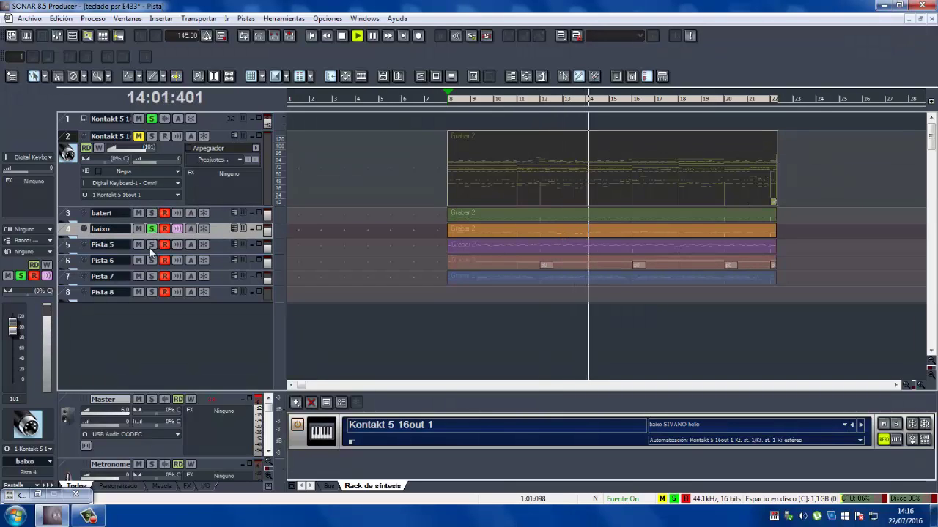
left_click(152, 245)
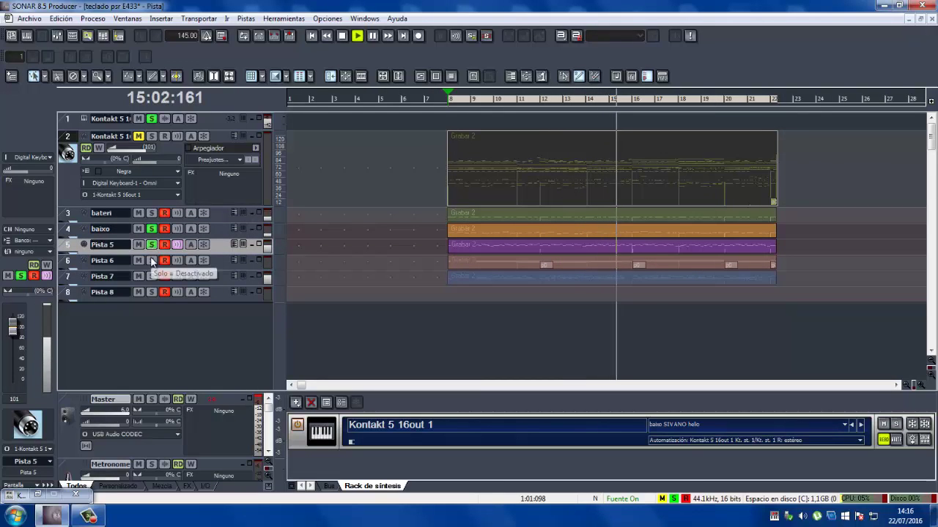
left_click(151, 261)
left_click(151, 244)
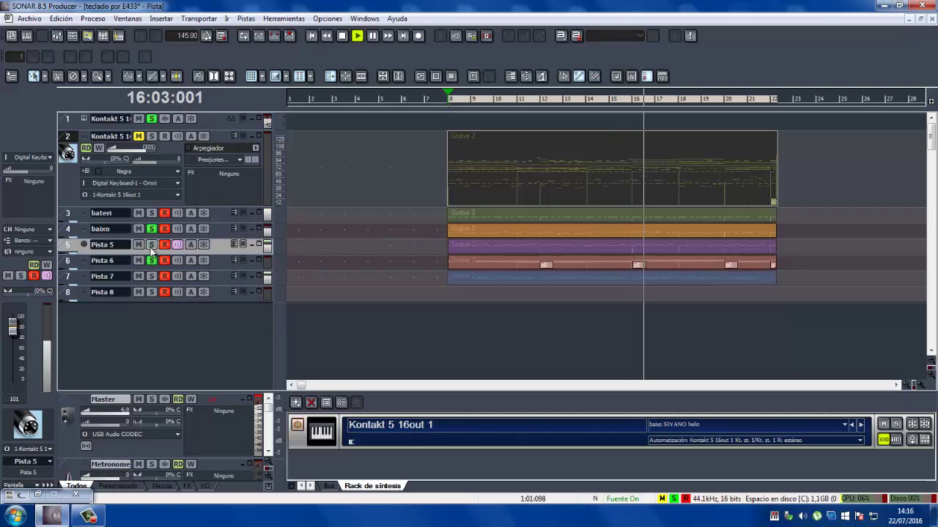
left_click(152, 276)
left_click(152, 261)
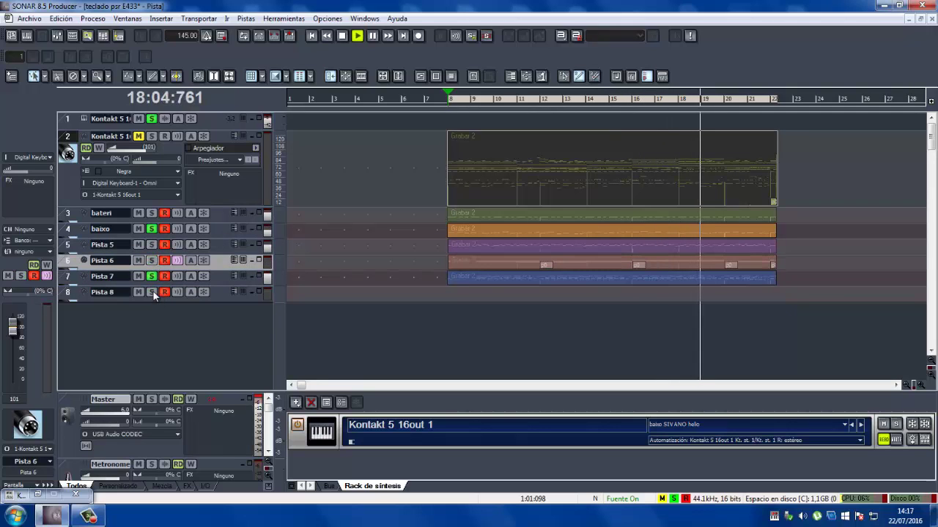
left_click(152, 292)
left_click(152, 292)
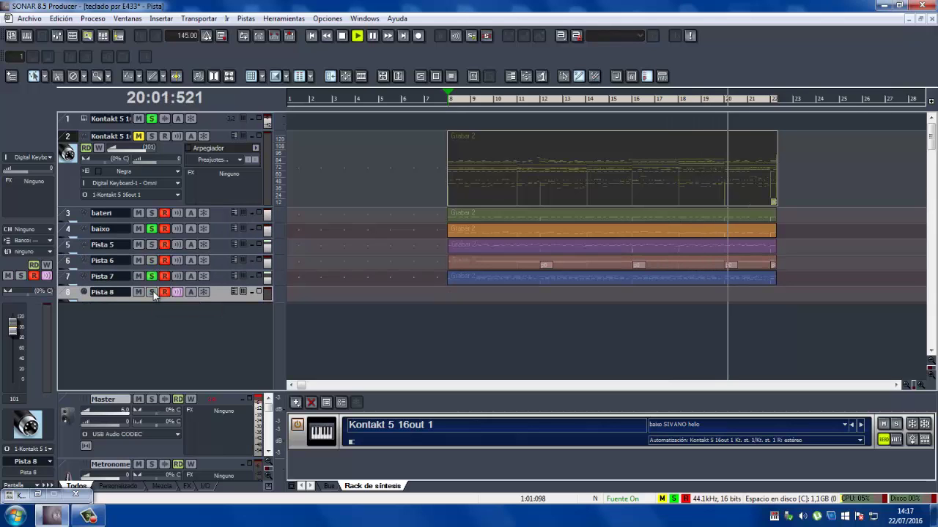
key("space")
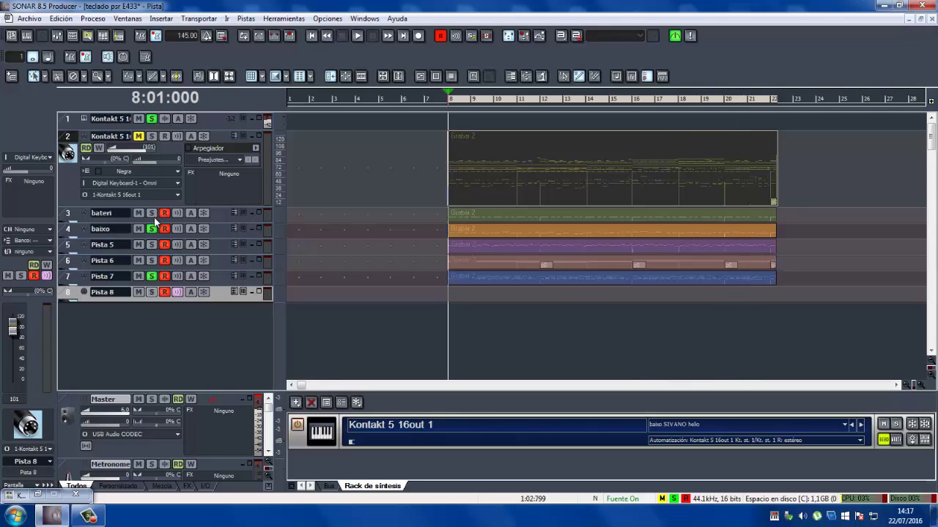
Play bateri and Pista 7 soloed from measure 8, collapse track 2 and enlarge the bateri track temporarily to check its settings
left_click(151, 228)
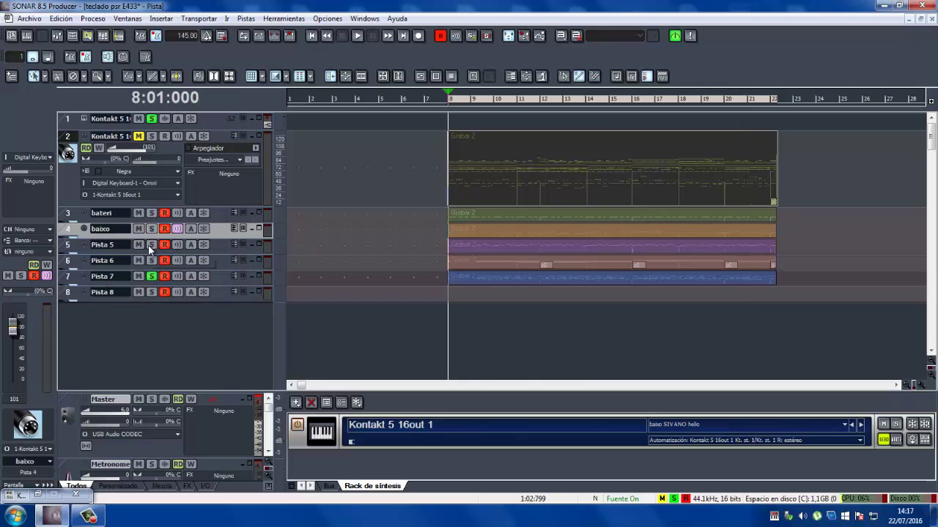
left_click(152, 213)
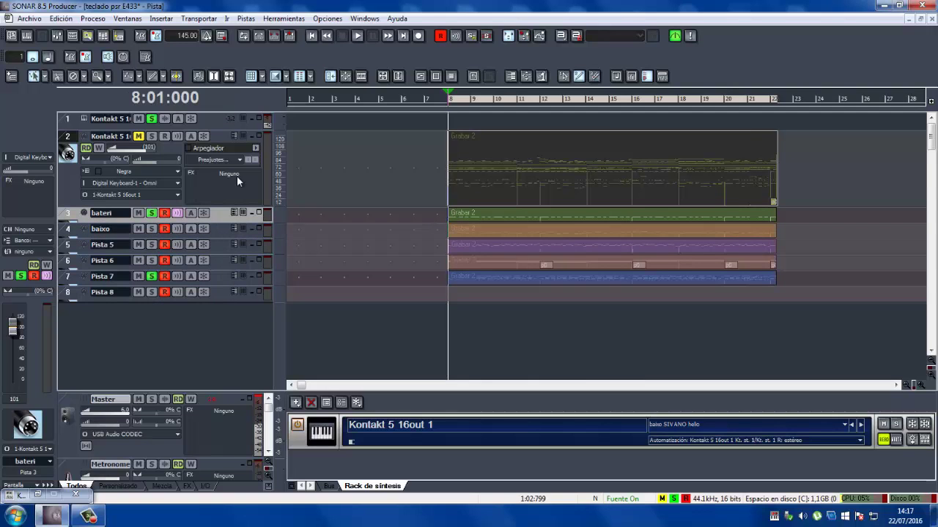
key("space")
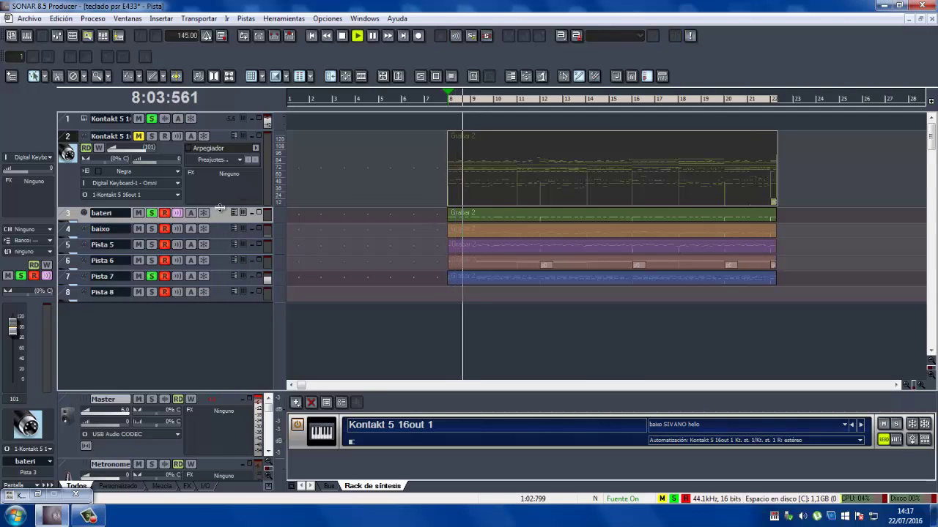
left_click_drag(221, 207, 211, 155)
left_click_drag(217, 159, 217, 239)
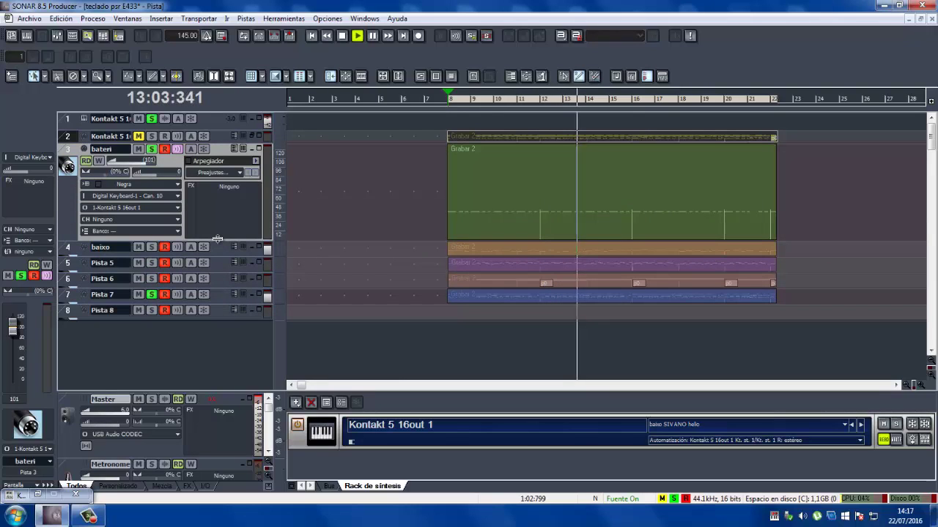
key("space")
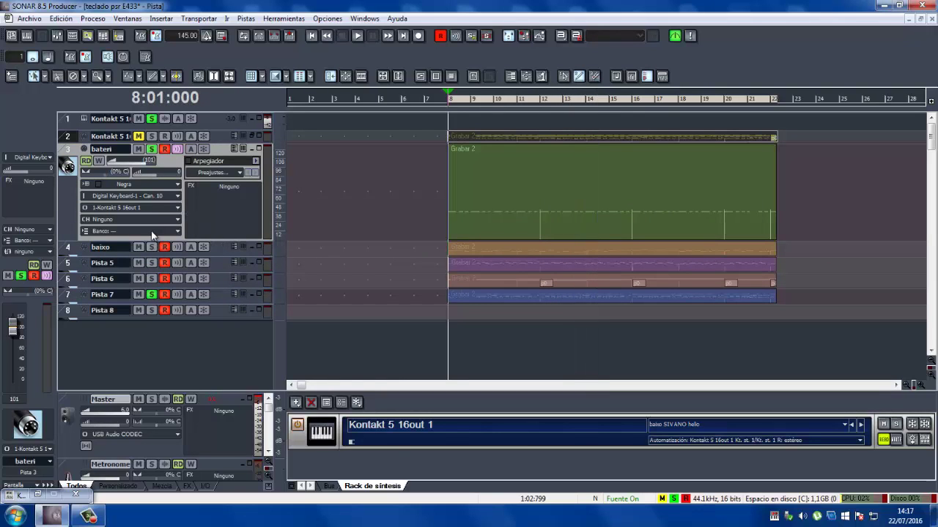
left_click_drag(181, 241, 181, 170)
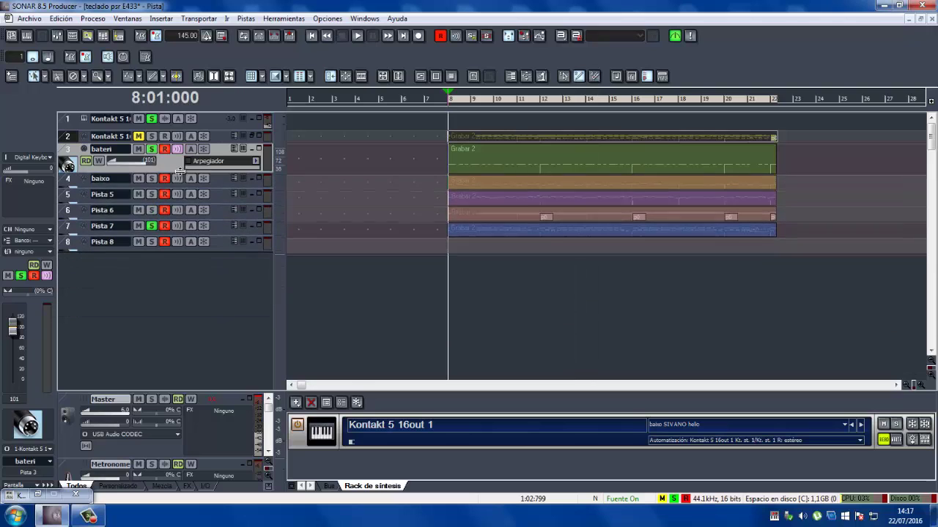
Play from measure 8 while adding baixo, Pista 5 and Pista 6 to the solo, switching bateri's solo off and on, and stop
left_click(152, 180)
key("space")
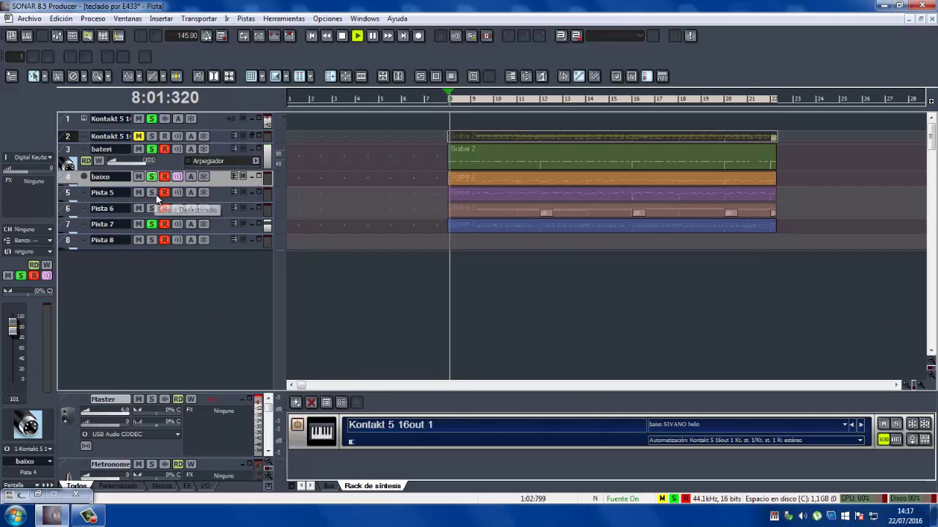
left_click(153, 150)
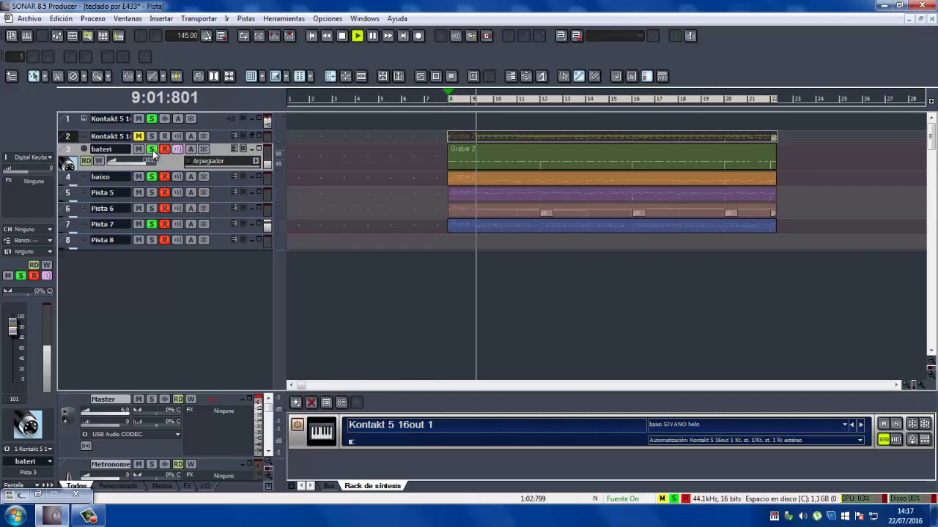
left_click(152, 192)
left_click(153, 207)
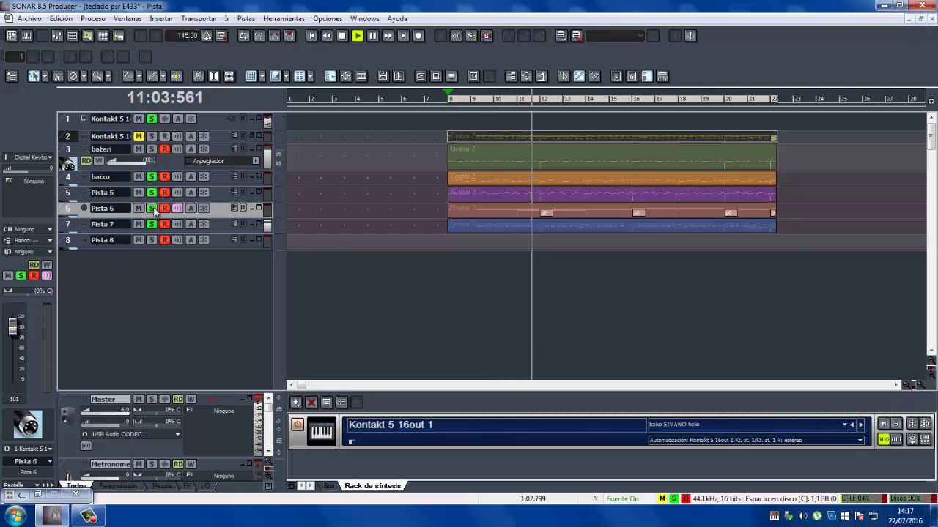
left_click(152, 150)
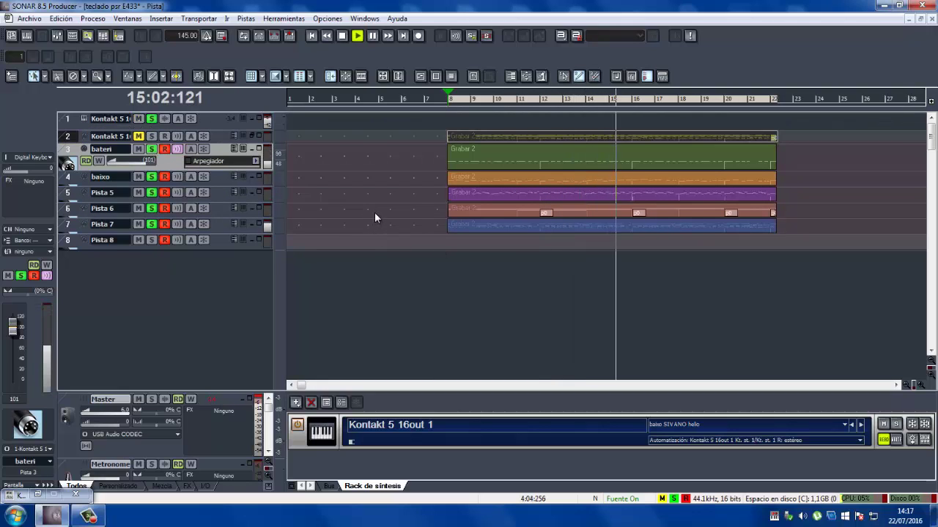
key("space")
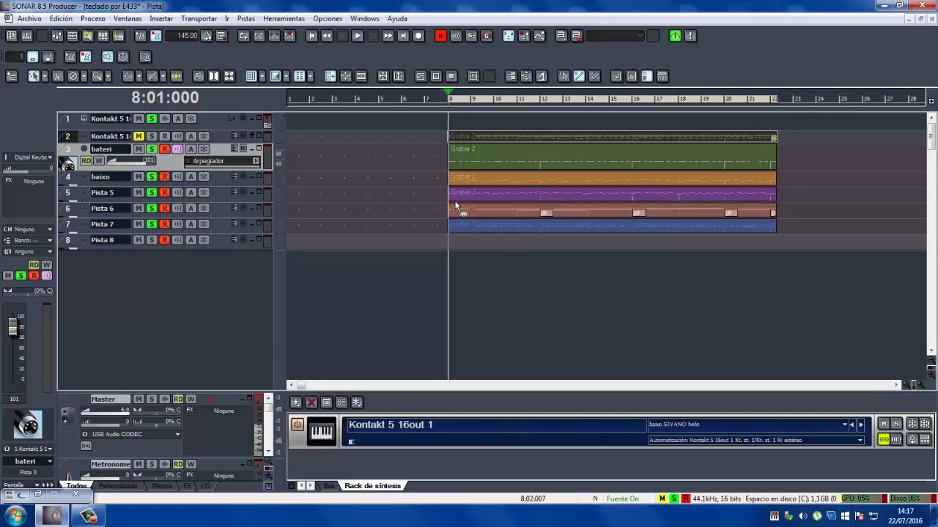
Expand Pista 8 and check the Digital Keyboard-1 MIDI channels available as its input, leaving the assignment as it is
double_click(185, 249)
left_click(177, 288)
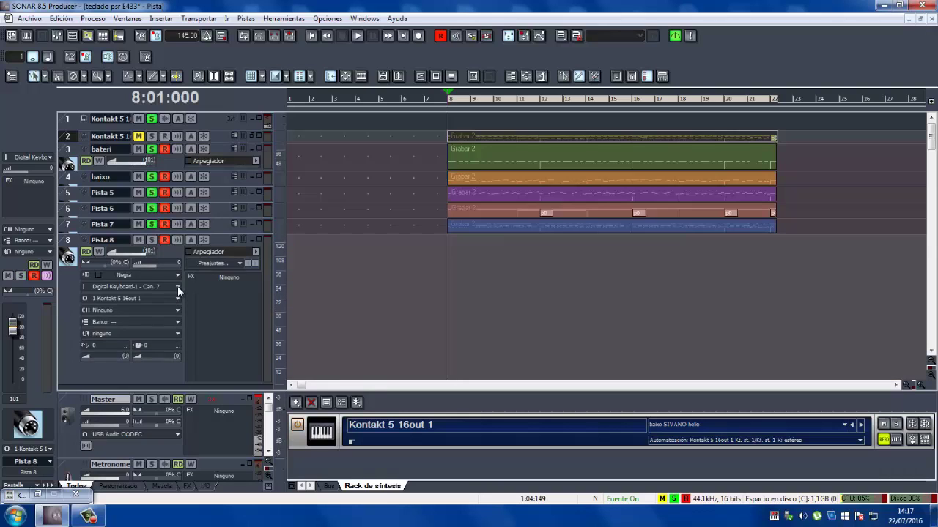
mouse_move(227, 311)
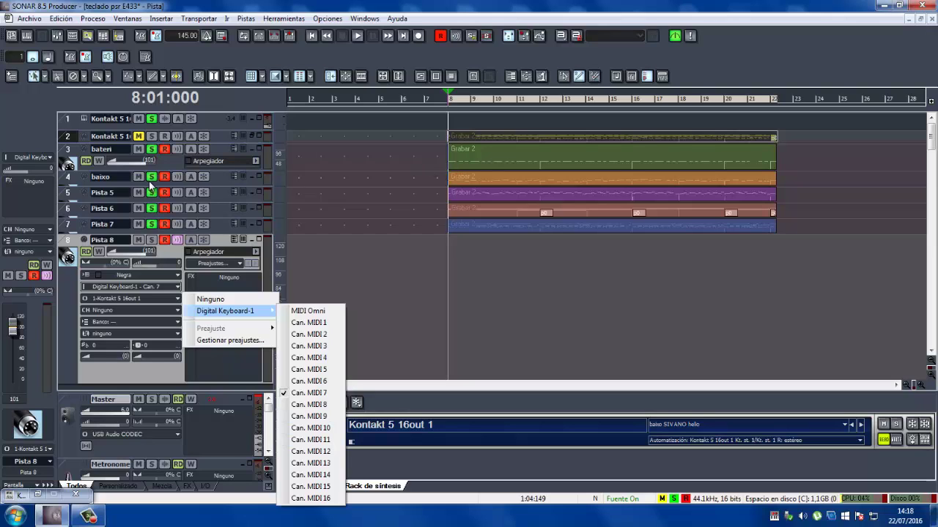
left_click(82, 179)
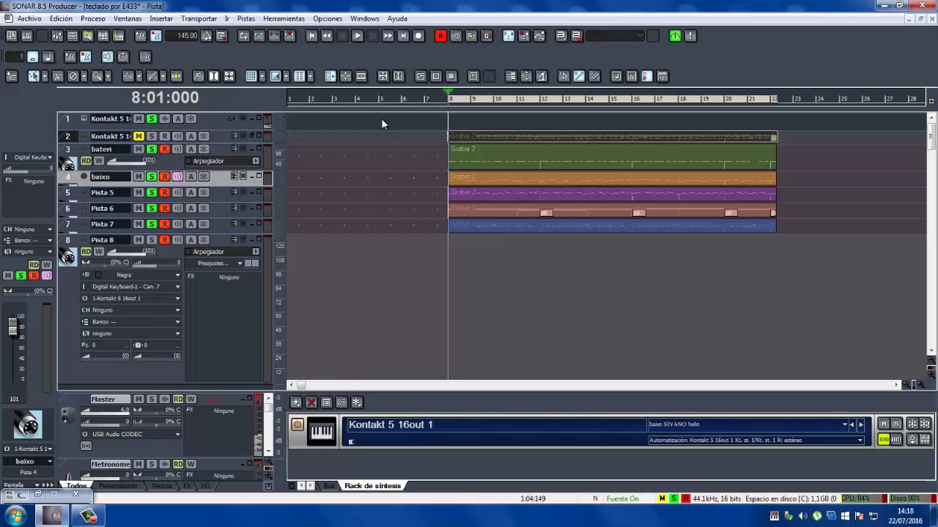
Play from measure 8 while removing the track solos one by one, audition Pista 5 alone, stop and clear its solo
key("space")
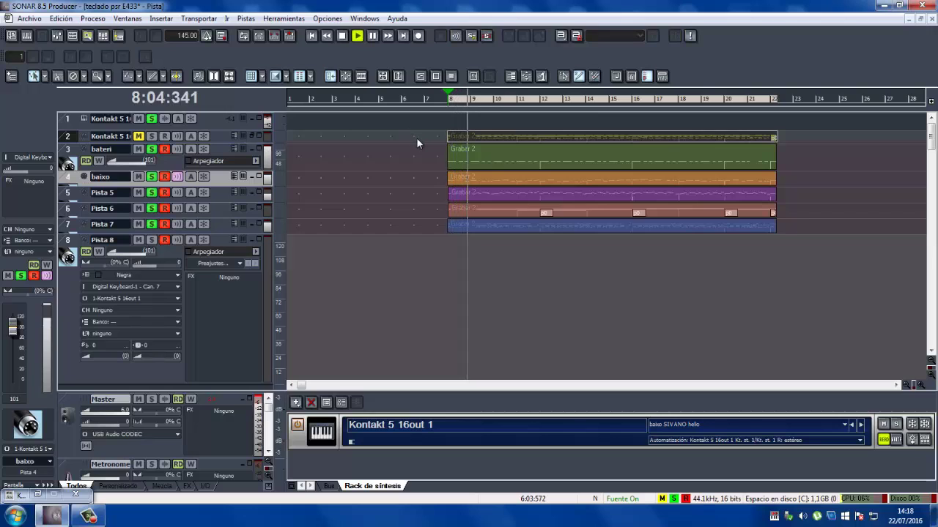
left_click(152, 150)
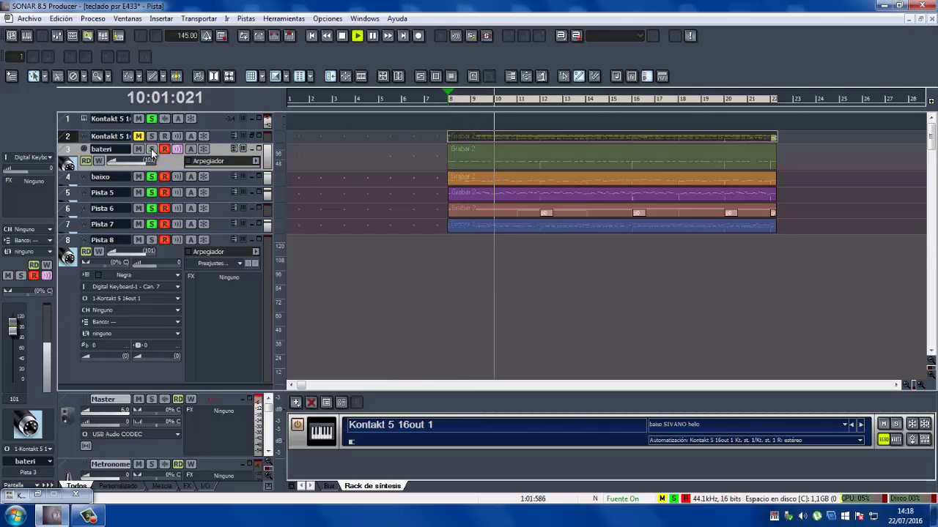
left_click(151, 176)
left_click(152, 193)
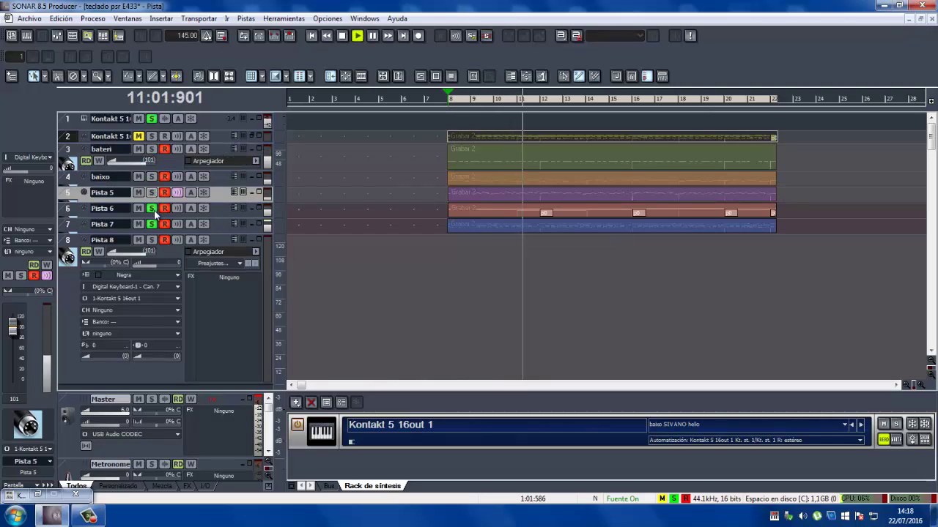
left_click(152, 224)
left_click(152, 224)
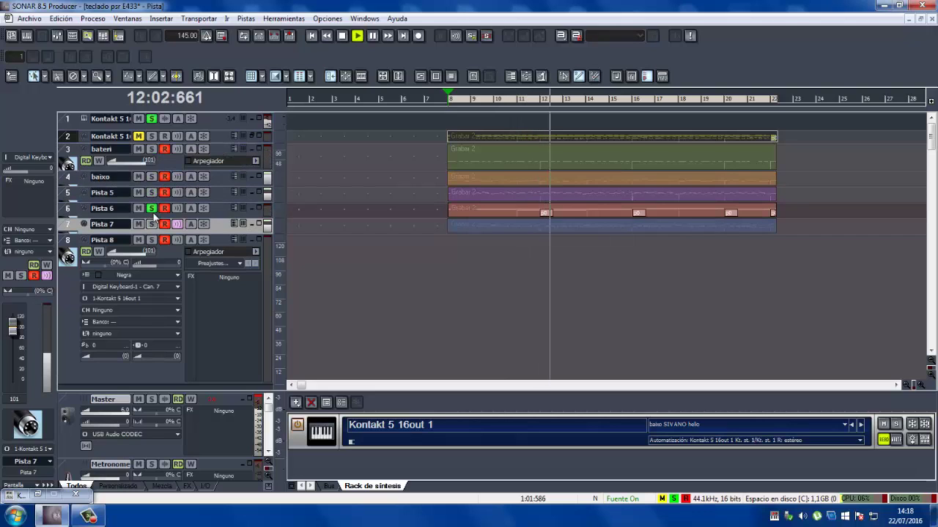
left_click(153, 192)
left_click(152, 209)
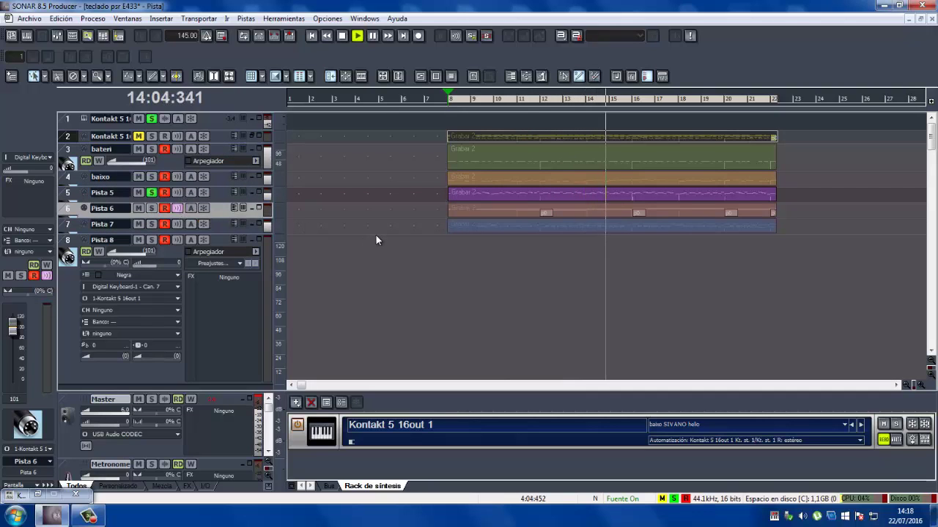
key("space")
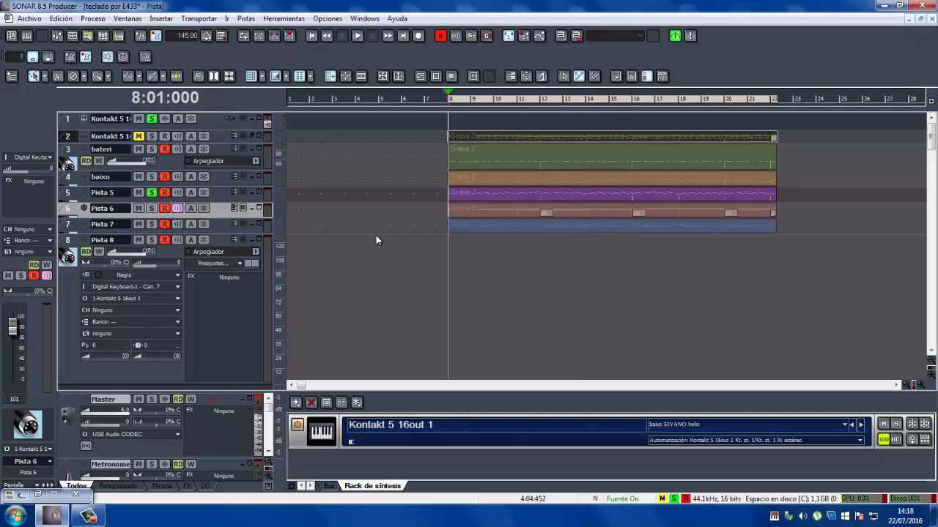
left_click(154, 192)
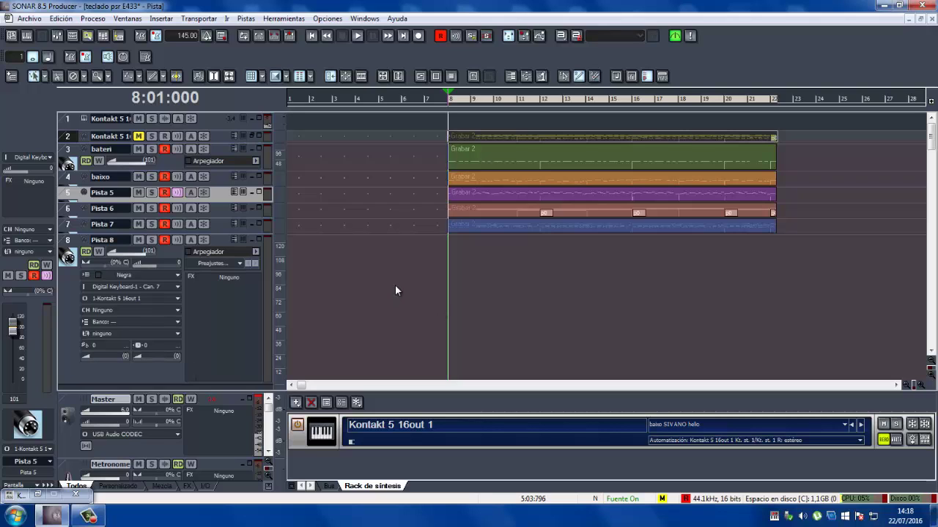
Return to the project start, play briefly from measure 8, stop and solo the bateri track
key("ctrl+Home")
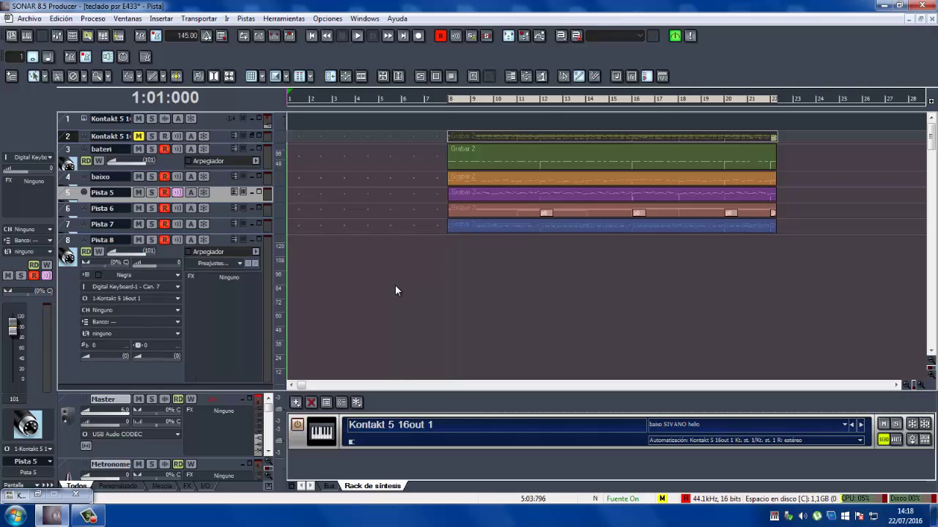
left_click(448, 101)
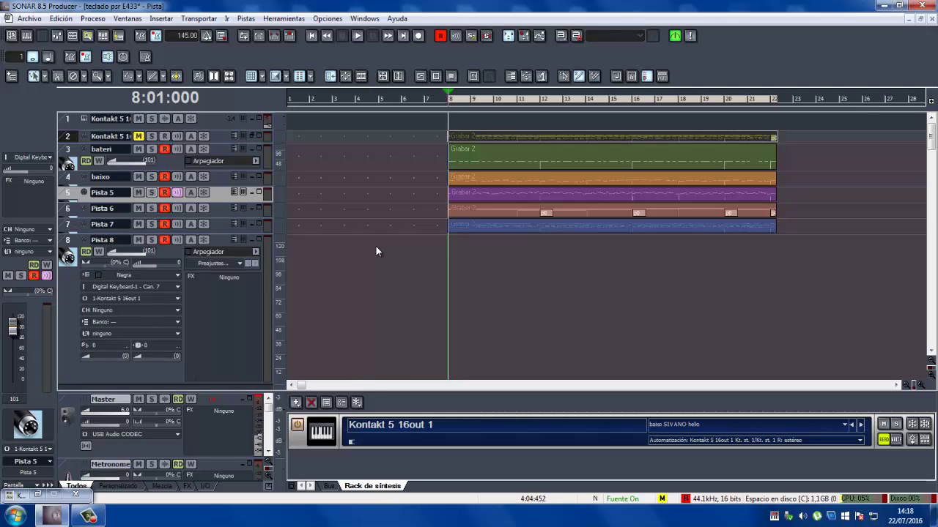
key("space")
key("space")
left_click(152, 149)
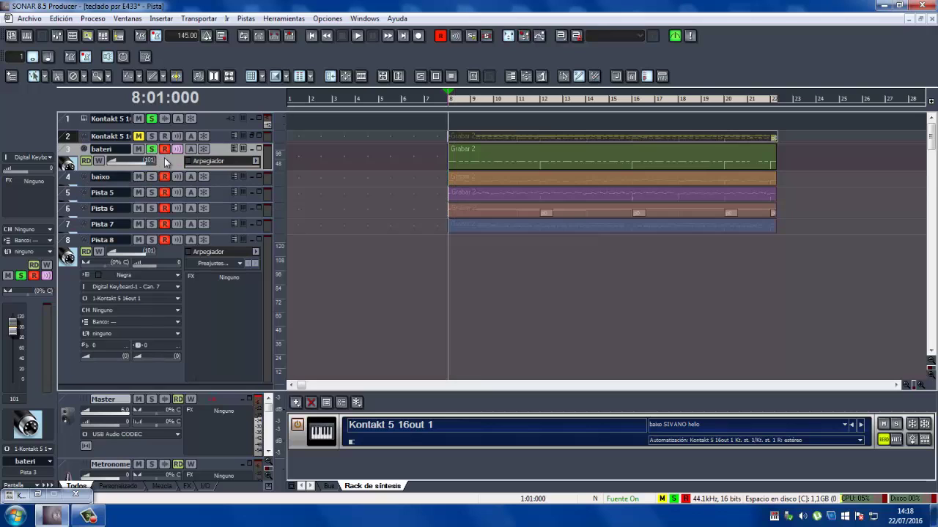
Audition the soloed bateri track from measure 8 and select both bateri and the Kontakt 5 audio track
key("space")
key("space")
left_click(68, 150)
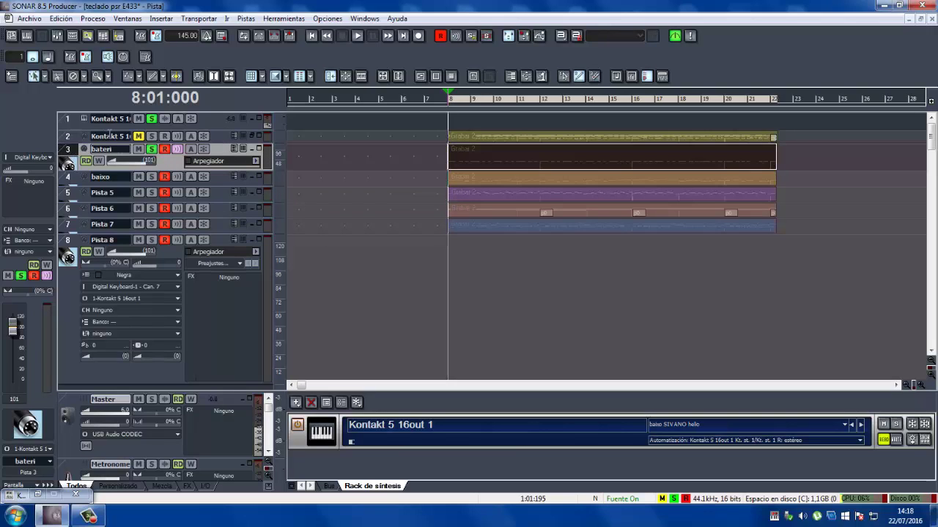
key("space")
key("space")
left_click(66, 121)
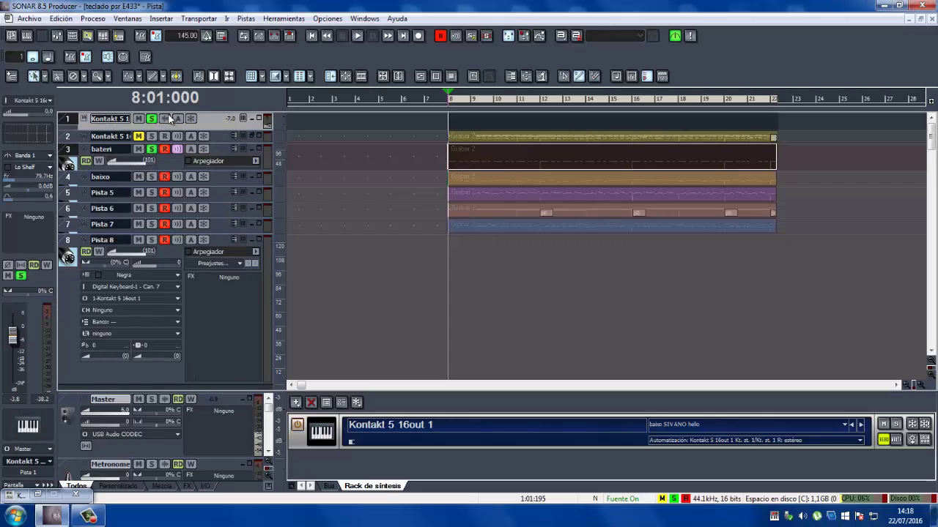
key("space")
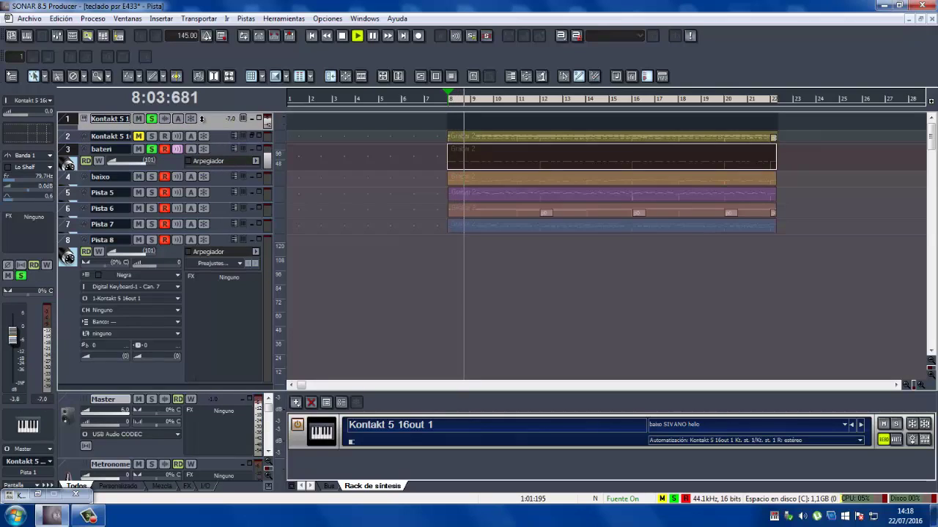
key("space")
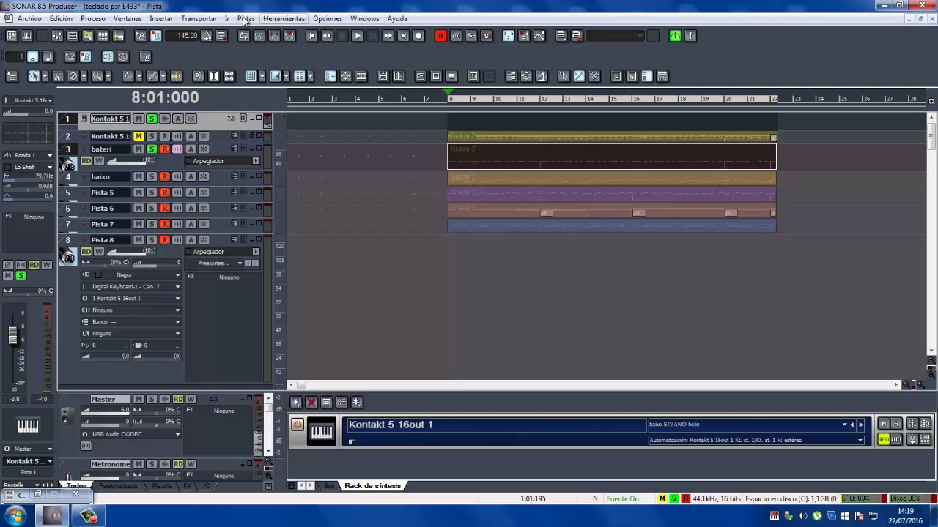
Bounce the soloed bateri part to a new track 9 as entire mix with the Mono channel format
left_click(63, 18)
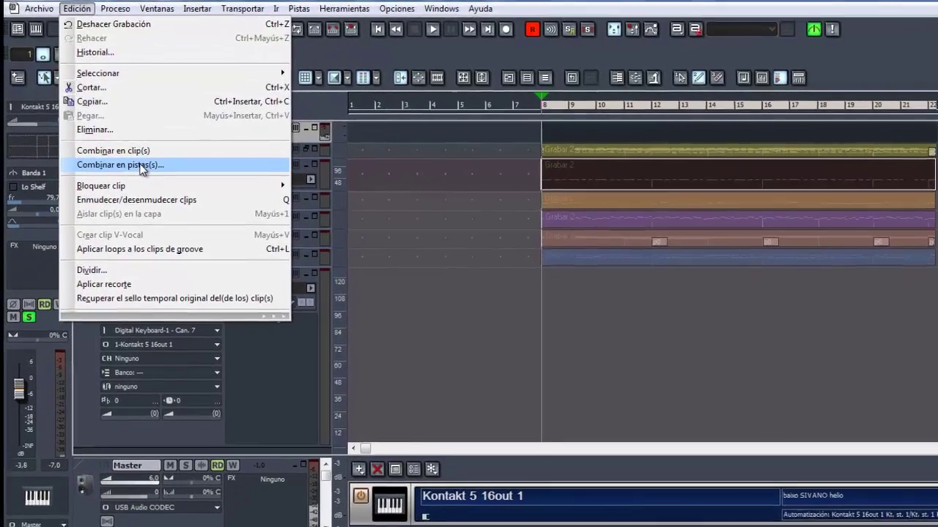
left_click(113, 150)
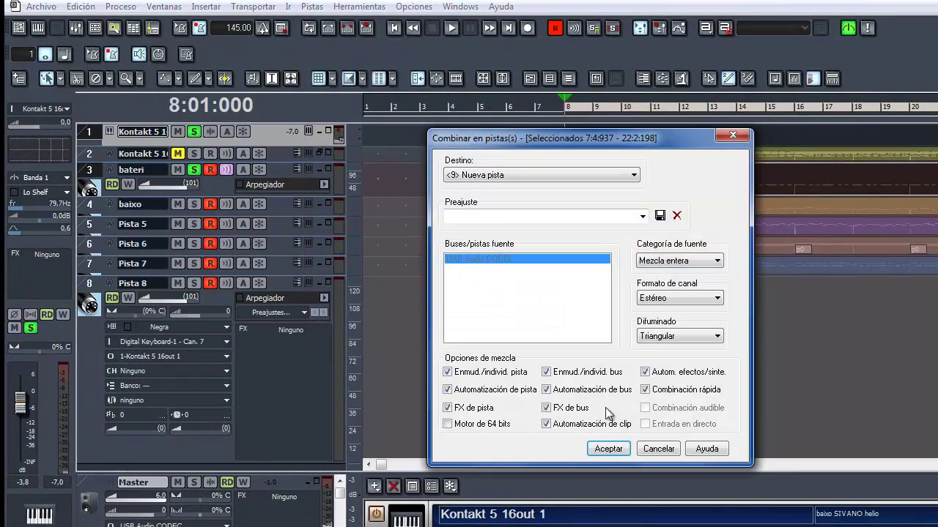
left_click(717, 301)
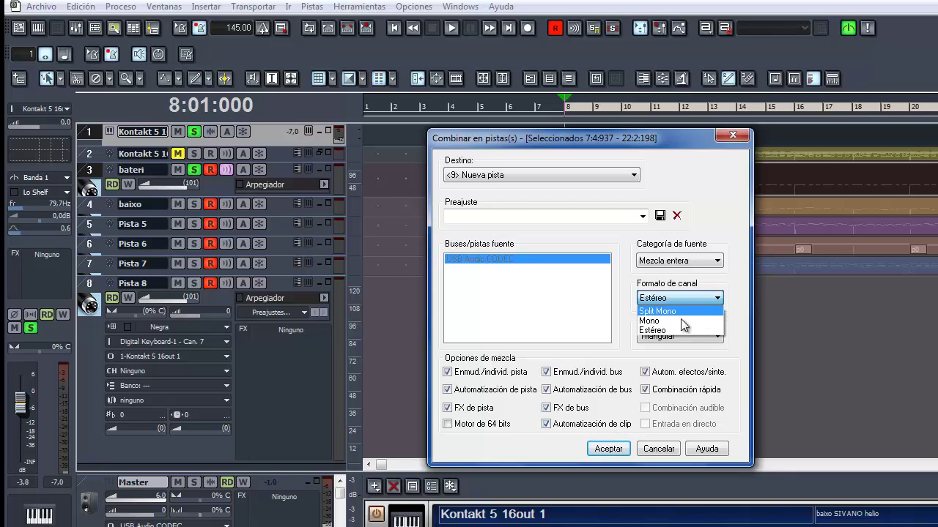
left_click(672, 321)
left_click(608, 448)
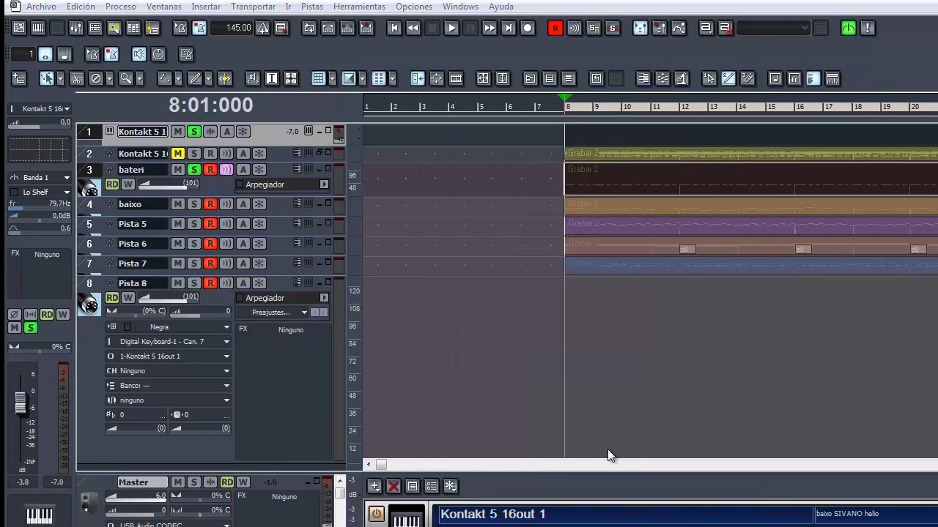
Move the bounced teclado psr audio track above Pista 8 and enlarge it to show its waveform
scroll(486, 232, "down", 5)
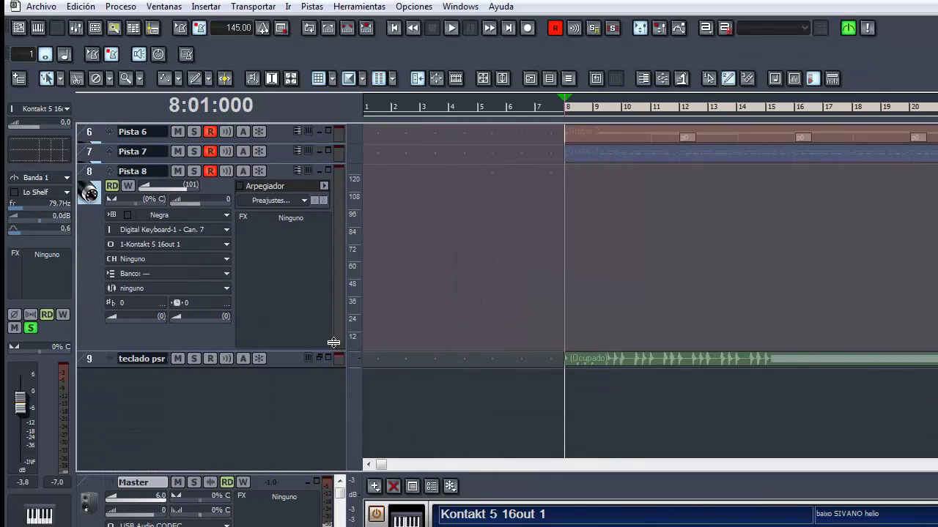
left_click(285, 360)
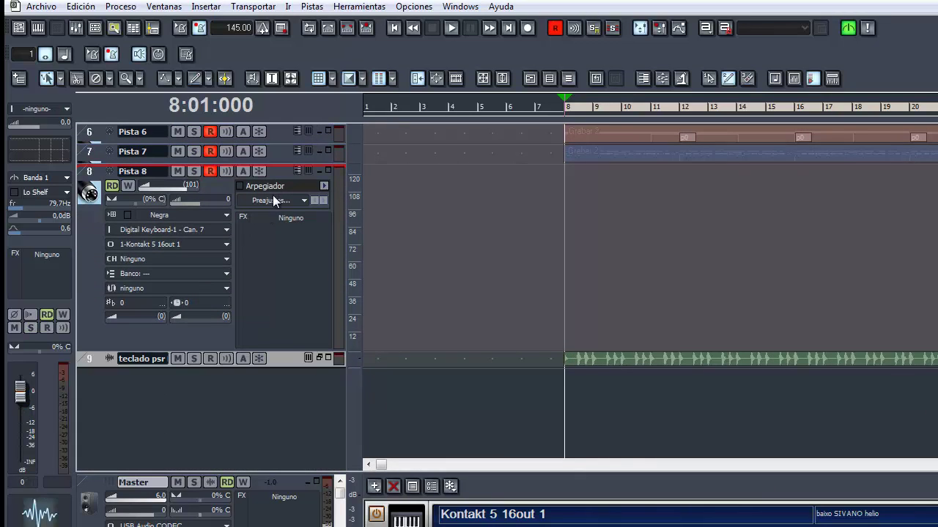
left_click_drag(273, 195, 407, 254)
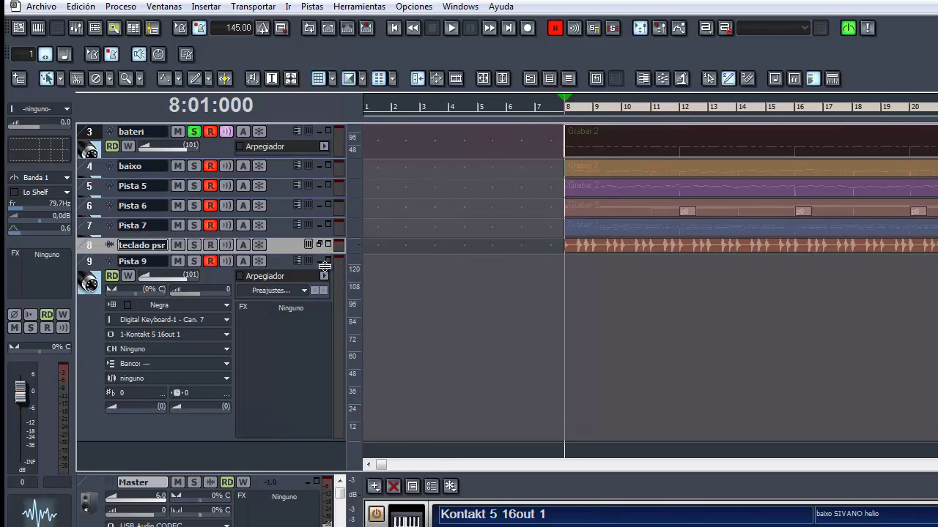
left_click_drag(324, 265, 327, 394)
Clear bateri's solo, audition the bounced drum audio track alone from measure 8, stop and clear its solo
left_click(194, 131)
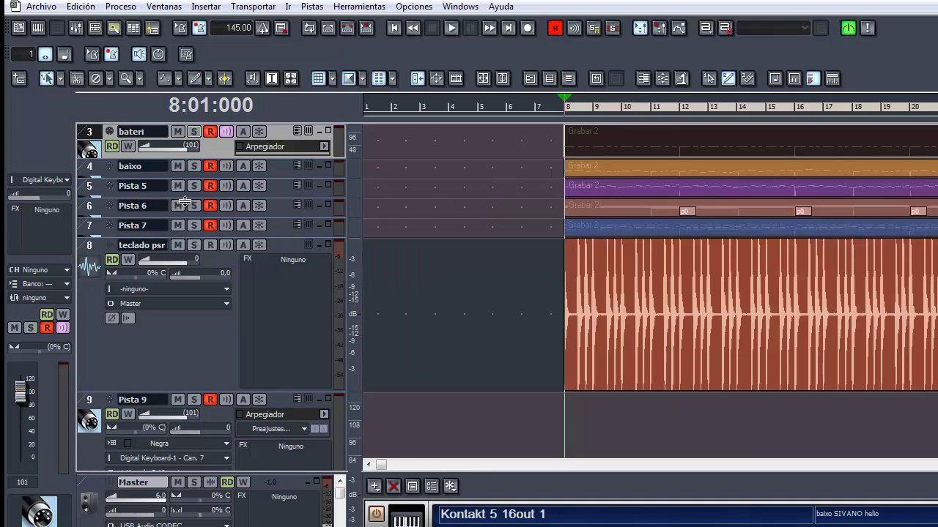
left_click(195, 246)
key("space")
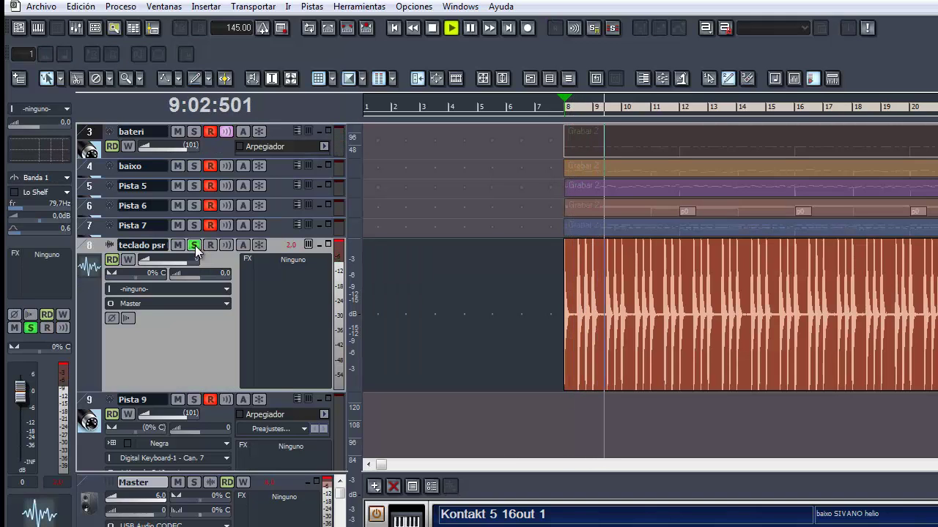
key("space")
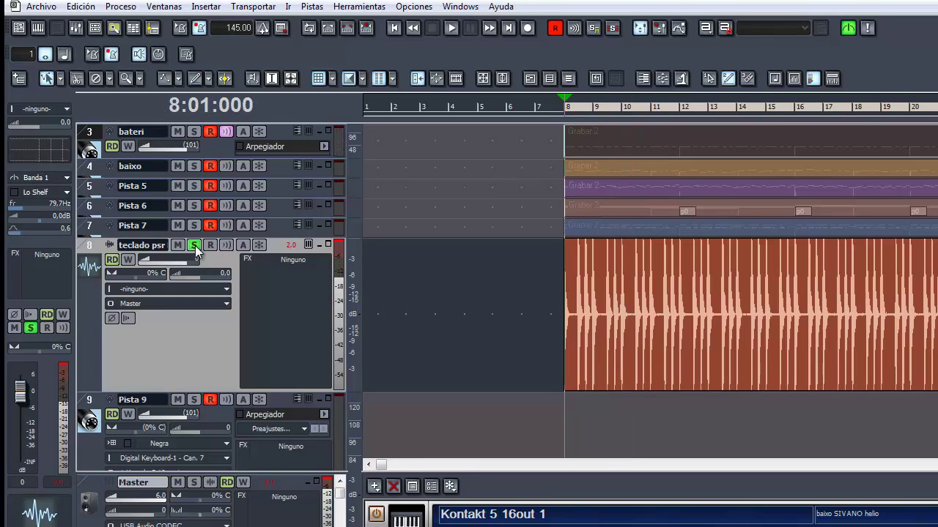
left_click(194, 245)
scroll(362, 257, "up", 2)
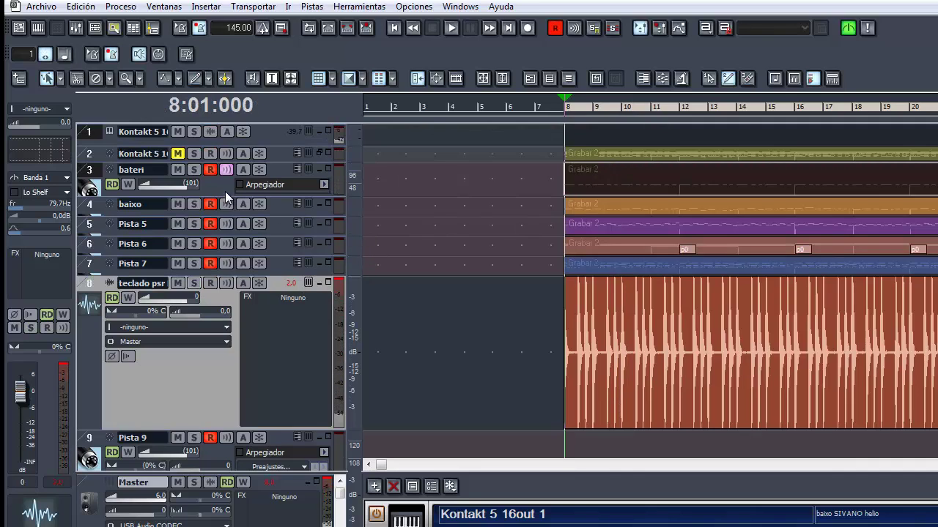
Deselect the bateri track and select only Pista 5 as the next part to bounce
left_click(93, 170)
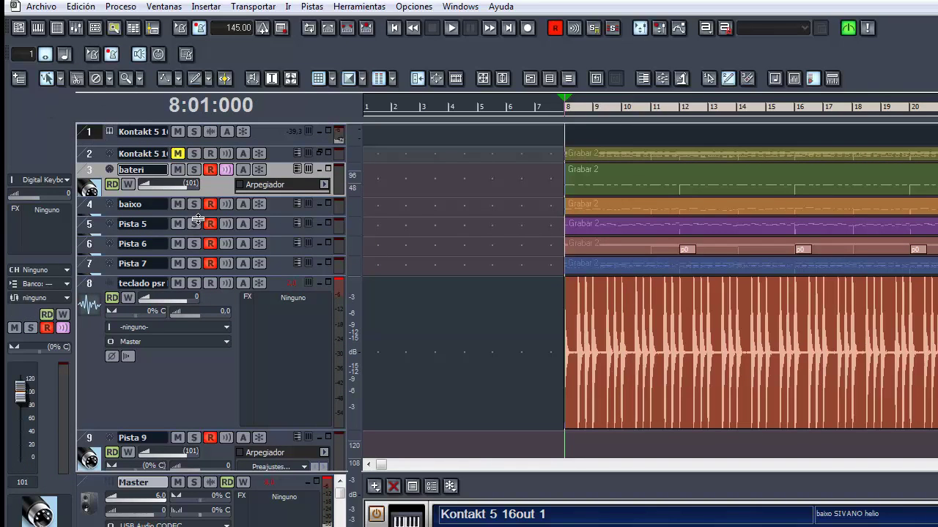
left_click(88, 229)
left_click(88, 229)
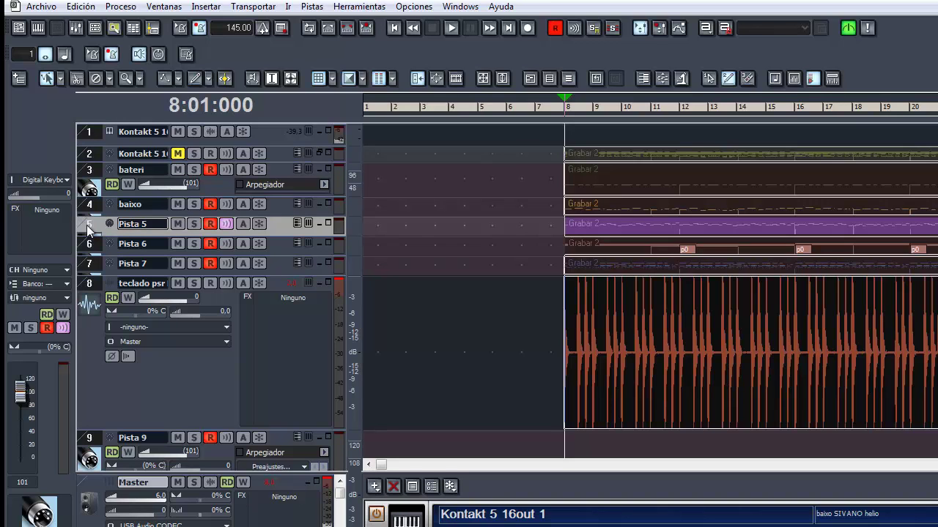
key("ctrl+a")
left_click(88, 229, "ctrl")
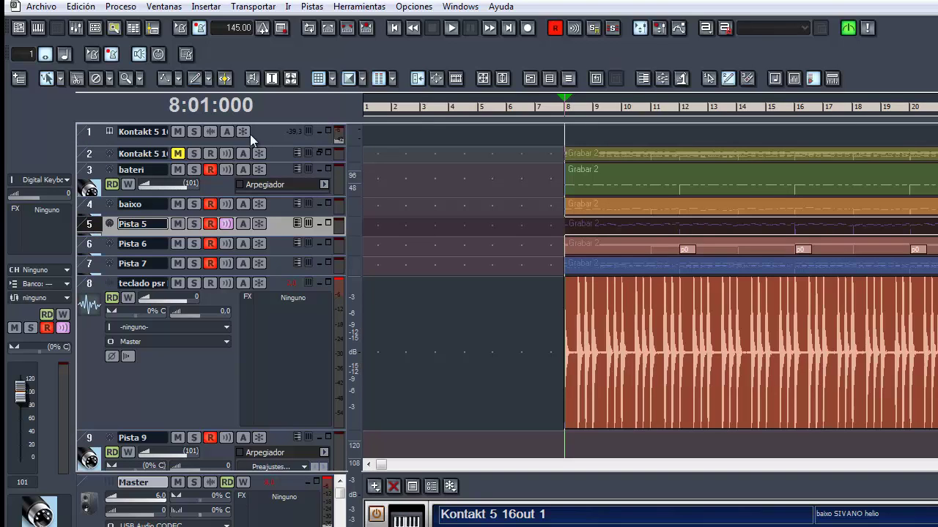
Make the Kontakt 5 audio track current and bounce the selection to a new mono track 10 as entire mix
left_click(90, 129)
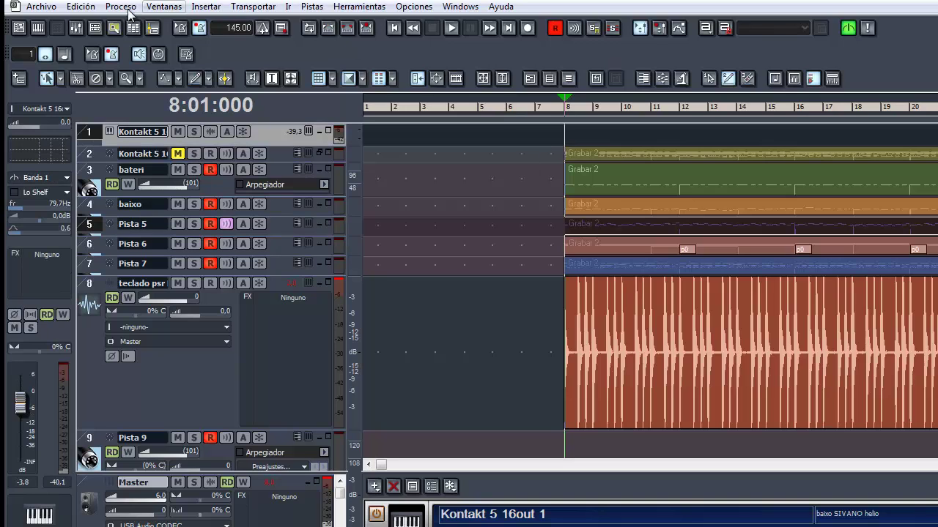
left_click(81, 7)
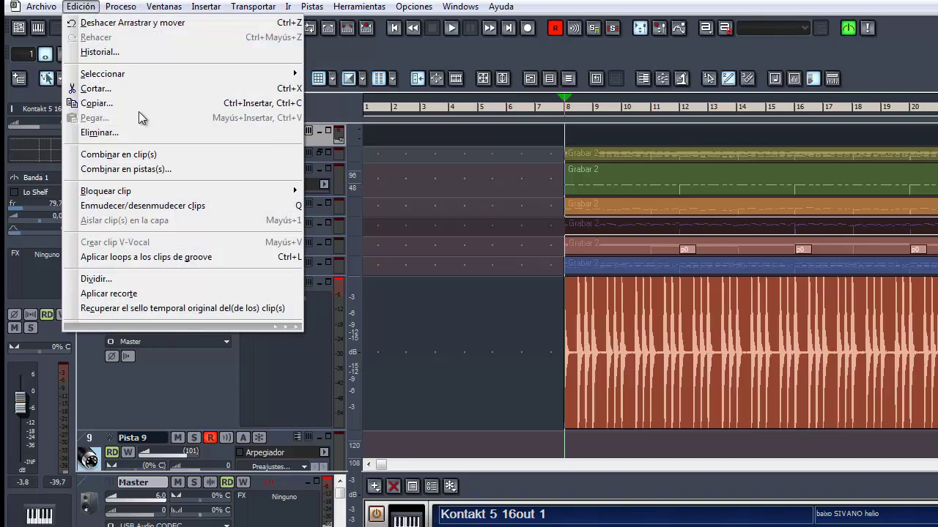
left_click(154, 170)
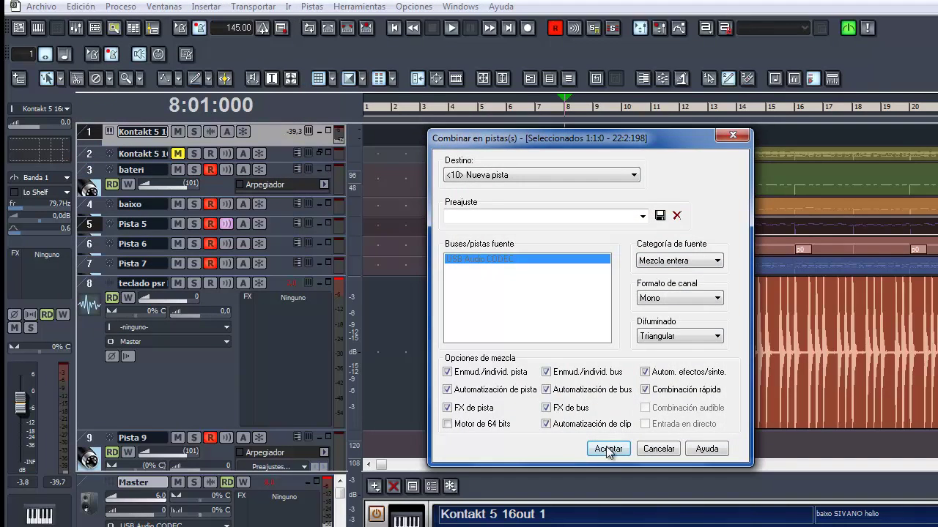
left_click(607, 448)
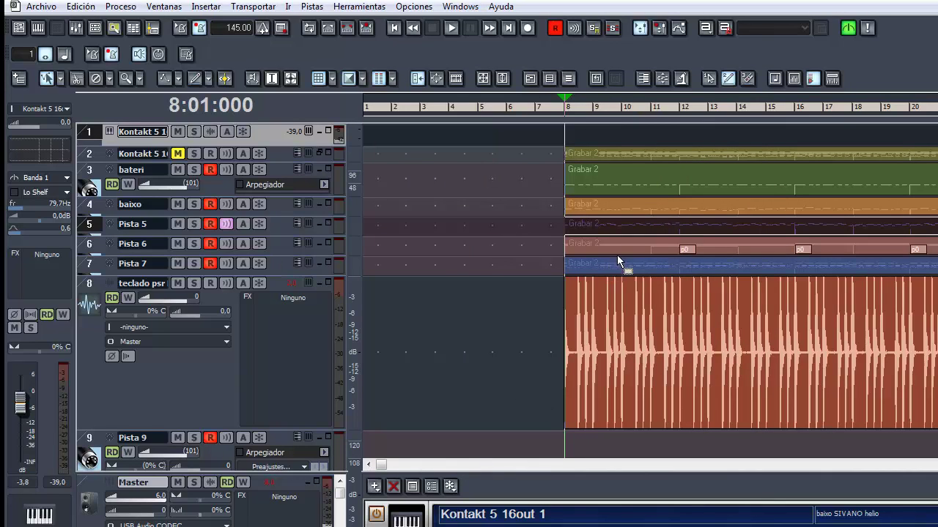
Move the second bounced audio track directly below the first one and enlarge it to show its waveform
scroll(546, 333, "down", 8)
scroll(425, 286, "up", 2)
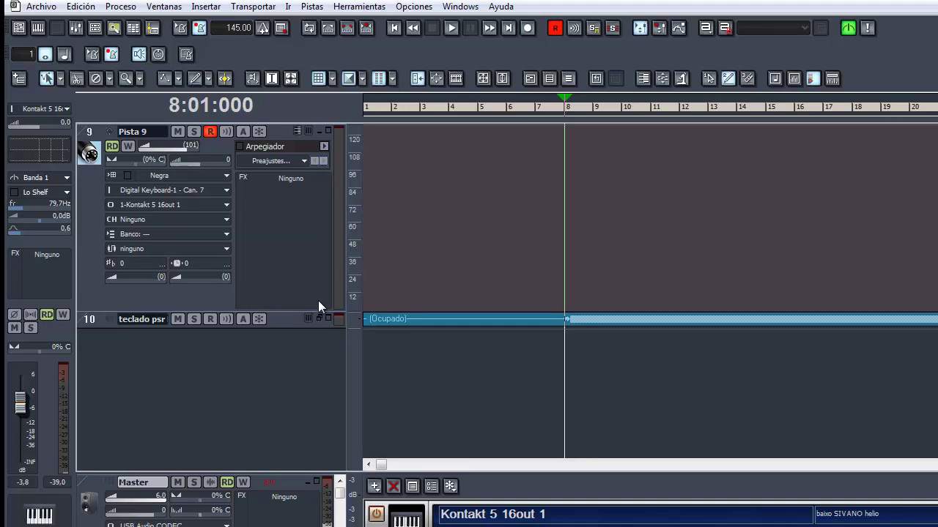
left_click_drag(315, 328, 313, 398)
scroll(406, 341, "up", 3)
scroll(406, 341, "down", 4)
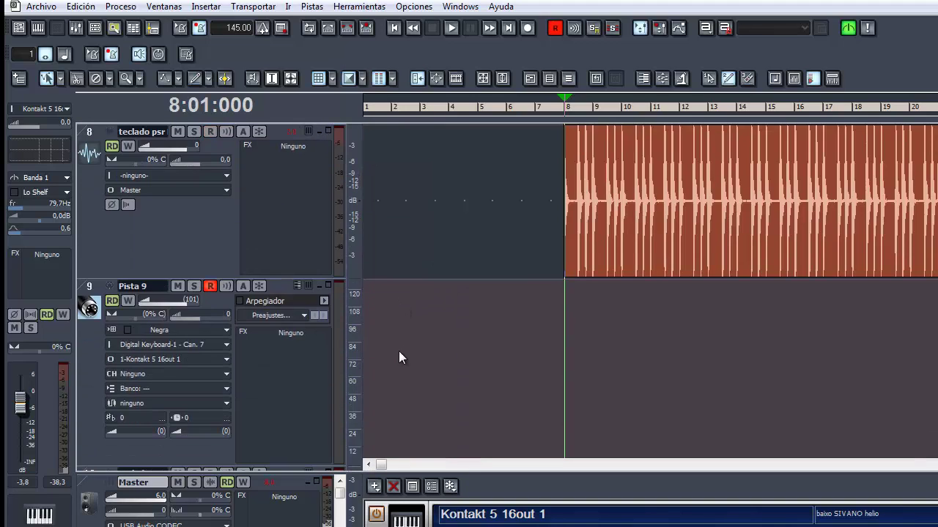
scroll(280, 297, "up", 2)
scroll(295, 234, "down", 2)
scroll(299, 194, "up", 1)
scroll(299, 194, "up", 5)
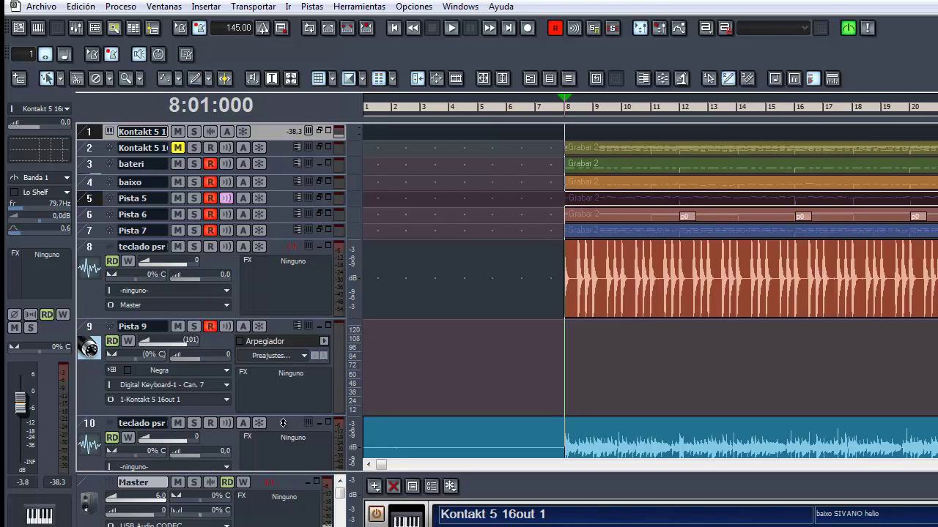
left_click_drag(282, 423, 280, 331)
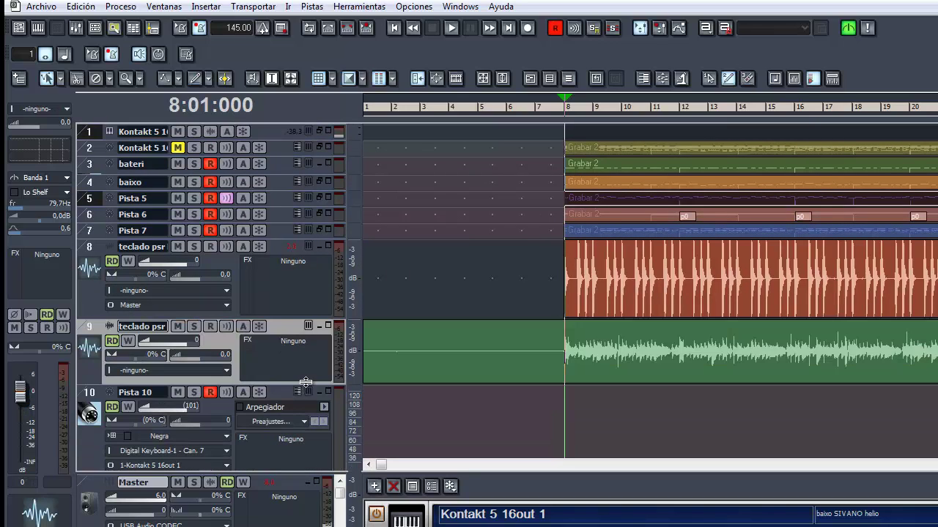
left_click_drag(305, 381, 305, 438)
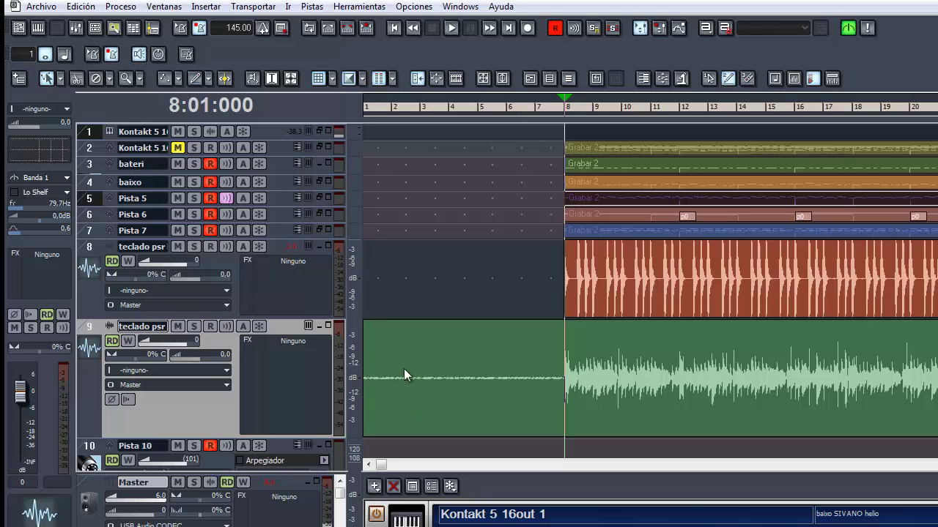
Play from measure 8 with the first bounced track soloed, switch the solo to the second bounced track, and stop
left_click(193, 246)
key("space")
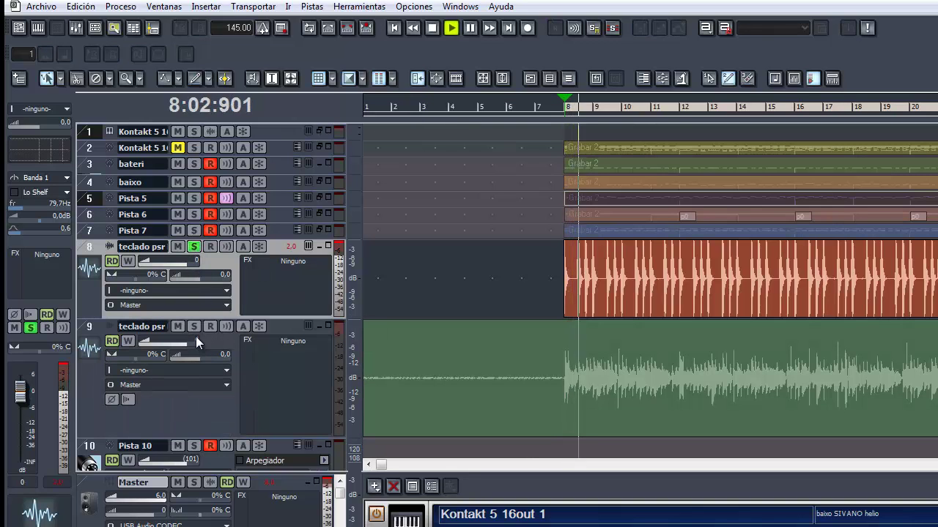
left_click(194, 326)
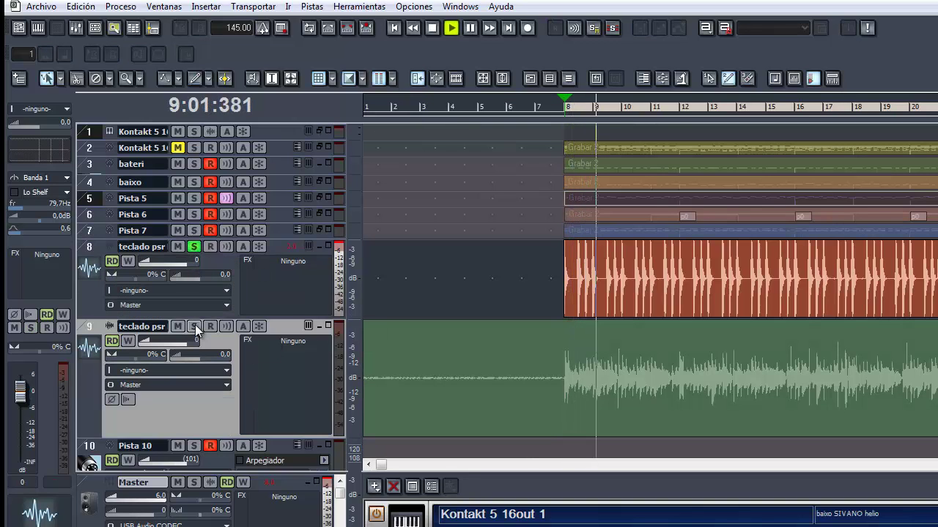
left_click(193, 246)
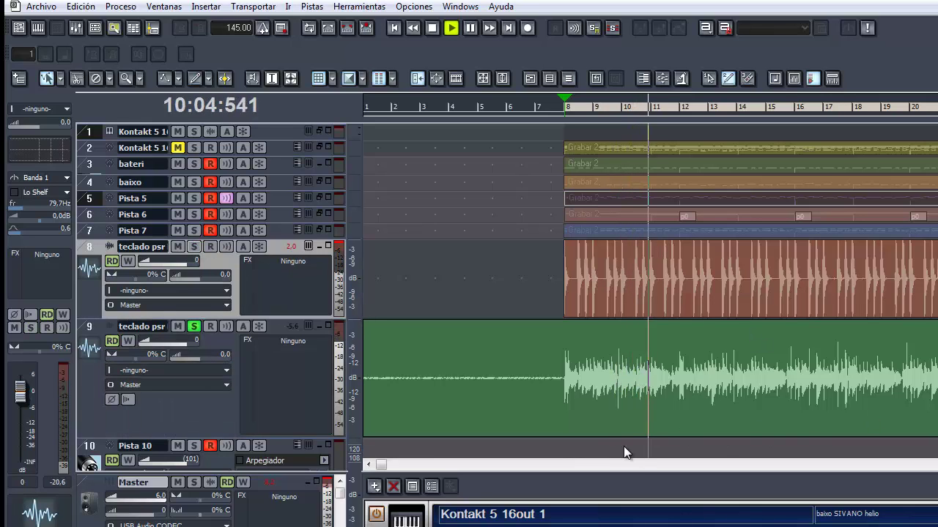
key("space")
Insert the Sonitus:fx Equalizer in the effects bin of the second bounced audio track, track 9
right_click(288, 365)
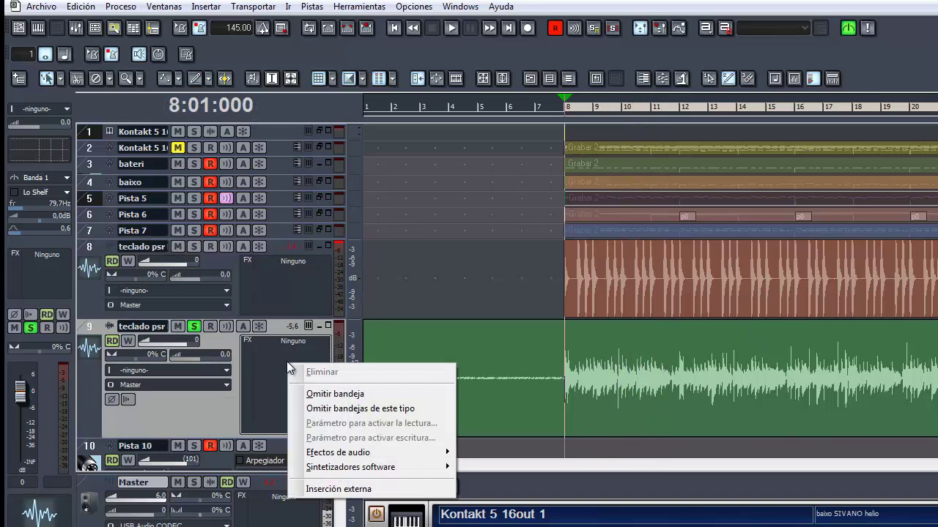
mouse_move(436, 459)
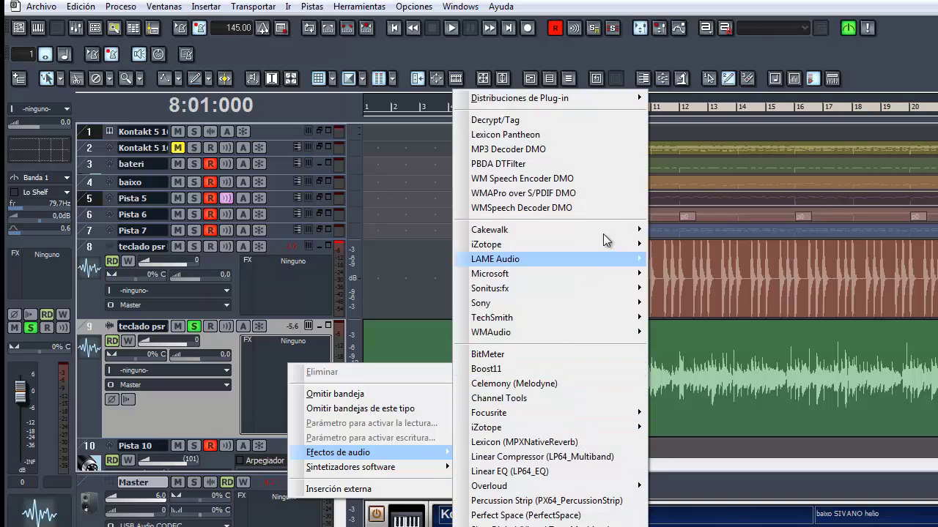
mouse_move(598, 289)
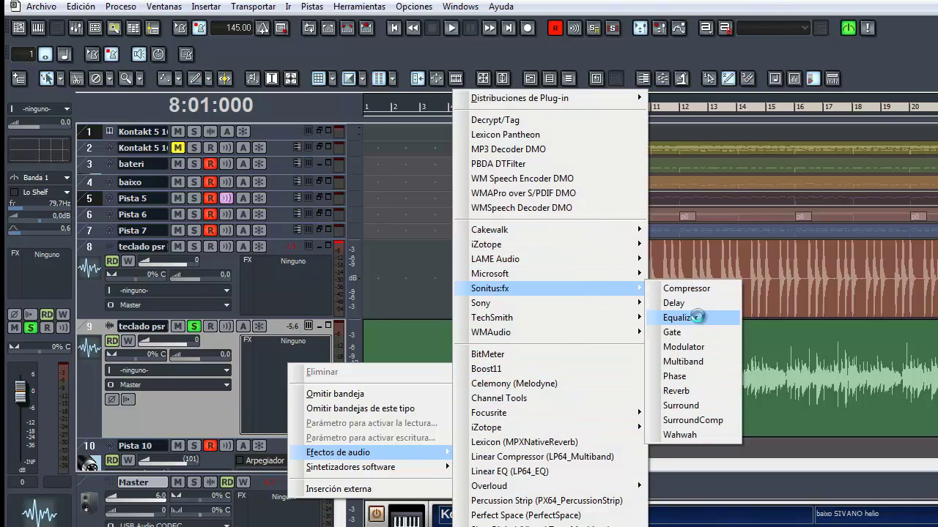
left_click(698, 318)
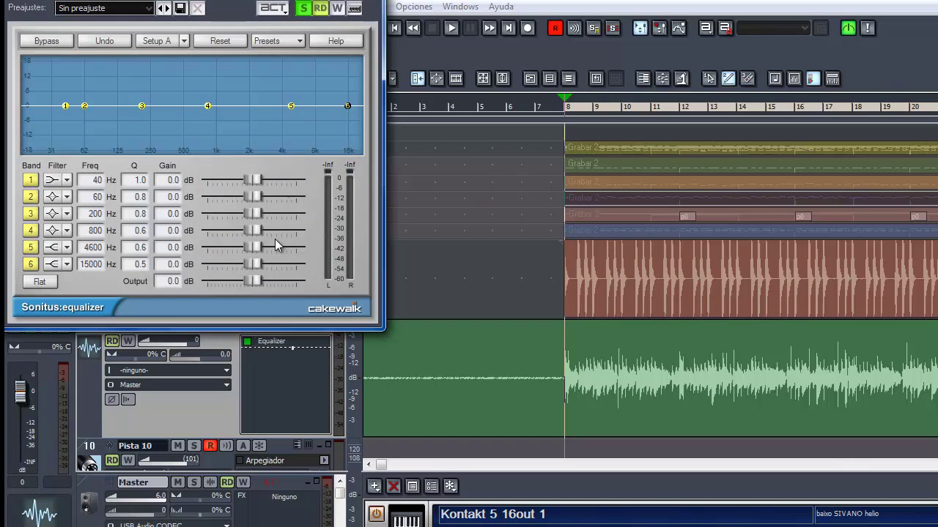
During playback, set the equalizer's band 2 gain to 6.1 dB, band 3 to -3.1 dB and band 4 to -5.1 dB, and stop
key("space")
left_click_drag(253, 231, 297, 201)
key("space")
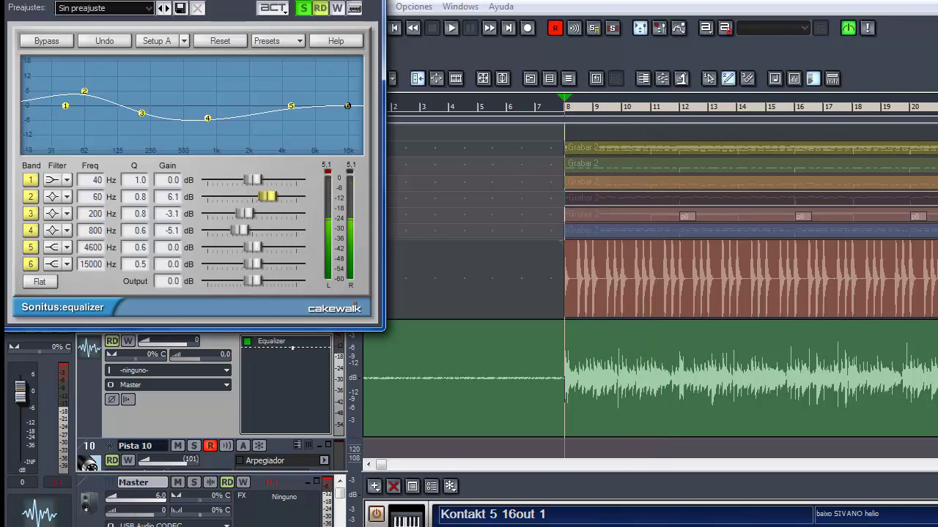
Close the equalizer window and move the playback position to measure 5, beat 3
key("Escape")
scroll(447, 399, "down", 3)
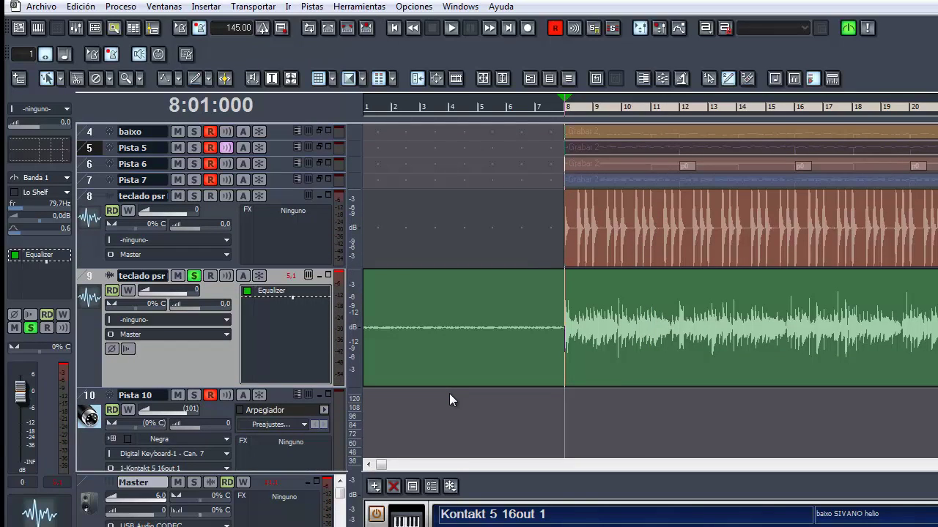
scroll(520, 246, "up", 3)
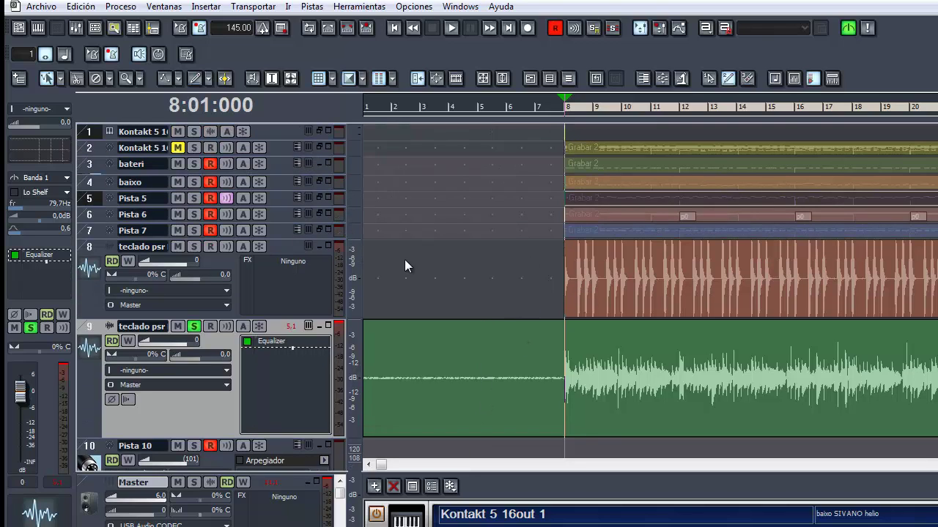
scroll(517, 355, "down", 4)
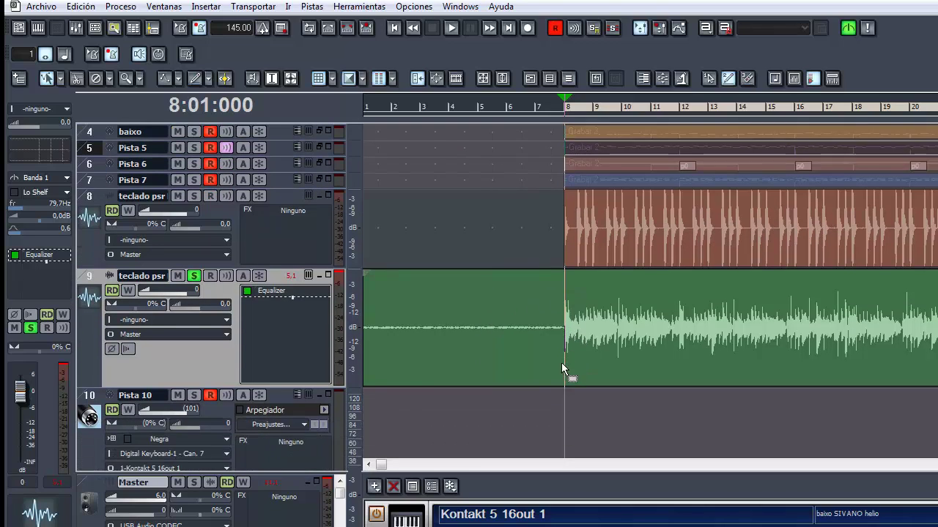
left_click(80, 7)
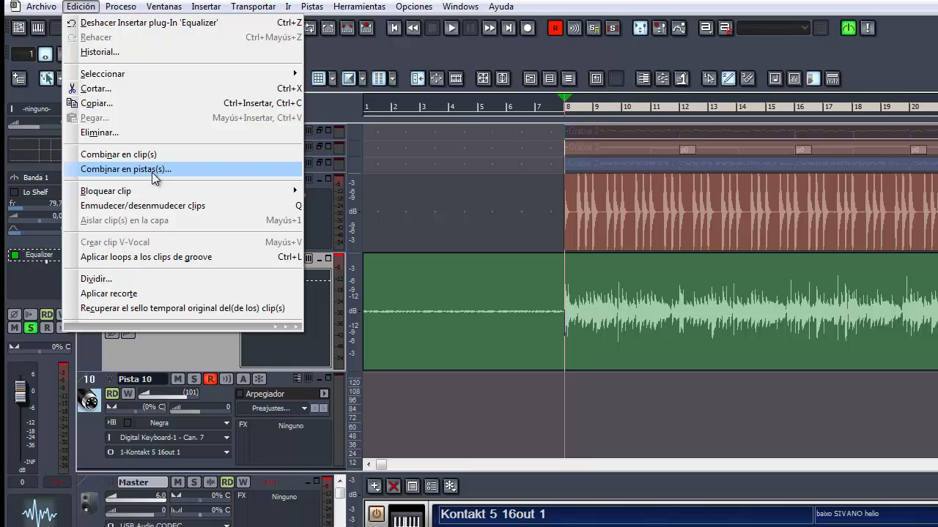
left_click(488, 209)
left_click(491, 213)
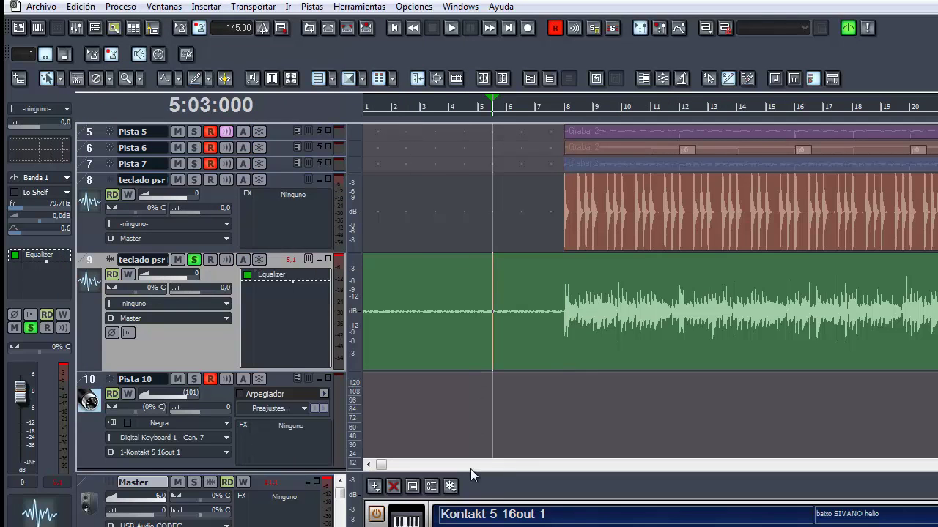
Unsolo the bounced audio track 9, then unmute and solo the Kontakt MIDI track 2
left_click(416, 522)
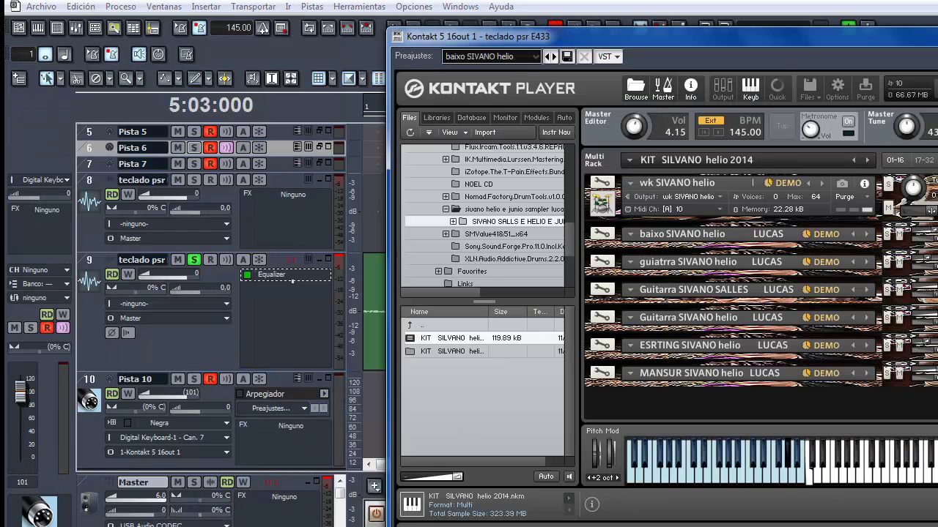
left_click(217, 292)
scroll(217, 286, "down", 1)
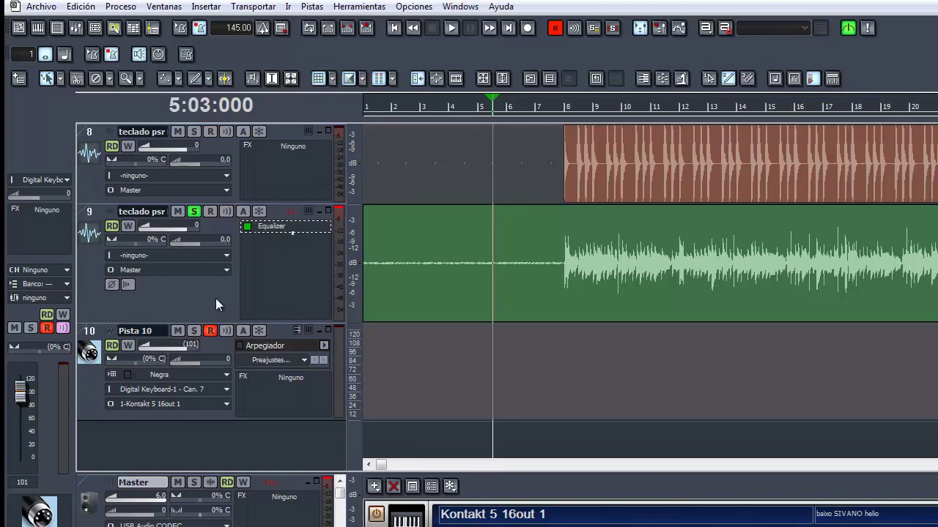
left_click(195, 213)
scroll(288, 256, "up", 3)
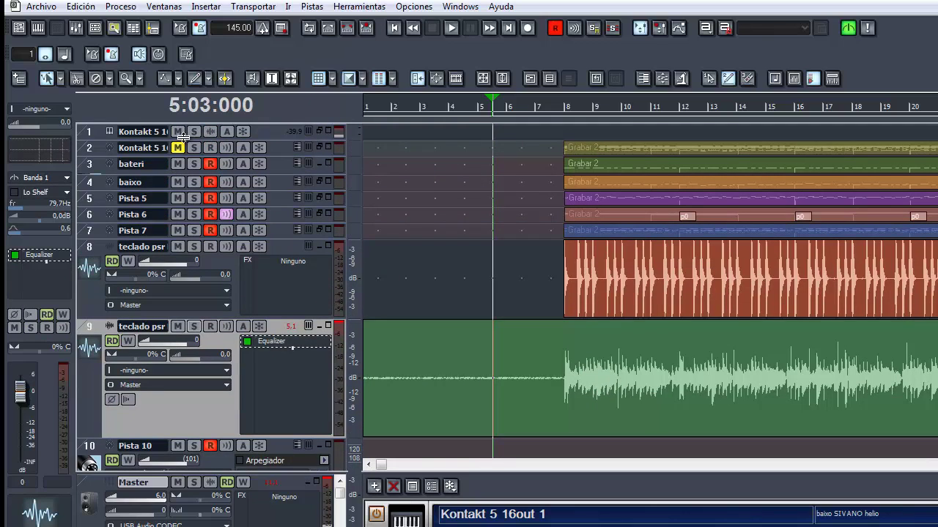
left_click(178, 148)
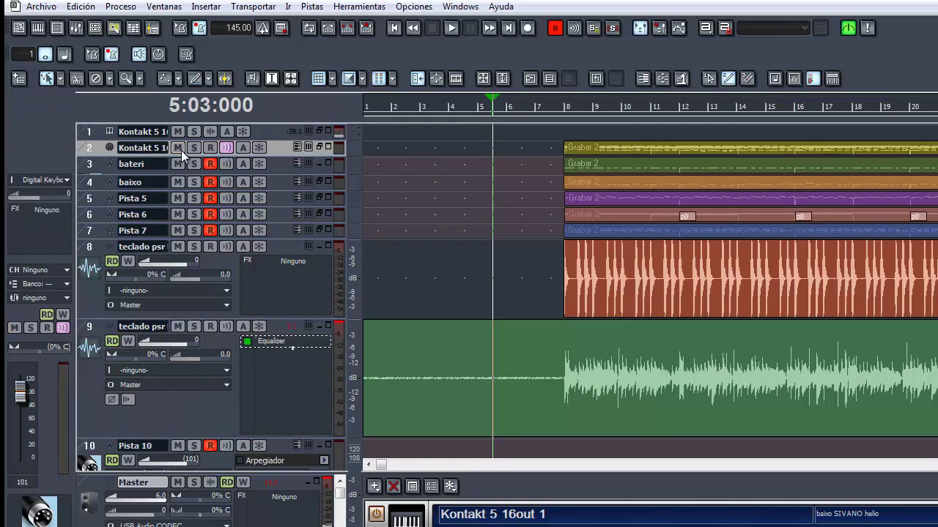
left_click(194, 148)
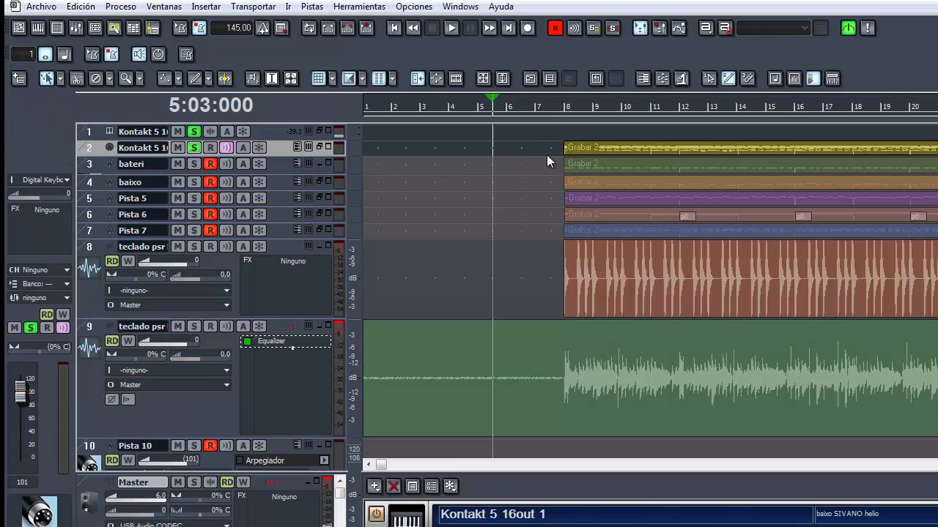
Expand the Kontakt tracks 1 and 2 to show their controls and select both of them
double_click(271, 153)
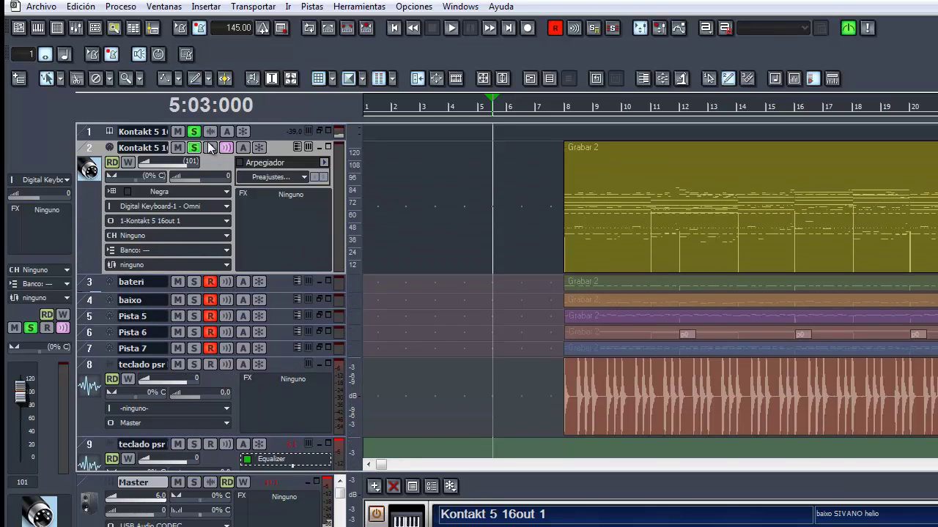
left_click(91, 149)
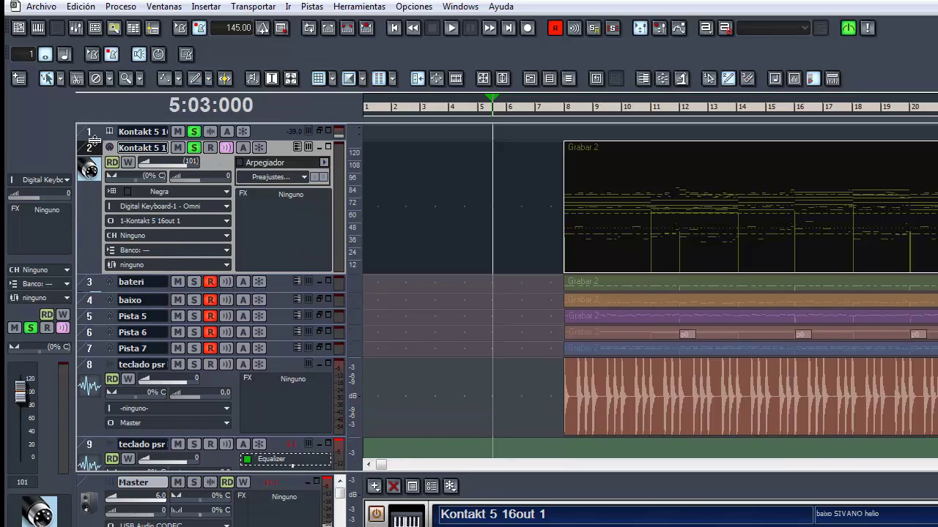
left_click(90, 131)
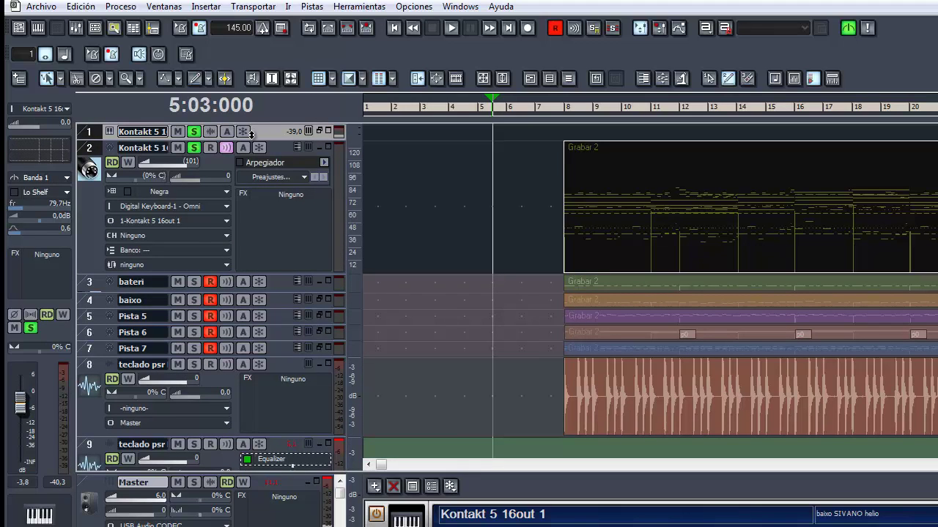
left_click_drag(259, 138, 266, 192)
scroll(265, 300, "down", 1)
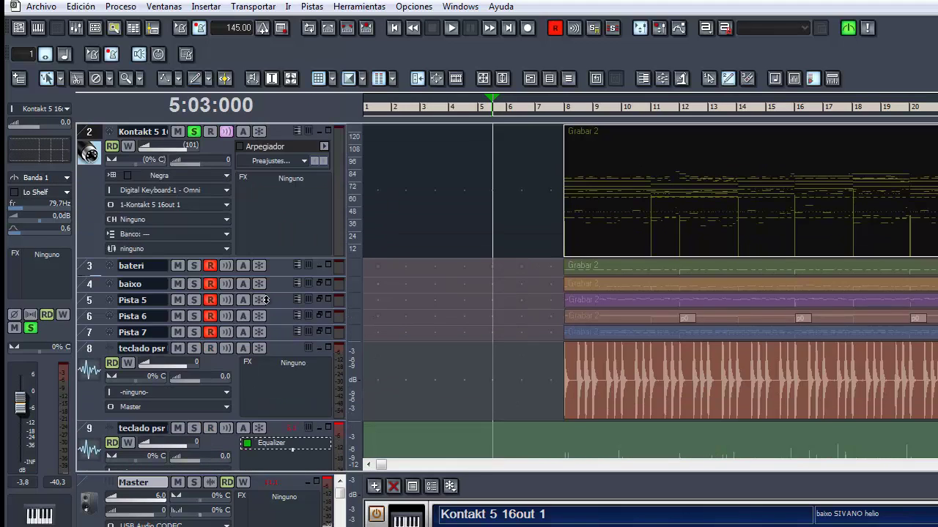
scroll(257, 182, "up", 1)
Check both instrument pages of the Kontakt multi rack and solo the MANSUR SIVANO helio instrument
scroll(269, 233, "down", 3)
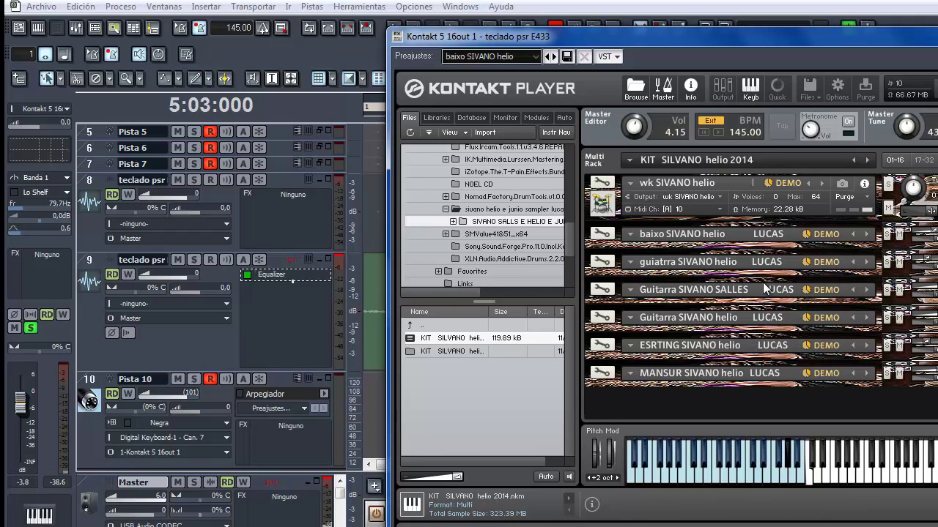
scroll(764, 287, "up", 3)
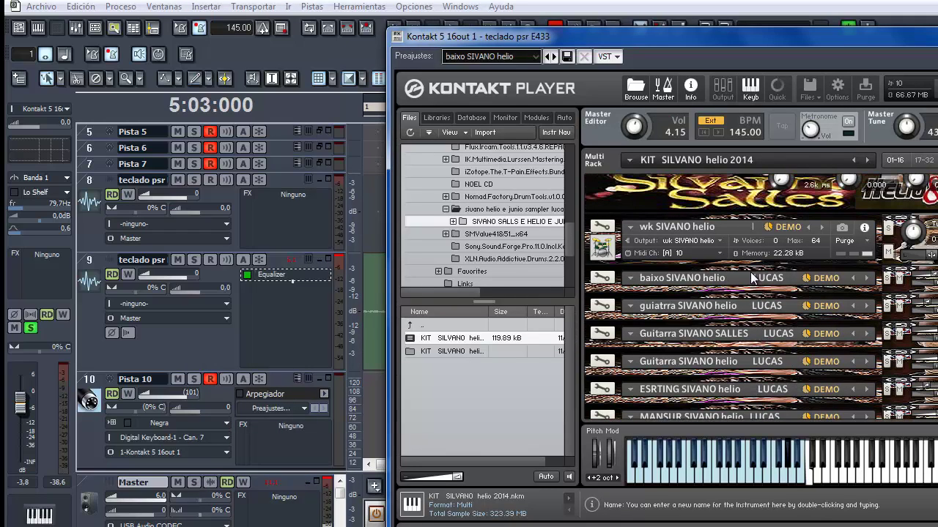
scroll(776, 234, "up", 2)
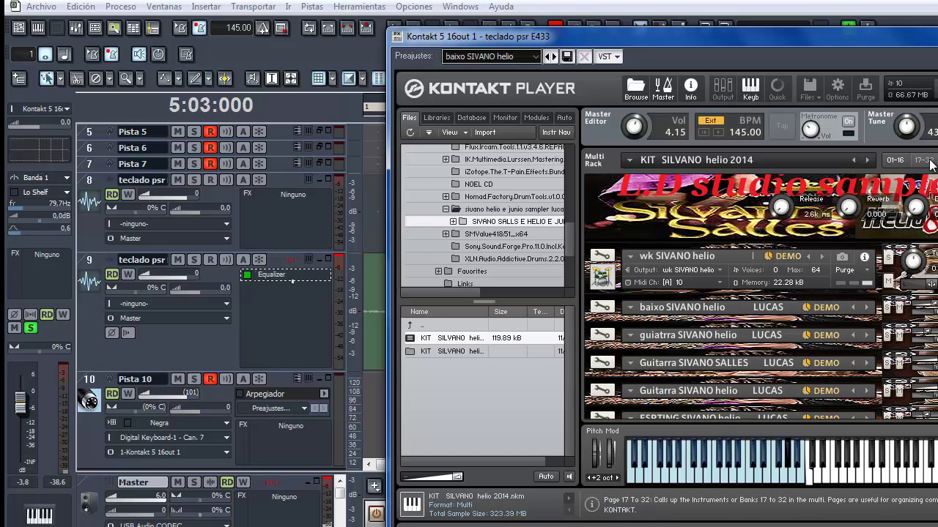
left_click(927, 161)
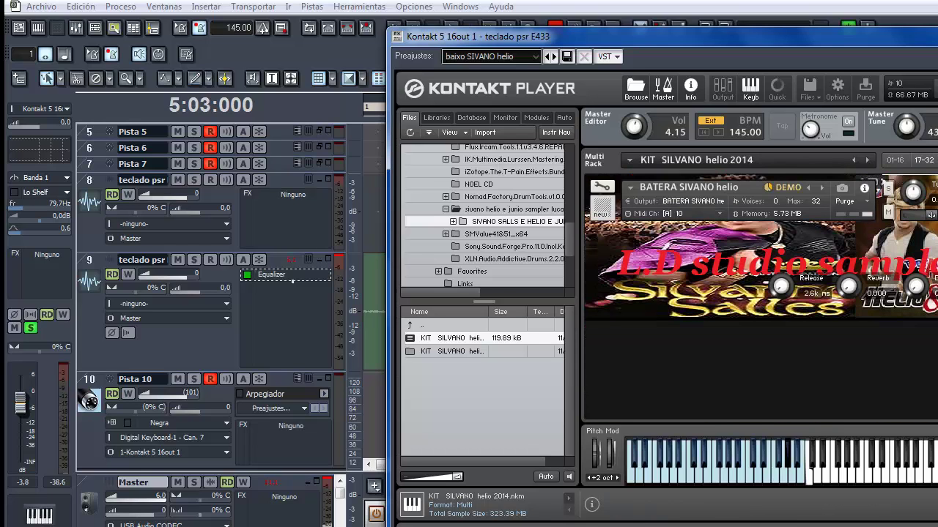
left_click(893, 159)
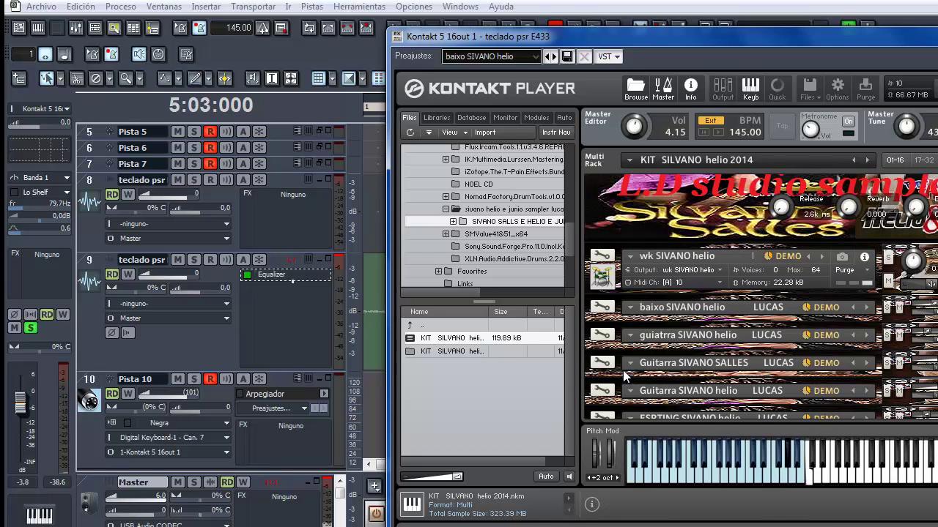
scroll(791, 388, "down", 3)
scroll(893, 334, "down", 3)
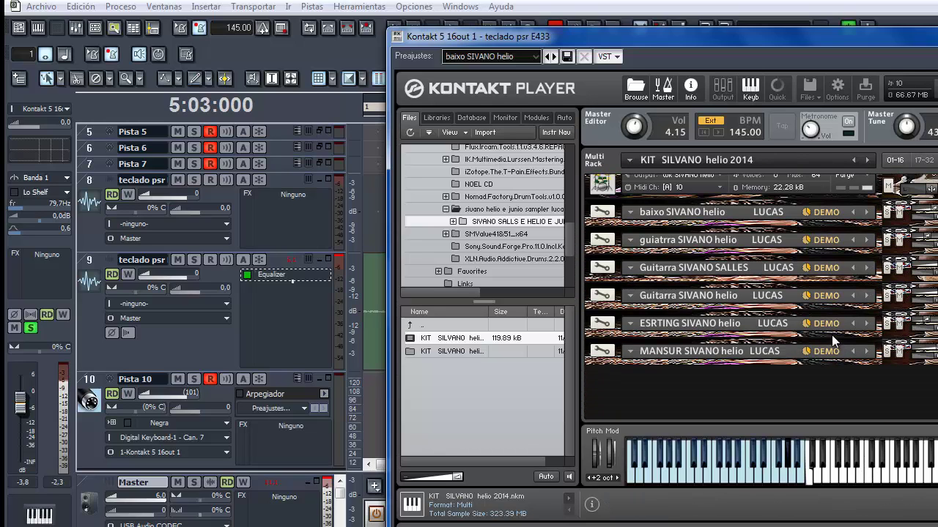
left_click(888, 353)
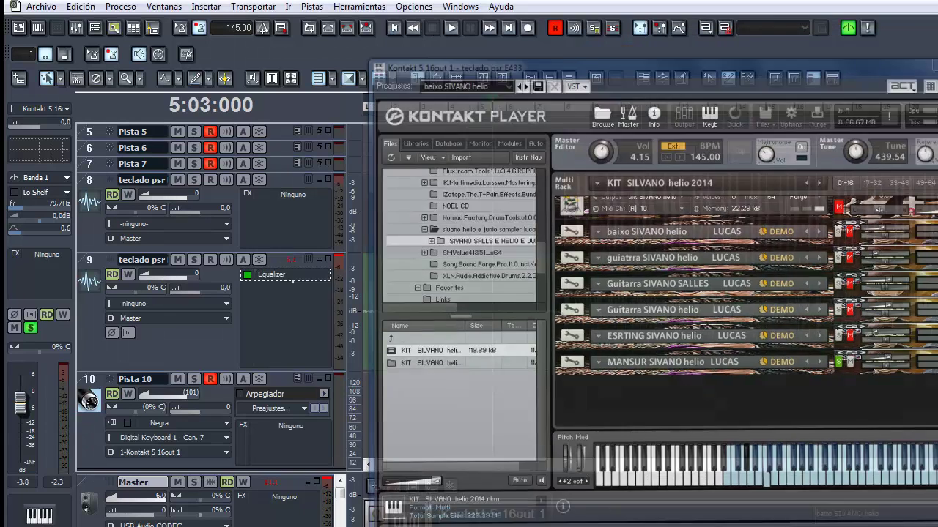
Bounce the selected Kontakt tracks to new track 11 using the entire mix source category and stereo channel format
left_click(449, 254)
scroll(413, 237, "down", 3)
scroll(434, 239, "up", 5)
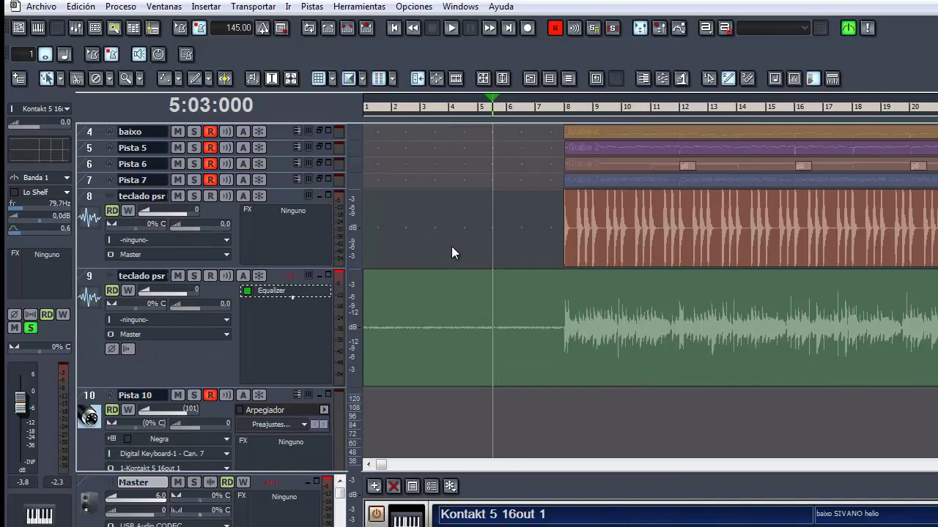
left_click(81, 6)
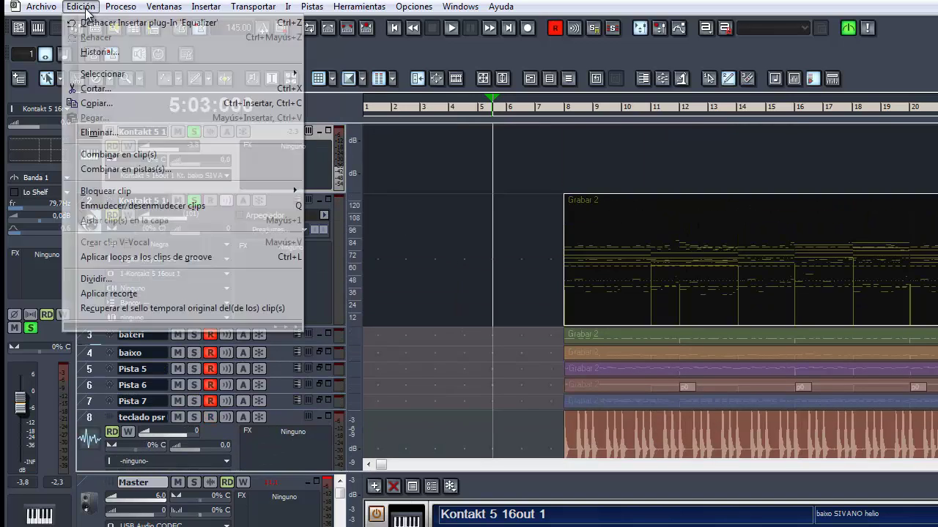
left_click(127, 170)
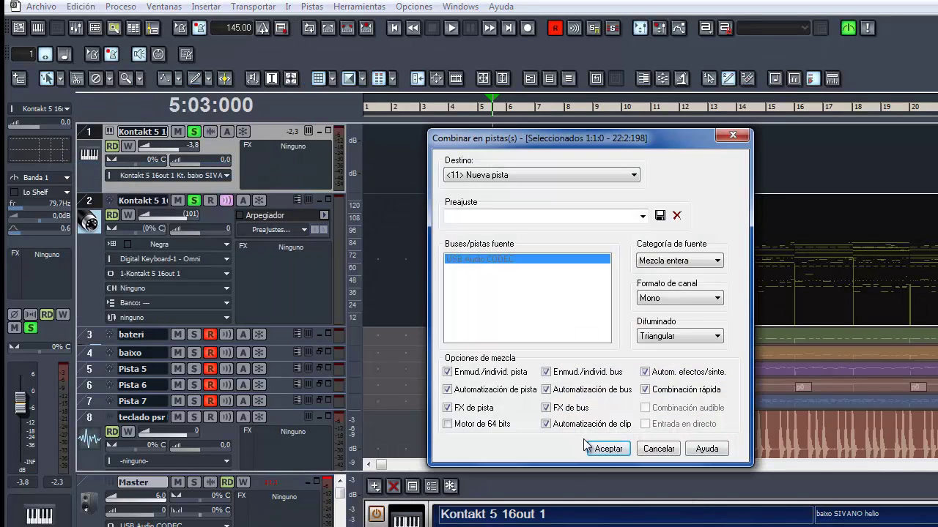
left_click(717, 298)
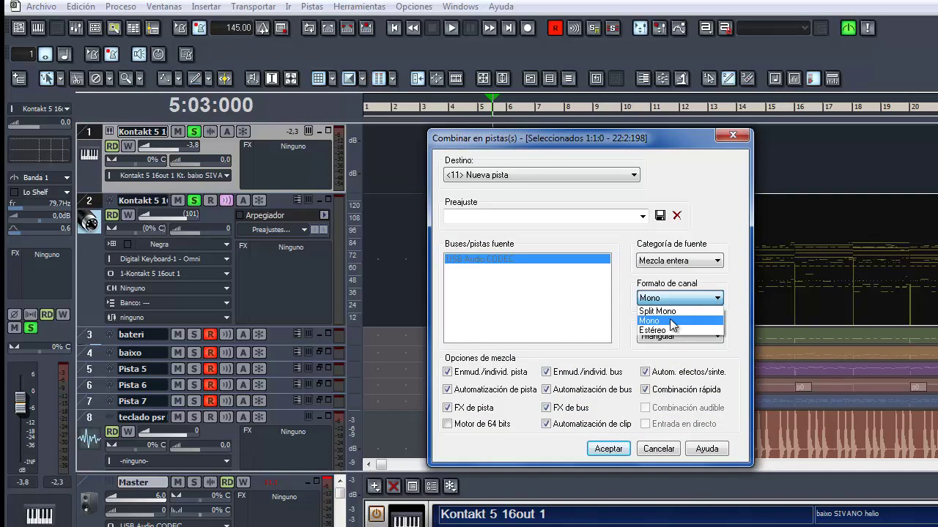
left_click(662, 329)
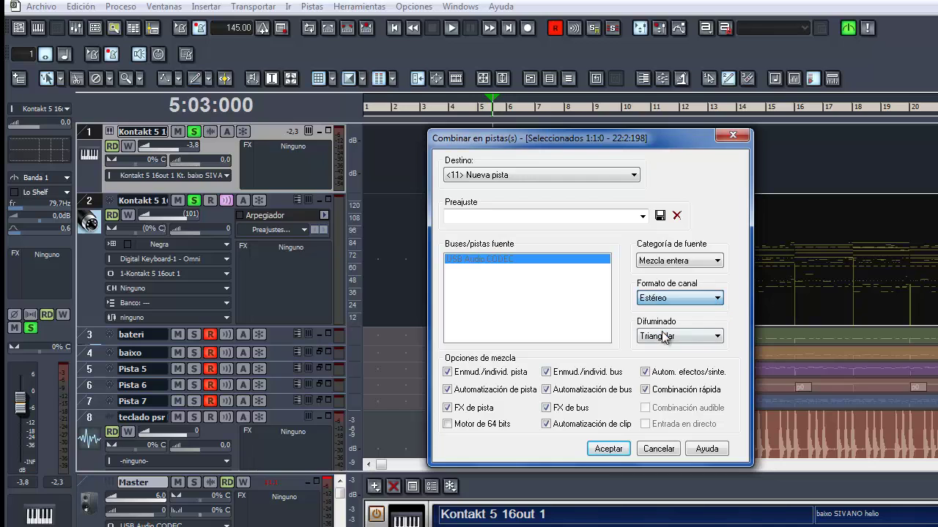
left_click(608, 447)
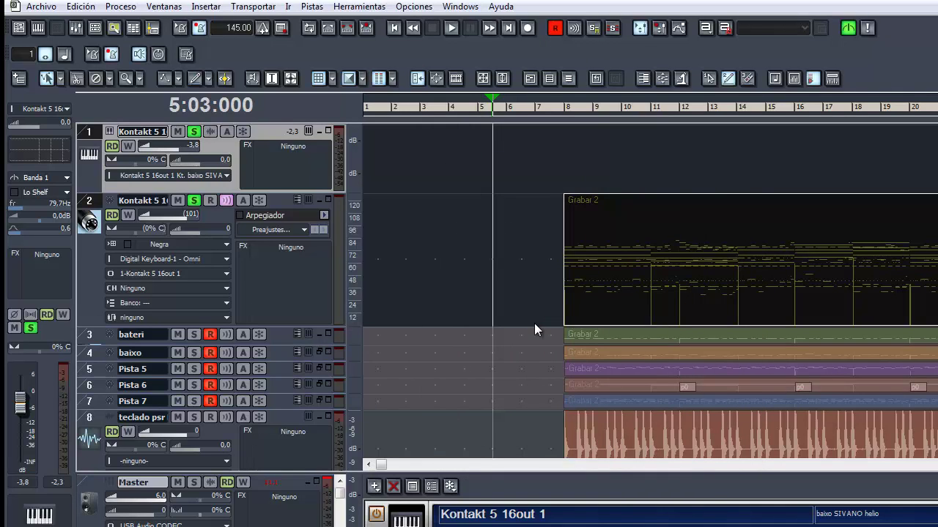
Enlarge the newly bounced audio track 11 to show its waveform
scroll(533, 289, "down", 10)
scroll(425, 264, "up", 2)
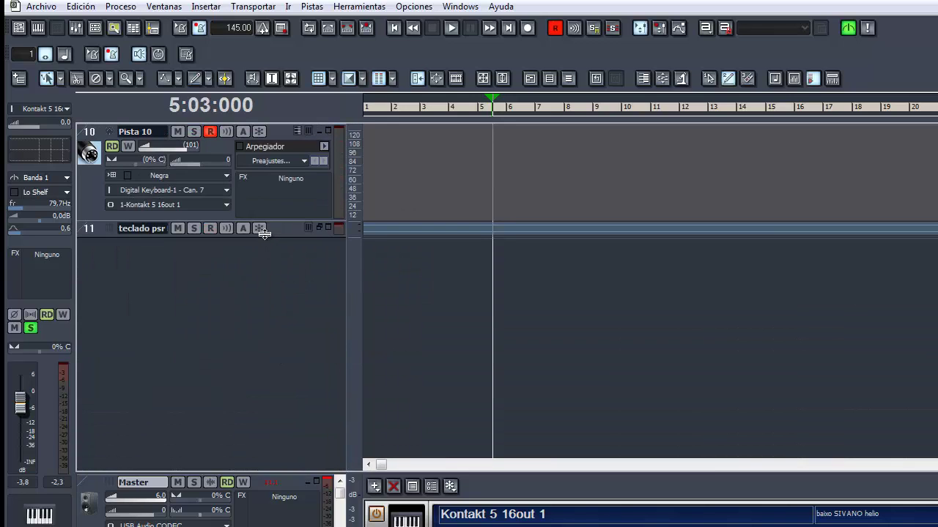
left_click_drag(264, 233, 266, 356)
scroll(387, 345, "up", 3)
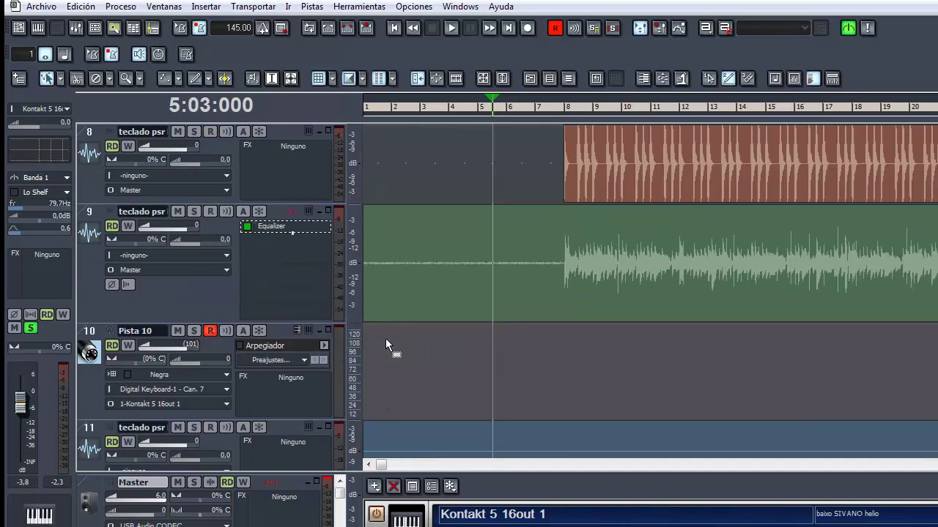
scroll(386, 339, "down", 3)
Play the soloed Kontakt tracks from measures 8 and 11, and inspect the instruments in Kontakt's multi rack
scroll(413, 320, "up", 10)
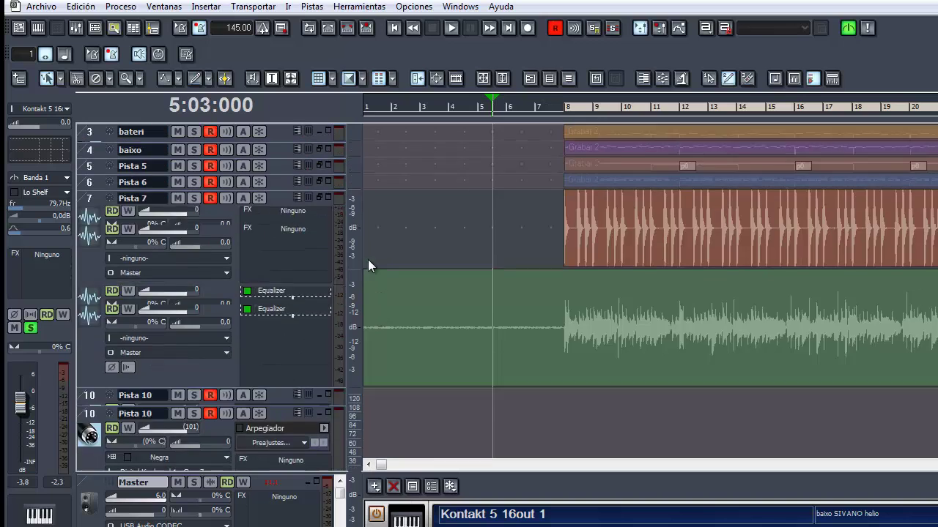
key("space")
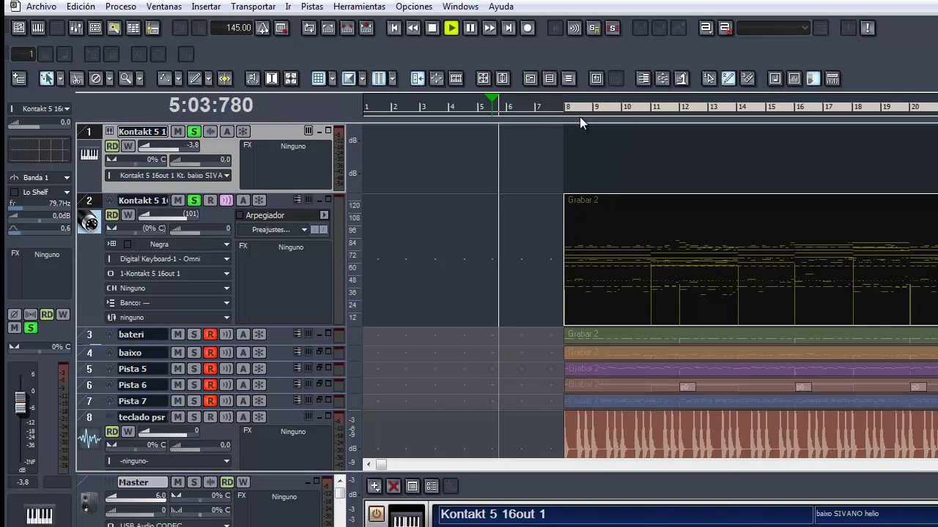
left_click(566, 108)
left_click(665, 109)
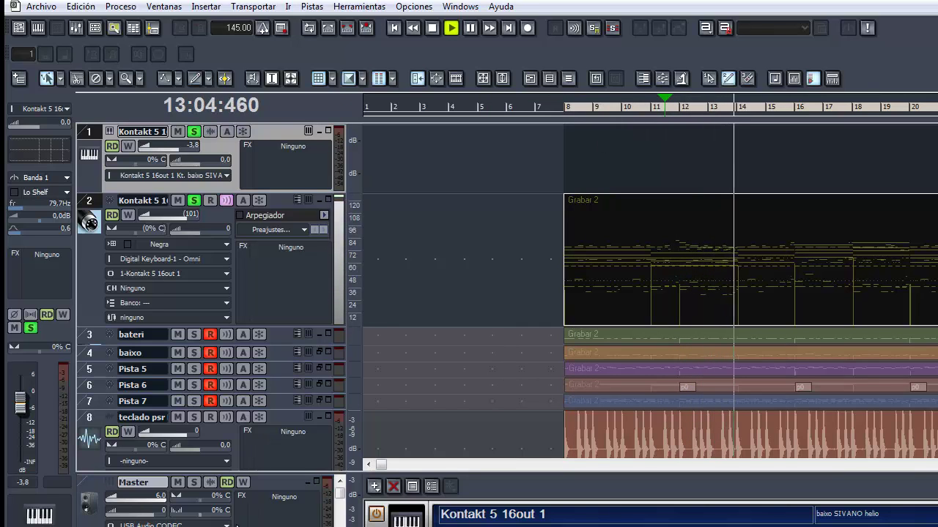
left_click(407, 516)
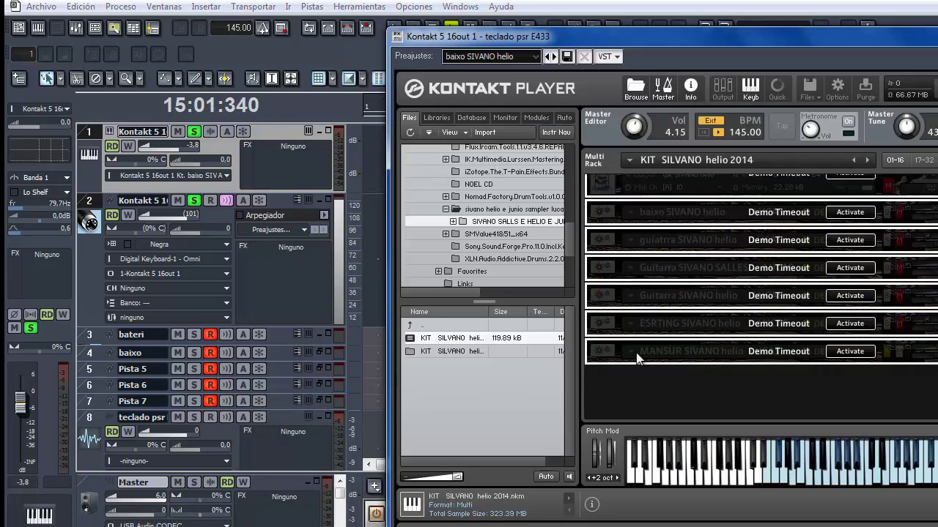
scroll(872, 293, "up", 3)
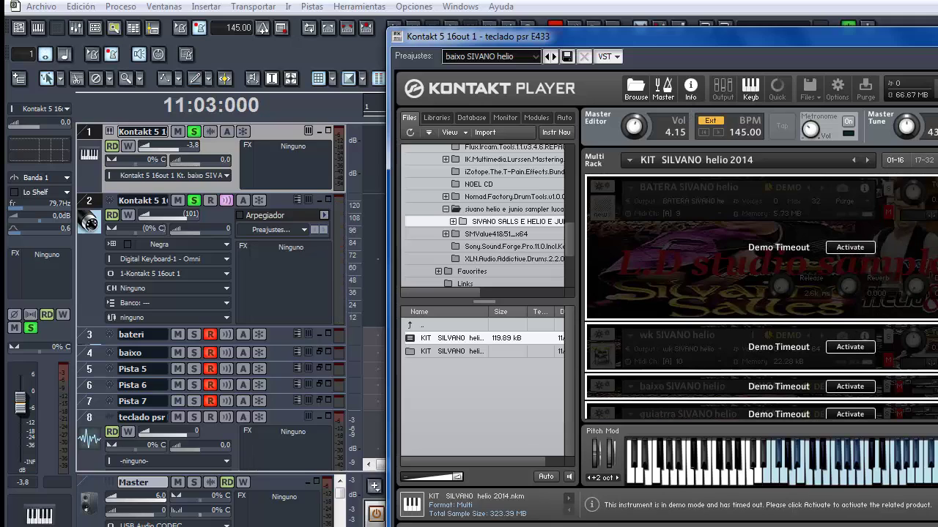
scroll(828, 212, "down", 5)
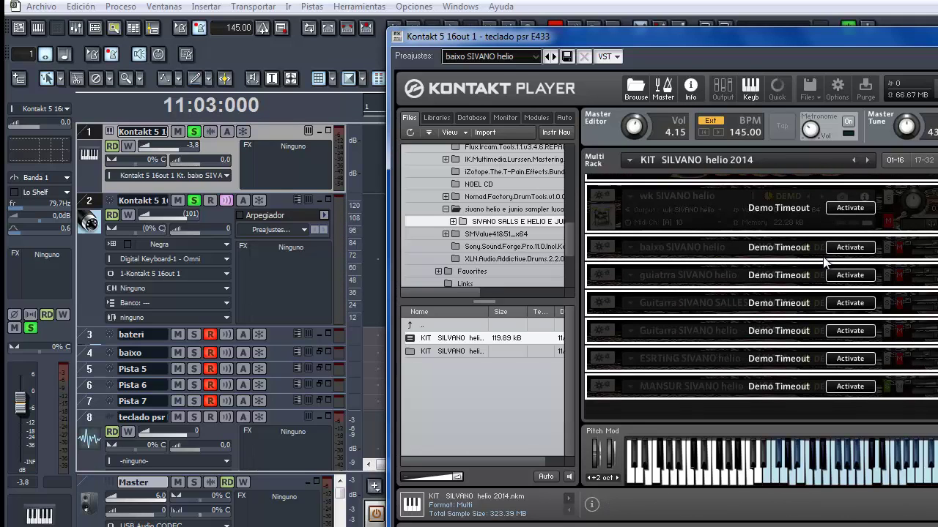
Look back over the instruments in Kontakt's multi rack, reposition the Kontakt window and minimize it
scroll(687, 318, "up", 3)
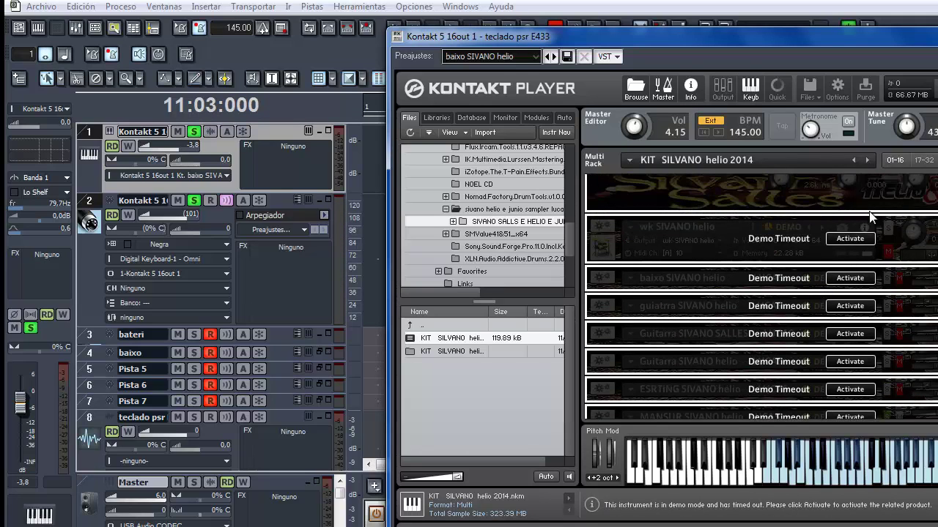
left_click_drag(668, 38, 557, 38)
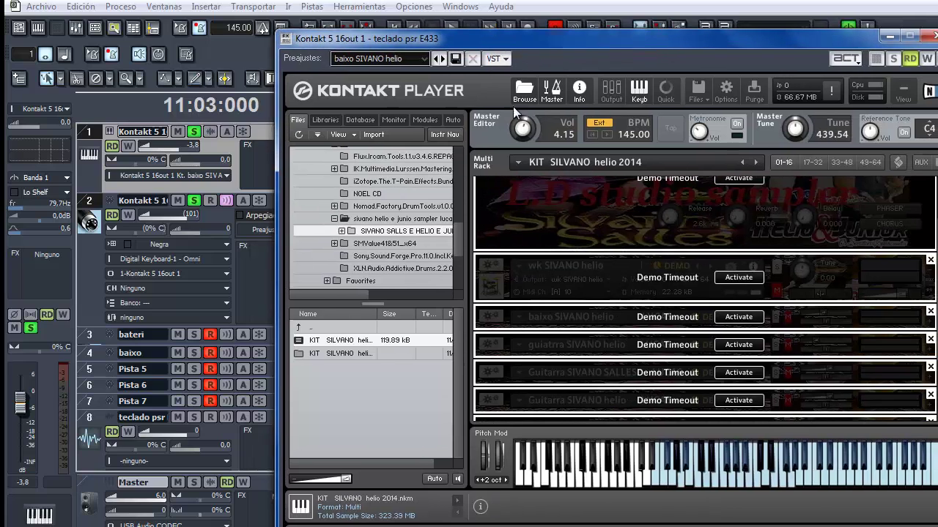
left_click(888, 36)
Move the bounced teclado psr audio track 9 below the empty MIDI track Pista 10
scroll(516, 183, "down", 6)
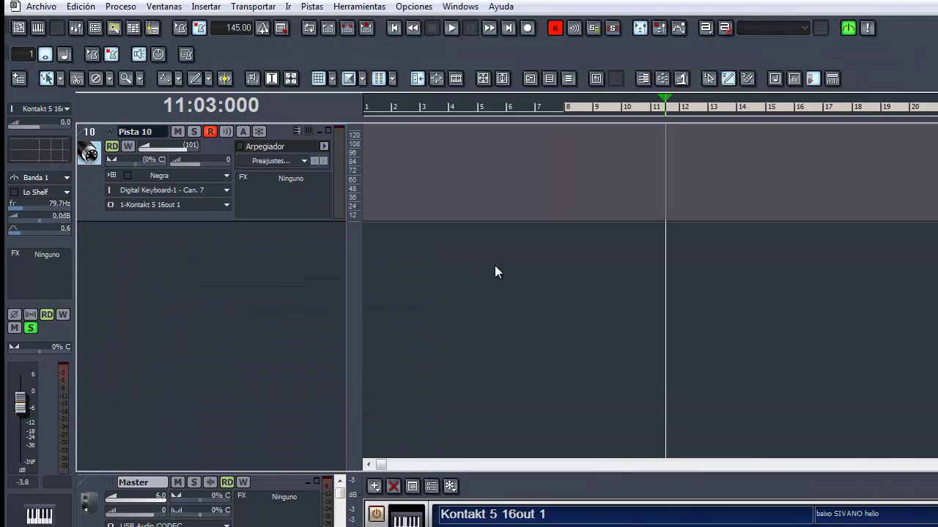
scroll(414, 260, "up", 2)
key("Delete")
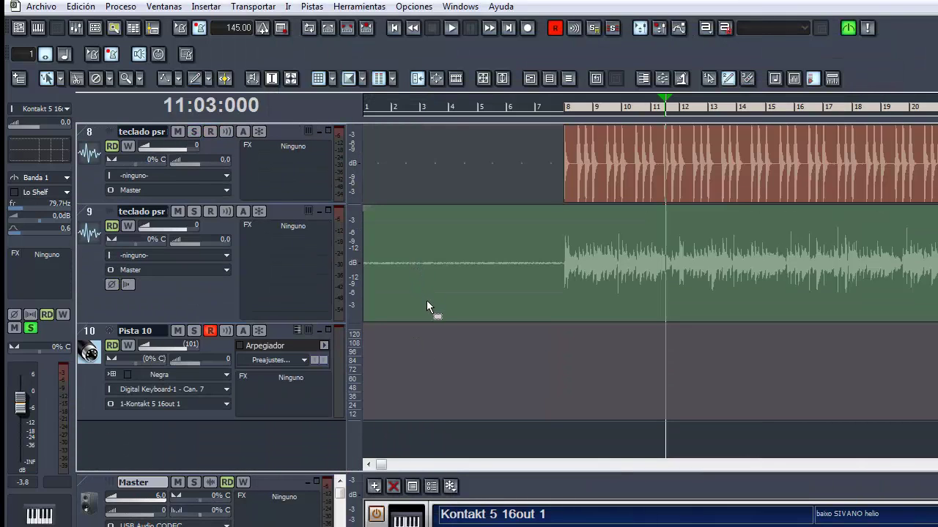
key("ctrl+z")
scroll(509, 183, "up", 5)
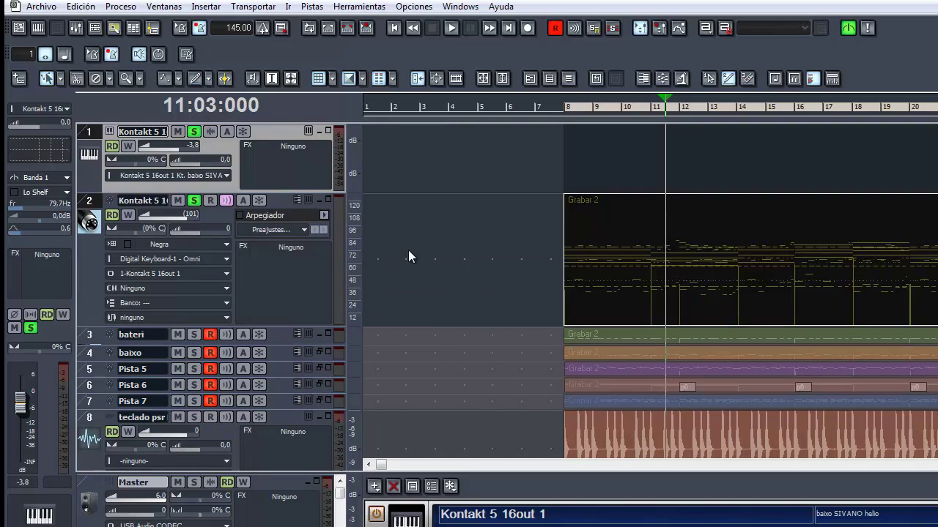
scroll(408, 250, "down", 4)
scroll(513, 271, "up", 2)
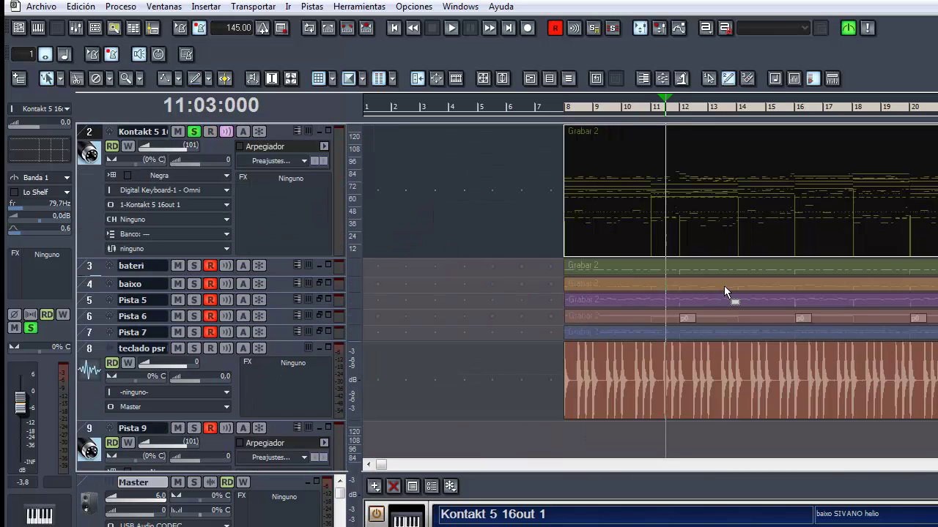
Solo the baixo track and play it from measure 11, toggling the solo of Kontakt MIDI track 2 off and back on
left_click(194, 284)
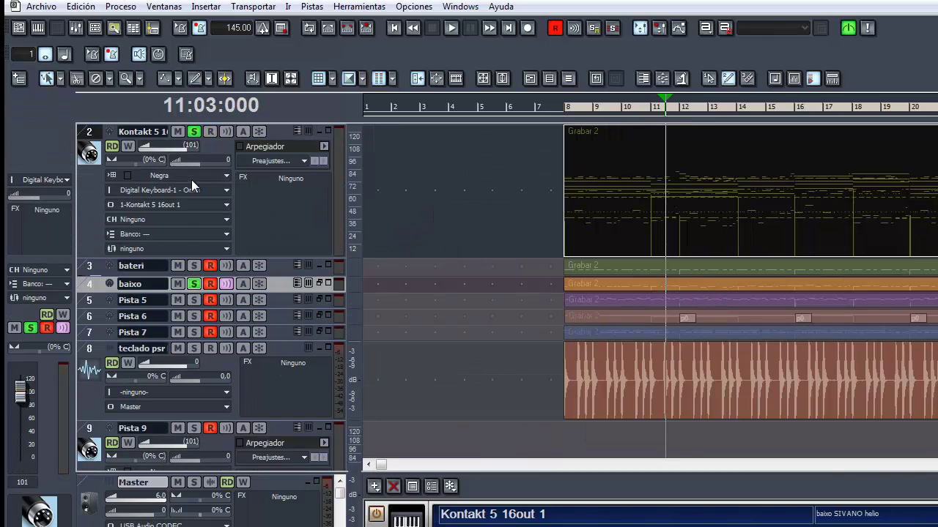
left_click(193, 134)
key("space")
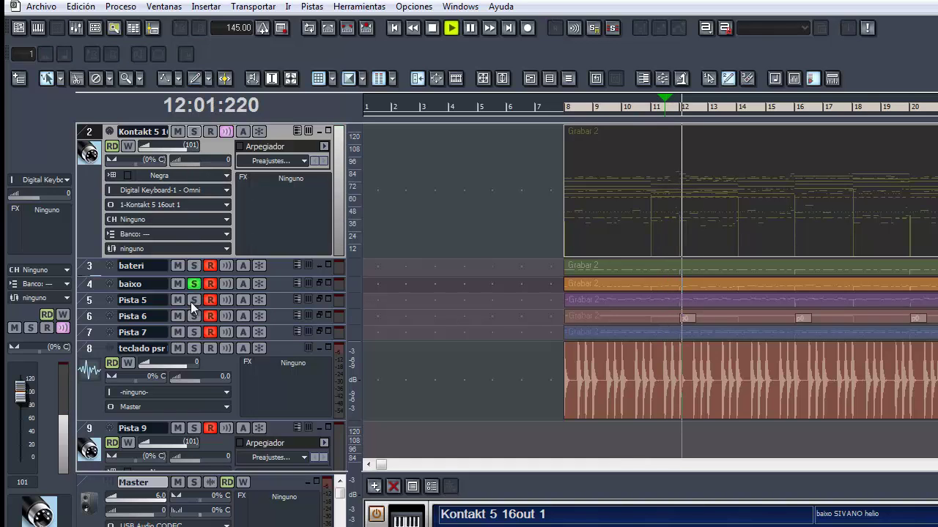
scroll(198, 172, "up", 1)
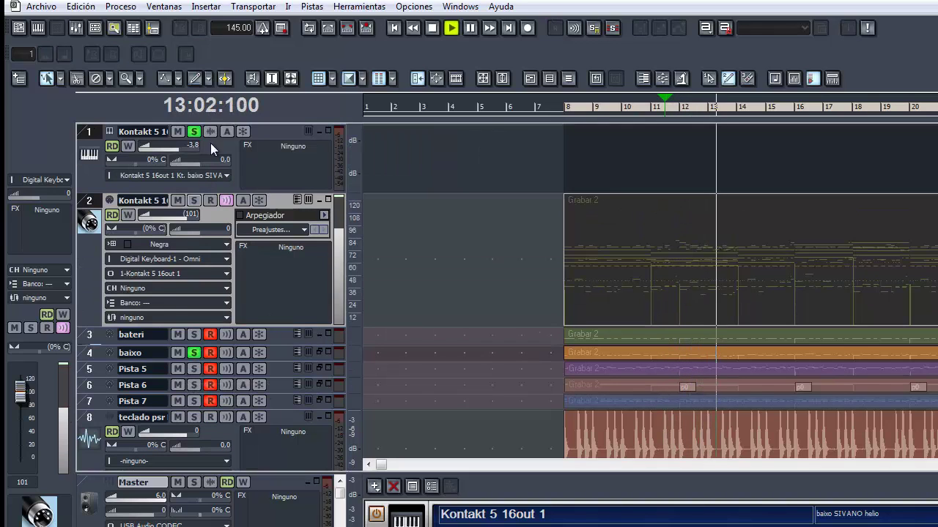
left_click(193, 200)
key("space")
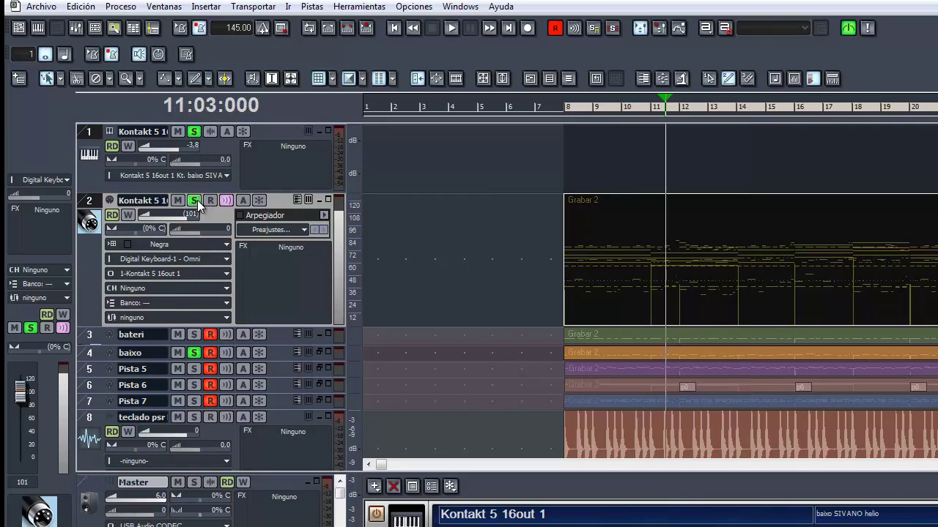
Solo both bounced teclado psr audio tracks during playback and move track 8 below Pista 9 so the two are adjacent
scroll(430, 280, "down", 5)
scroll(591, 363, "down", 2)
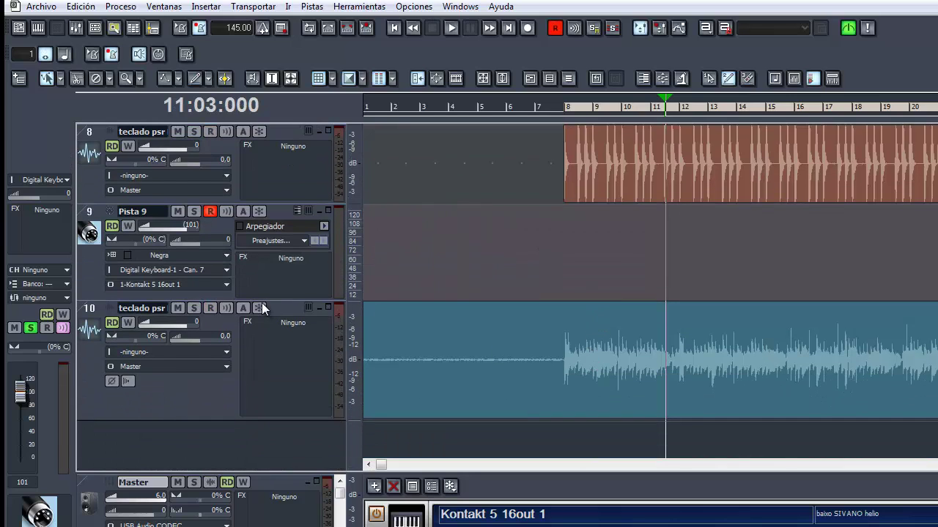
left_click(193, 308)
key("space")
scroll(178, 213, "up", 2)
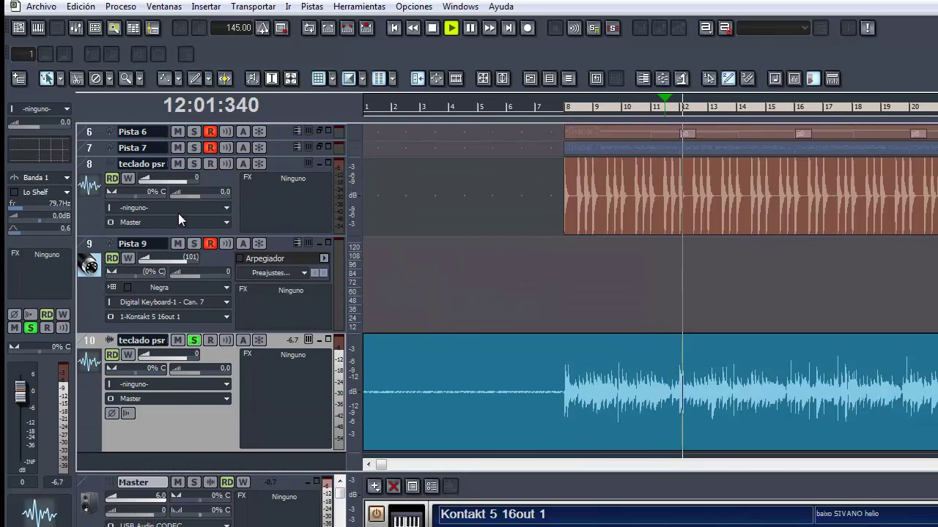
left_click(194, 162)
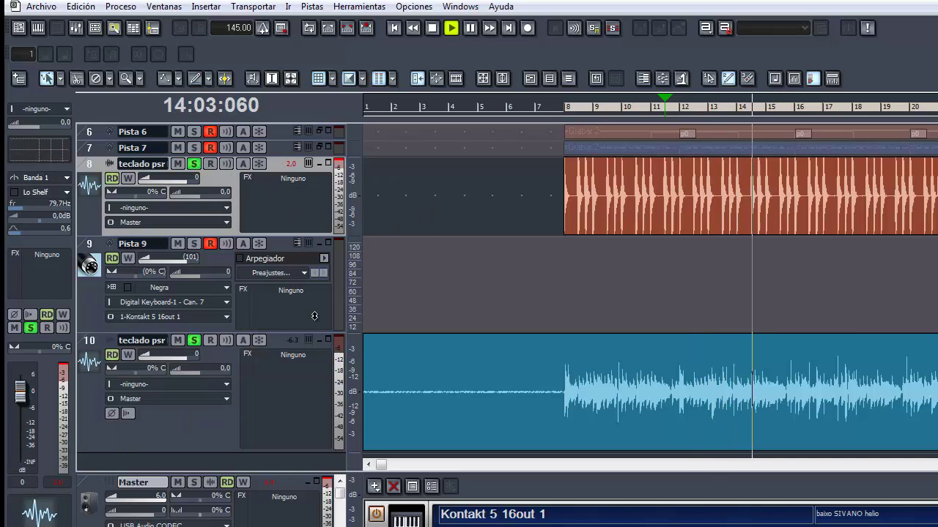
left_click_drag(322, 212, 303, 341)
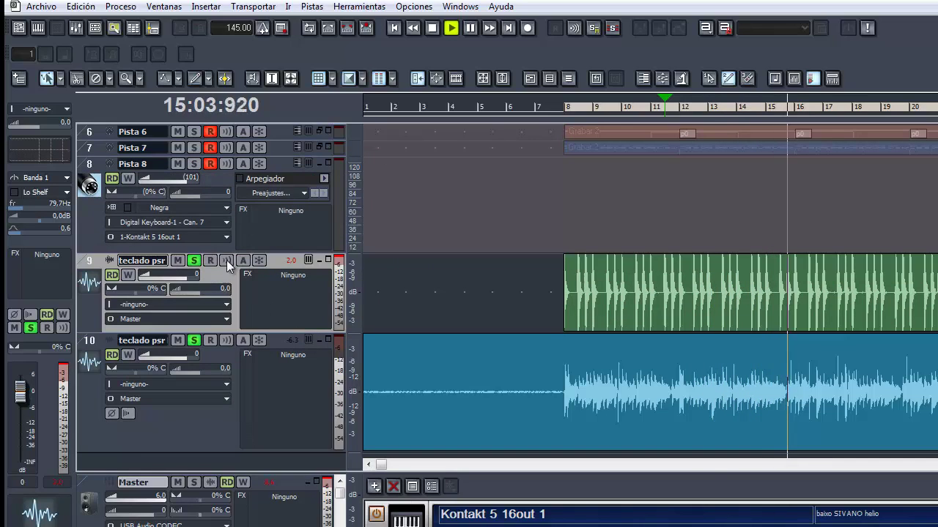
Lower the volume of Kontakt instrument track 1 to -27.5 dB during playback
scroll(210, 236, "up", 3)
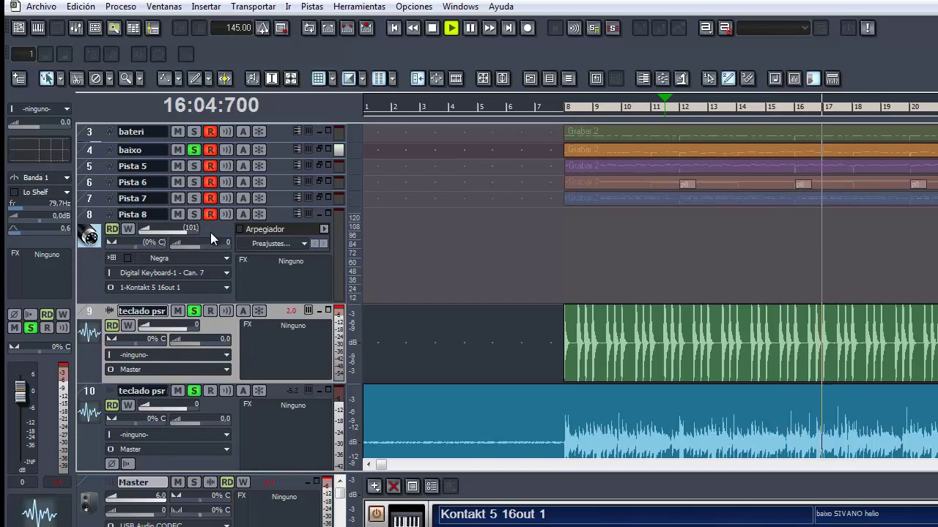
scroll(210, 232, "up", 10)
left_click(166, 152)
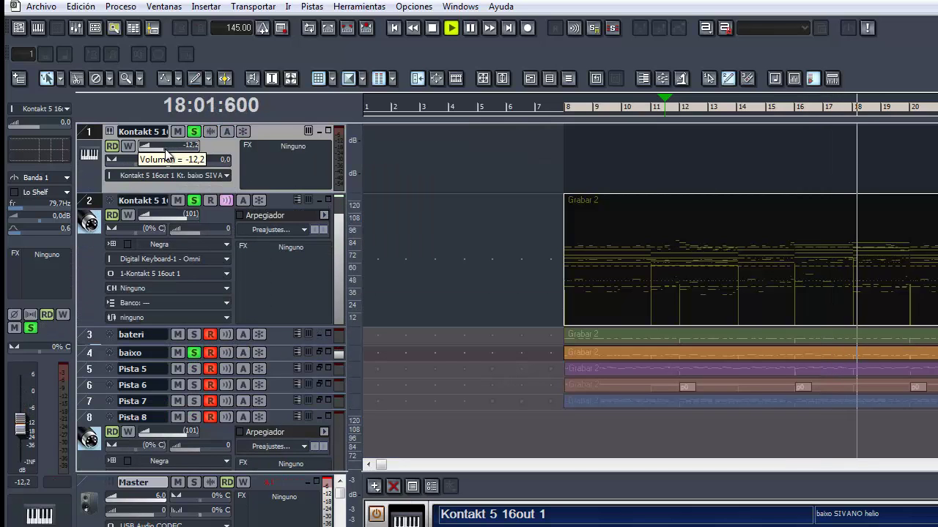
left_click_drag(165, 154, 146, 154)
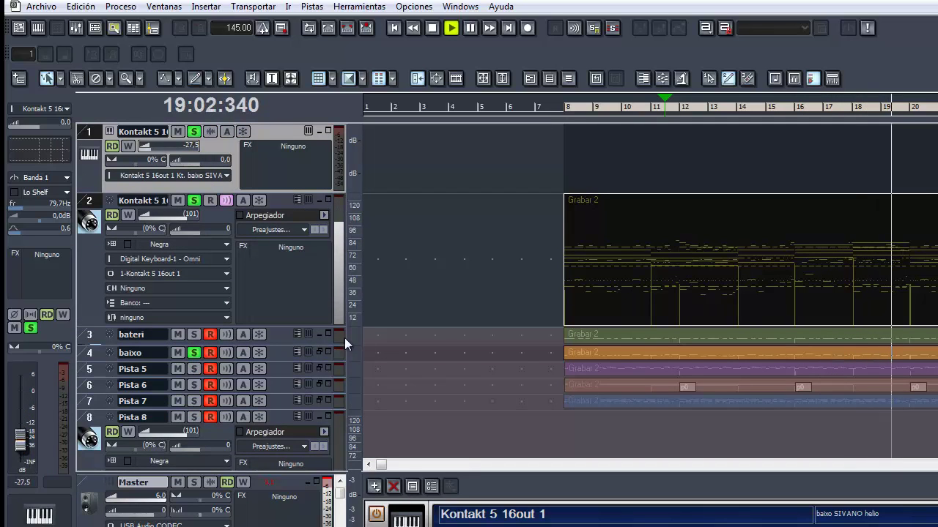
Lower the volume of audio track 9 to -9.6 dB and audio track 10 to -10.9 dB
scroll(359, 322, "down", 12)
left_click(181, 296)
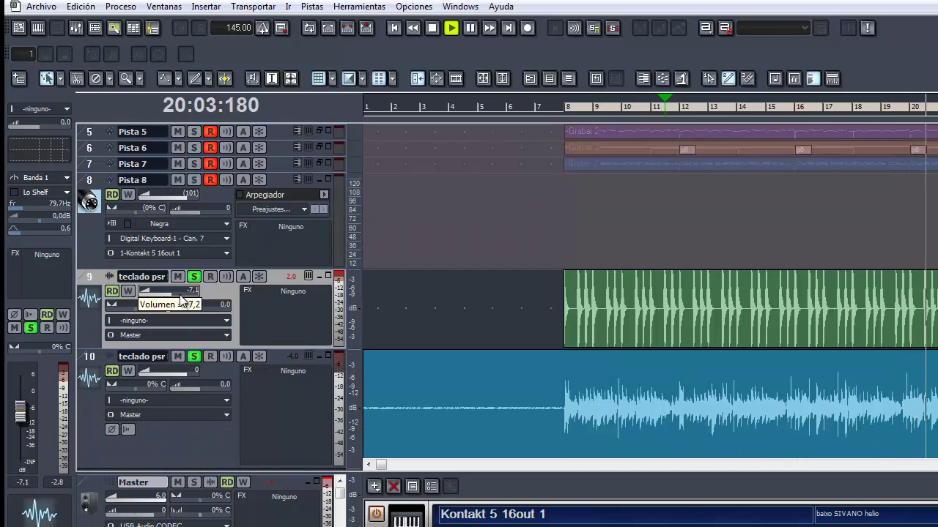
left_click_drag(181, 296, 177, 297)
left_click_drag(188, 372, 185, 375)
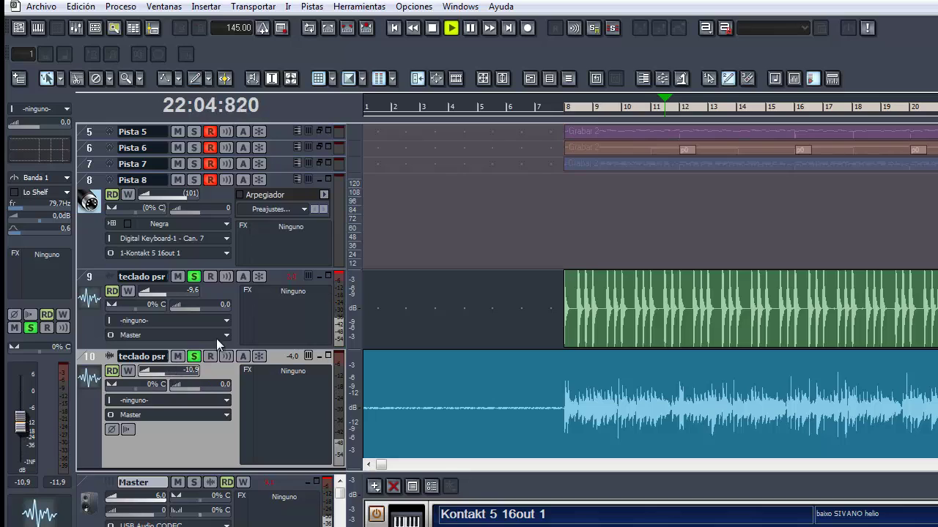
Stop at measure 8, trim track 10's clip start to just before measure 8 and extend track 9's clip start back to measure 7
left_click(565, 111)
key("space")
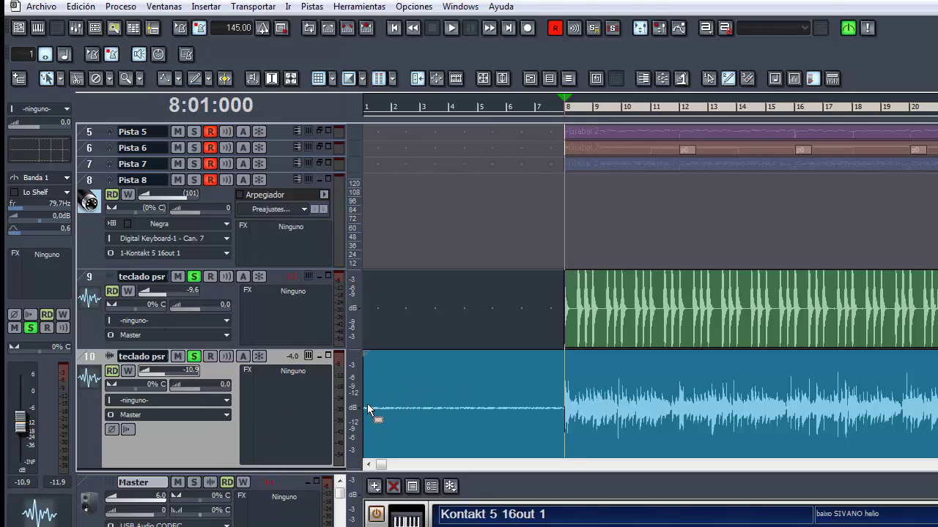
left_click_drag(361, 406, 555, 388)
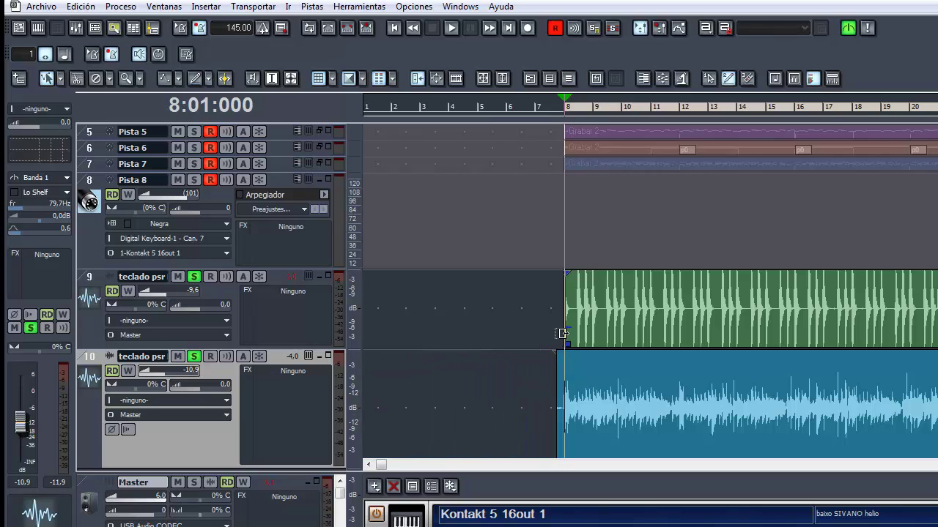
left_click_drag(561, 334, 529, 334)
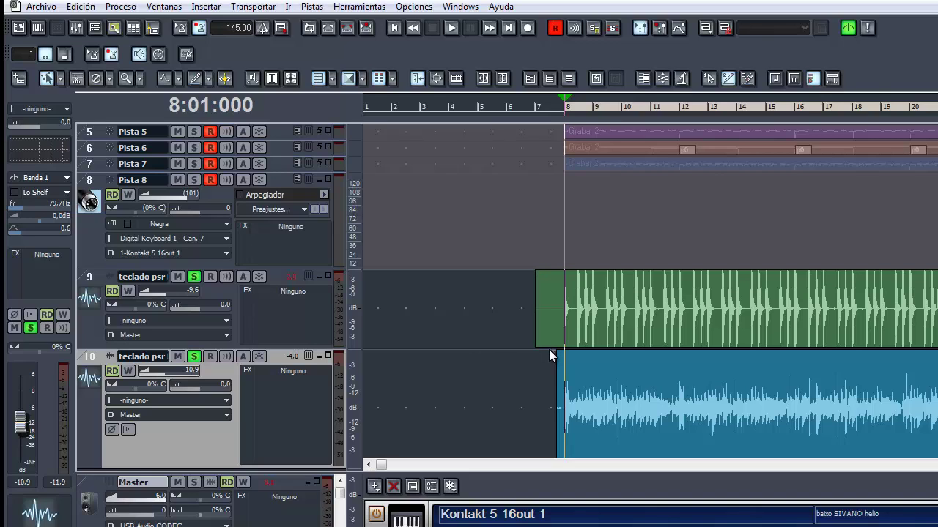
Browse the audio effects that can be inserted in the FX bin of Kontakt instrument track 1
scroll(295, 286, "down", 1)
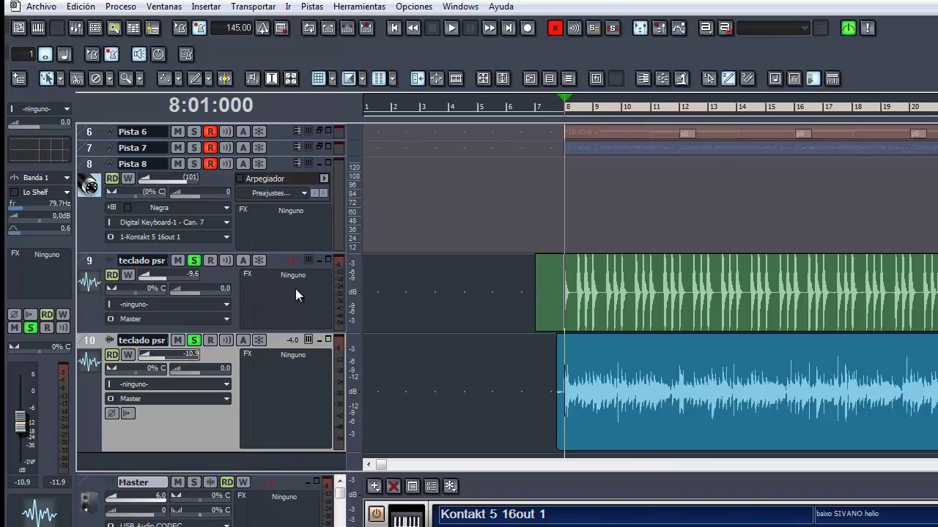
scroll(307, 293, "up", 5)
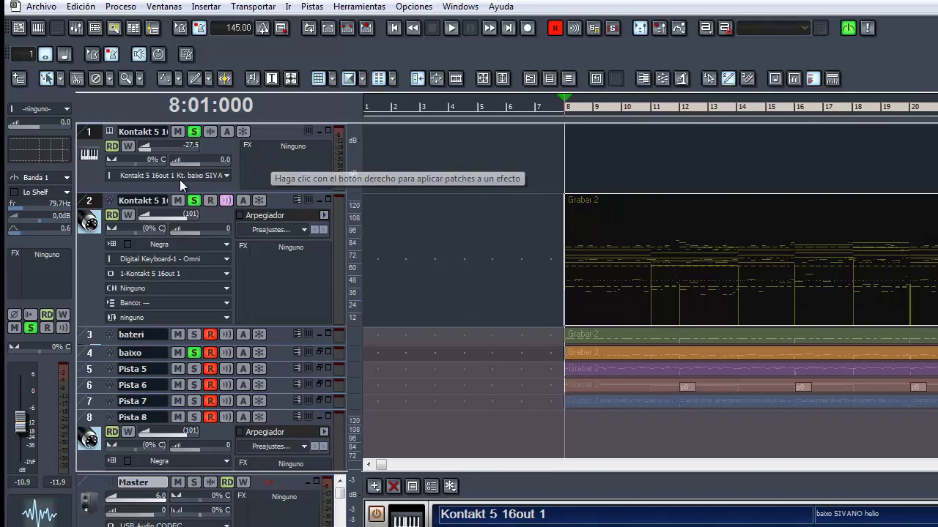
right_click(301, 161)
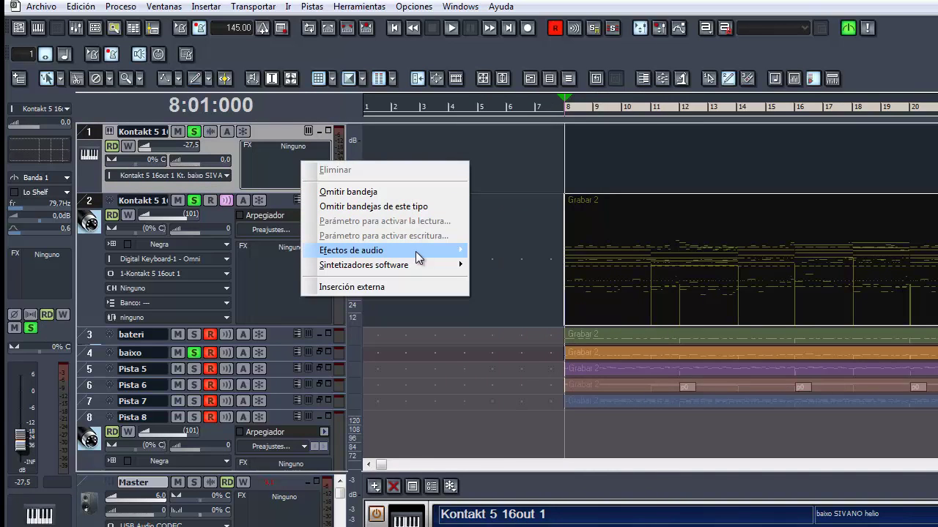
mouse_move(415, 250)
mouse_move(581, 296)
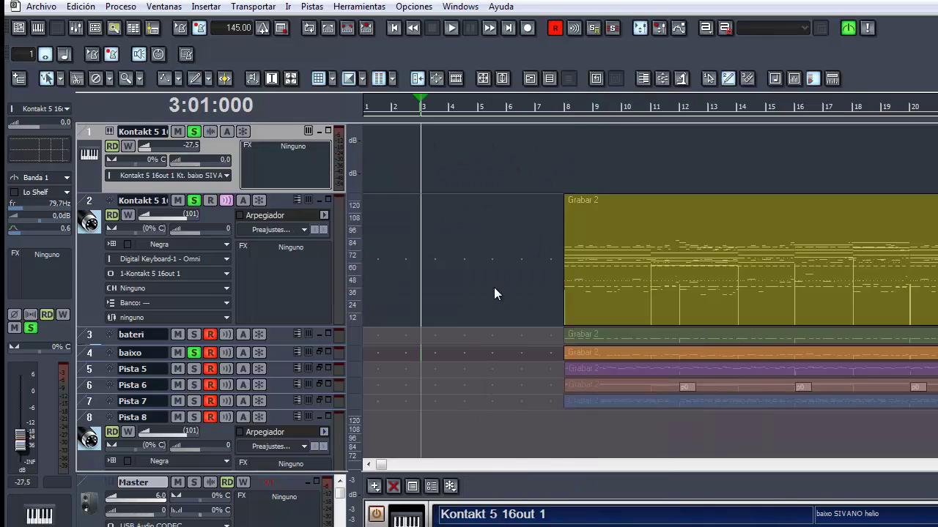
Increase the height of audio track 9 and play the soloed tracks from measure 8
scroll(493, 293, "down", 10)
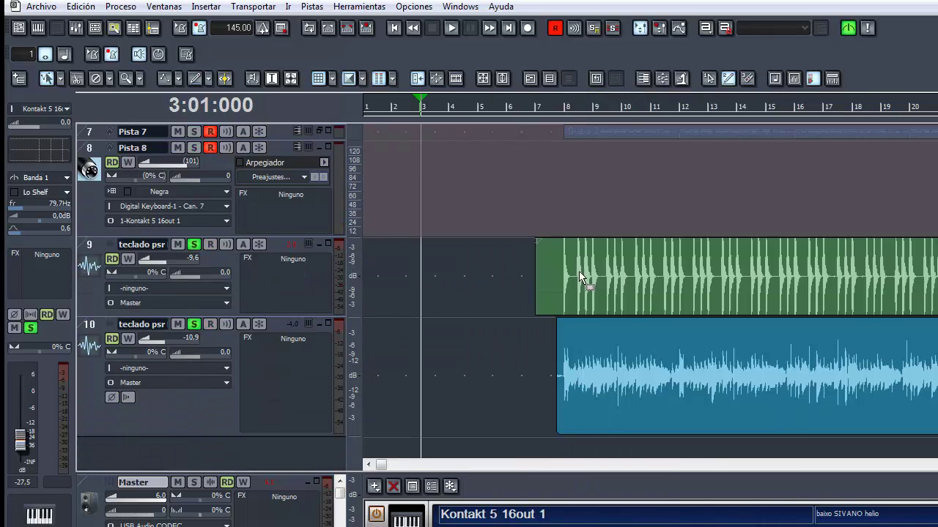
scroll(369, 176, "up", 3)
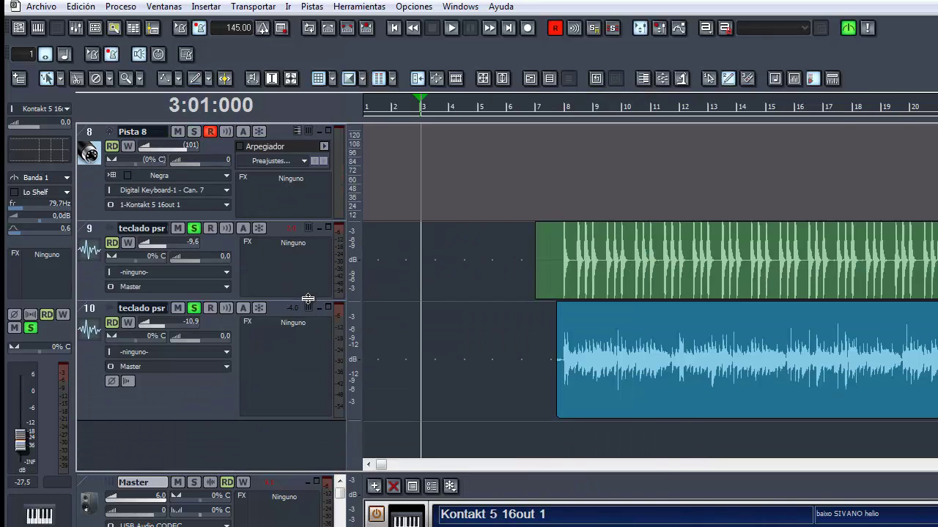
left_click_drag(308, 299, 311, 342)
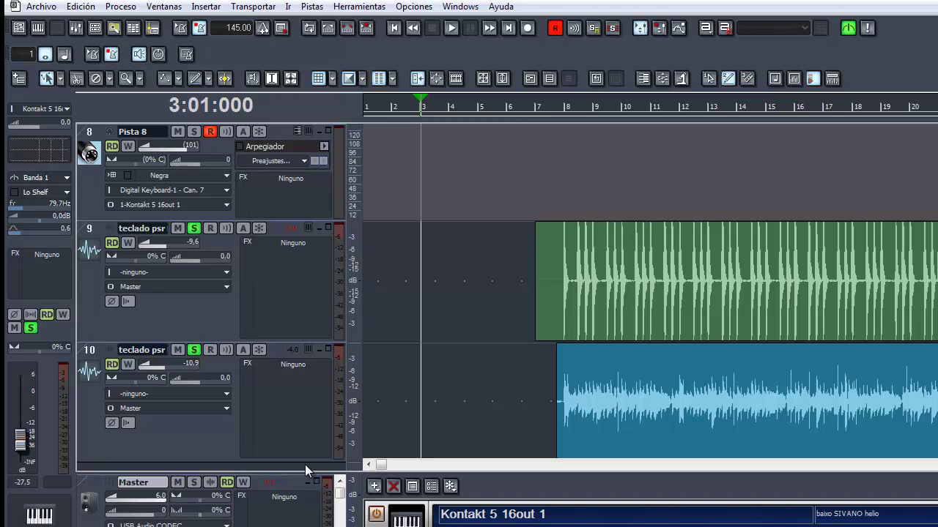
left_click(563, 110)
key("space")
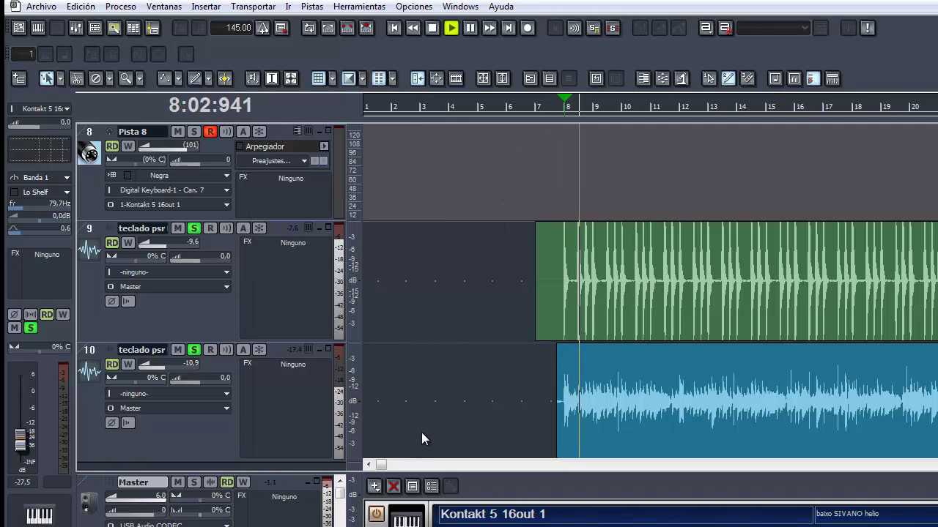